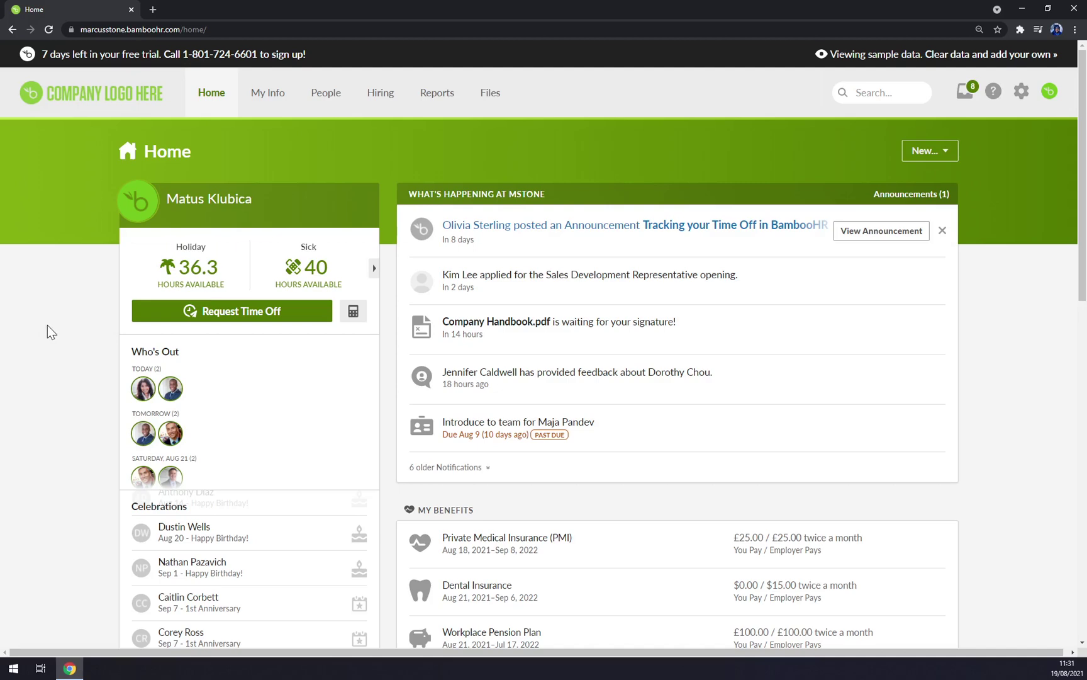
# Open your own employee profile and review the details on its Personal tab
pyautogui.scroll(-7, 48, 326)
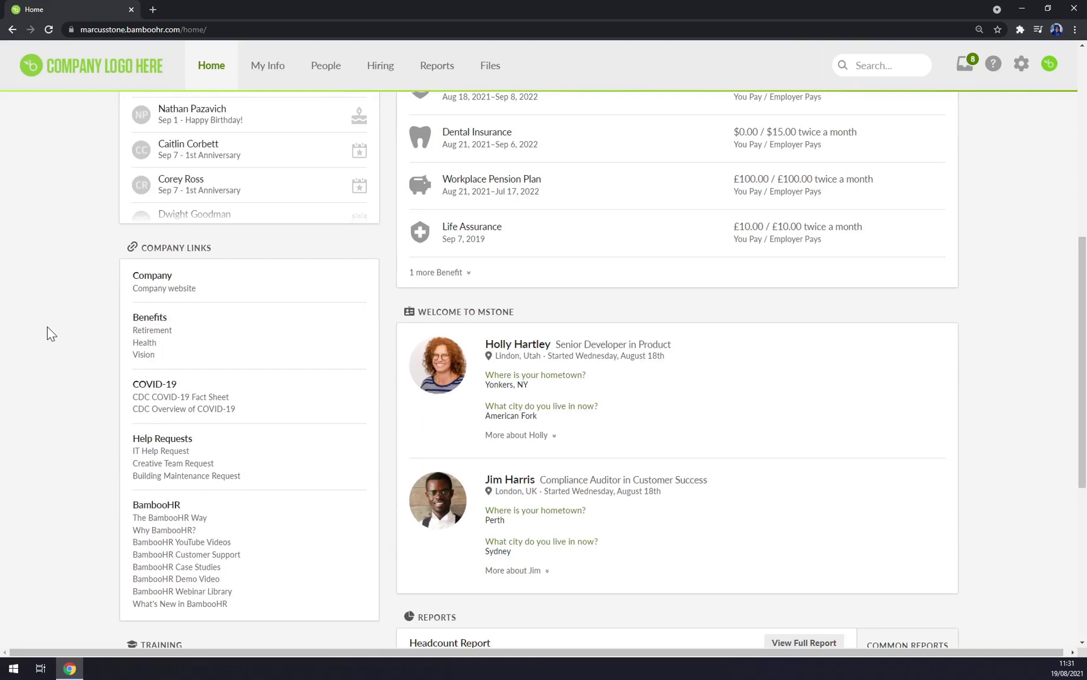
pyautogui.scroll(-4, 48, 326)
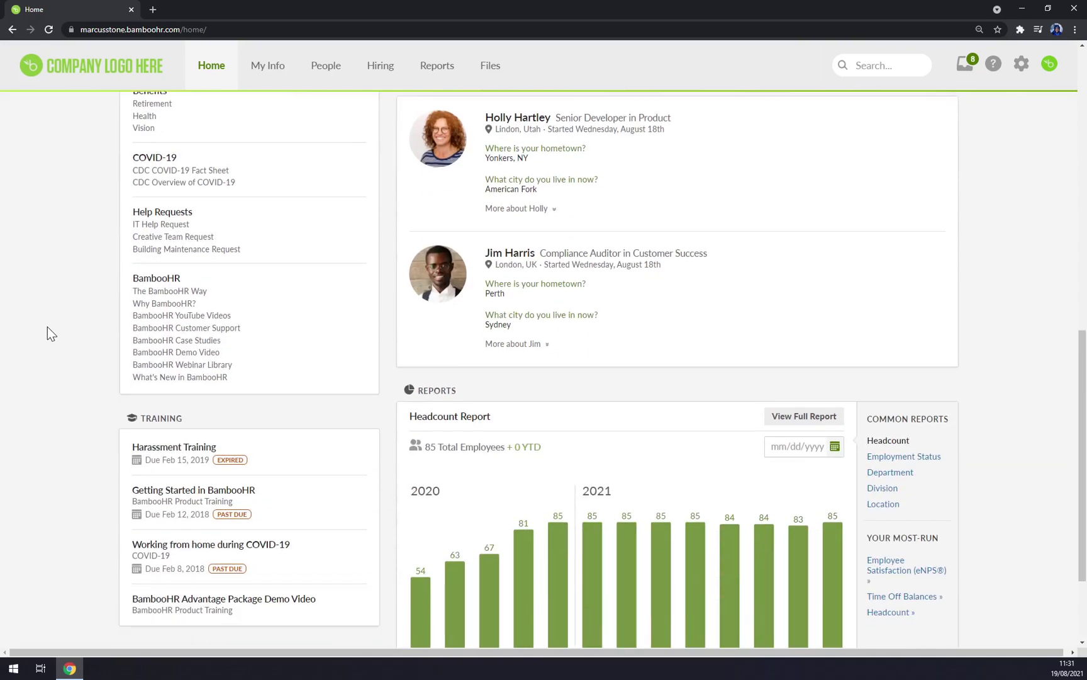
pyautogui.scroll(6, 48, 326)
pyautogui.scroll(6, 53, 340)
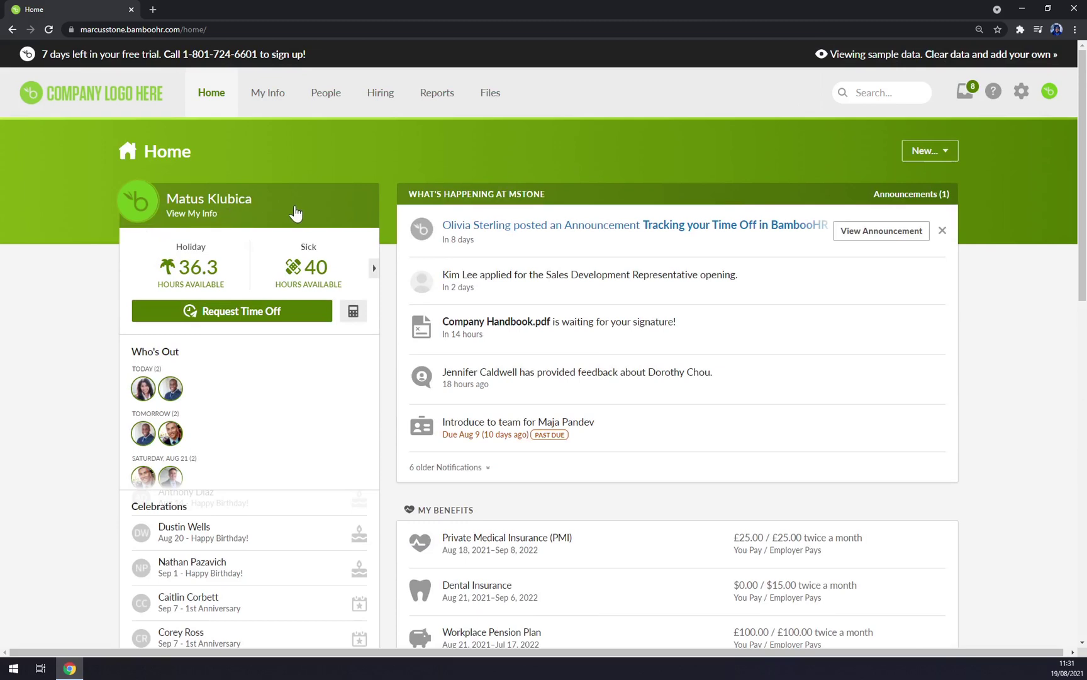
pyautogui.click(203, 217)
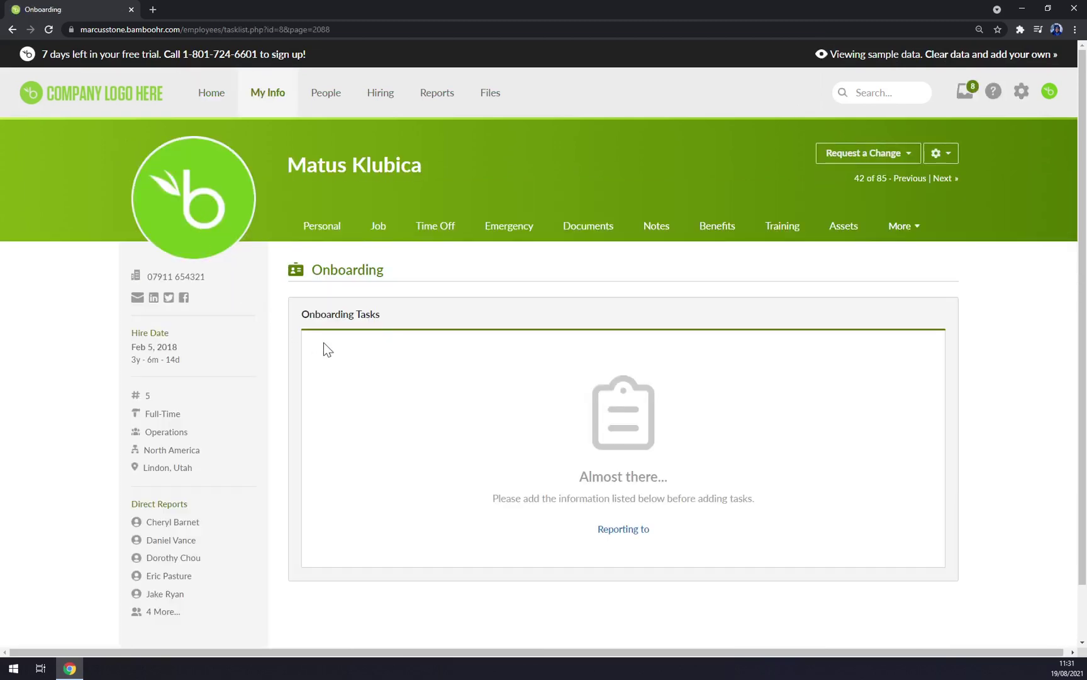
pyautogui.click(336, 240)
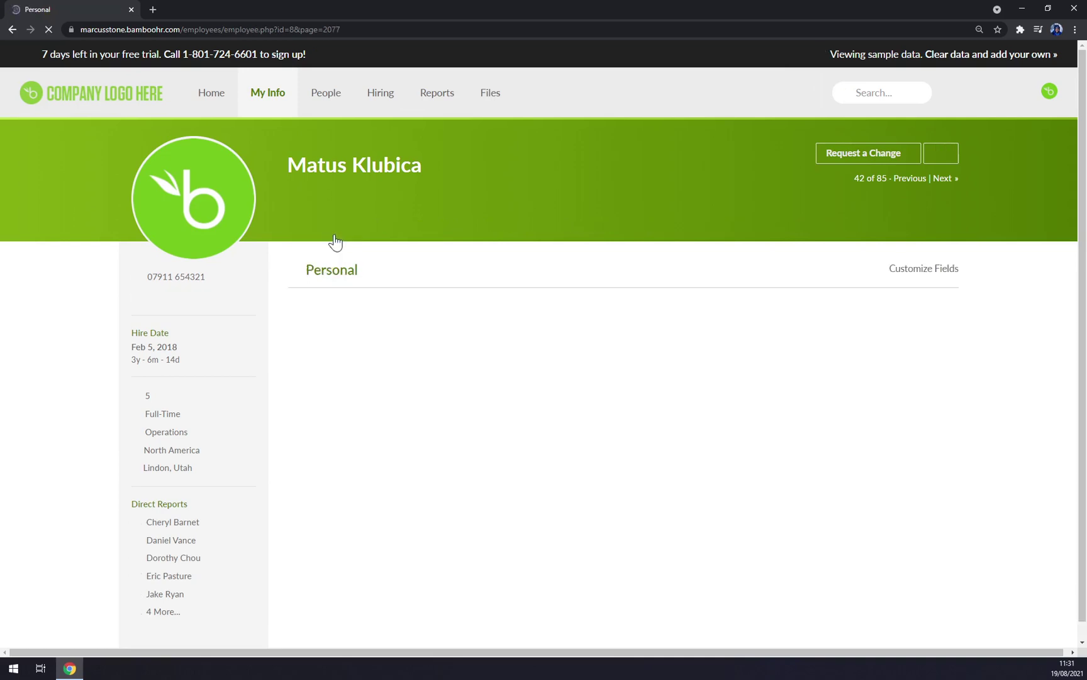
pyautogui.scroll(-2, 441, 378)
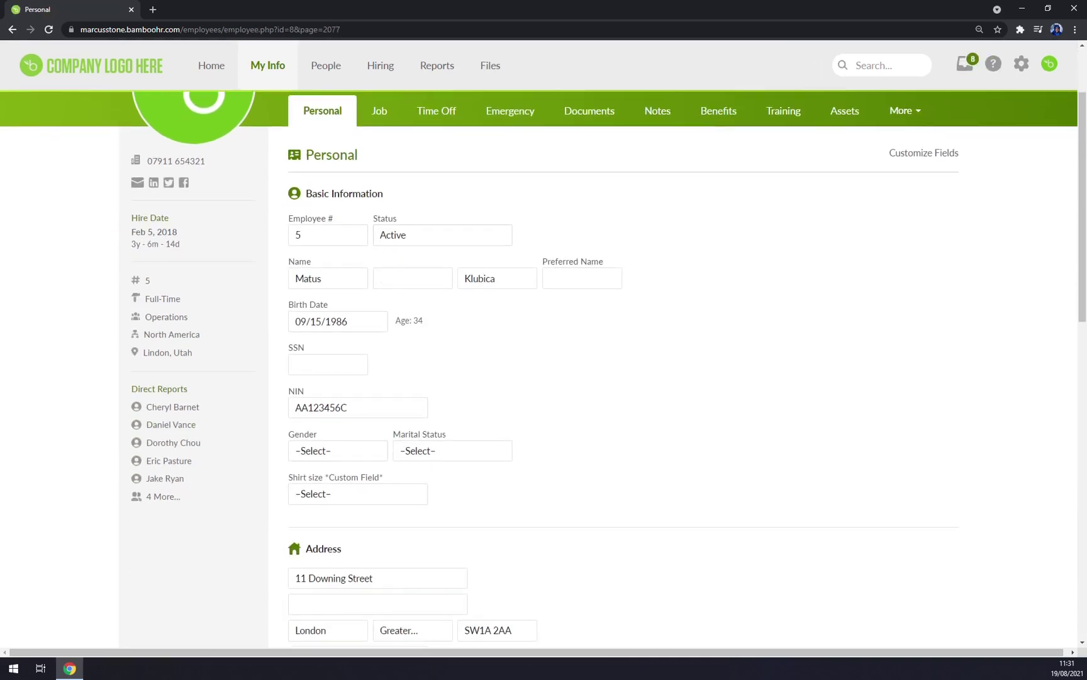
pyautogui.scroll(-2, 542, 310)
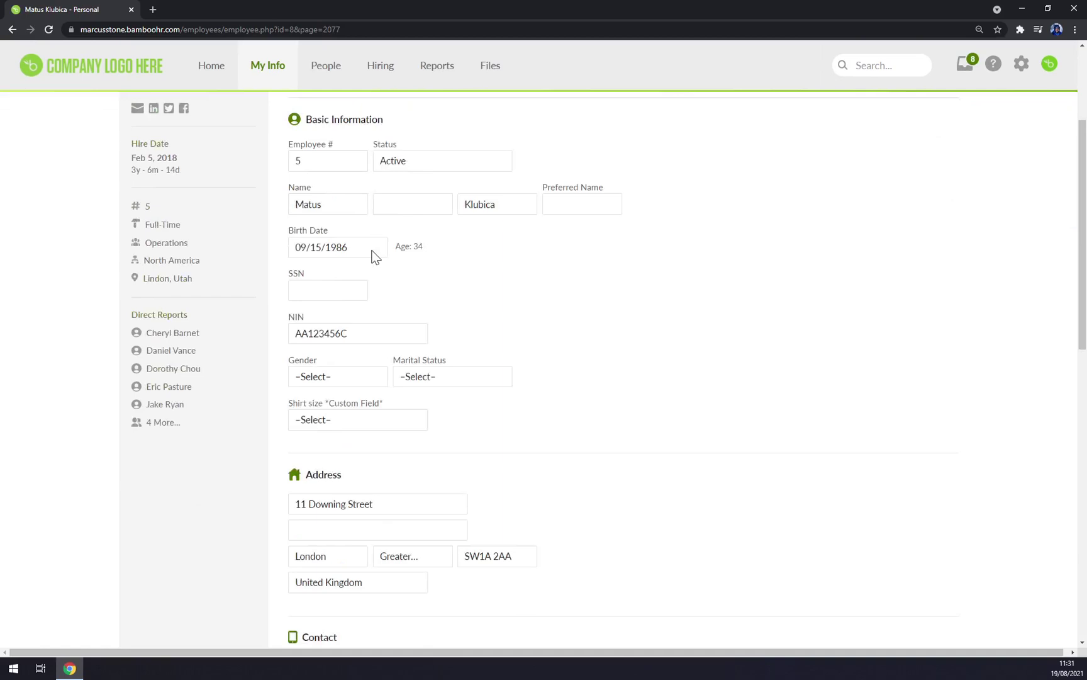
pyautogui.scroll(4, 389, 286)
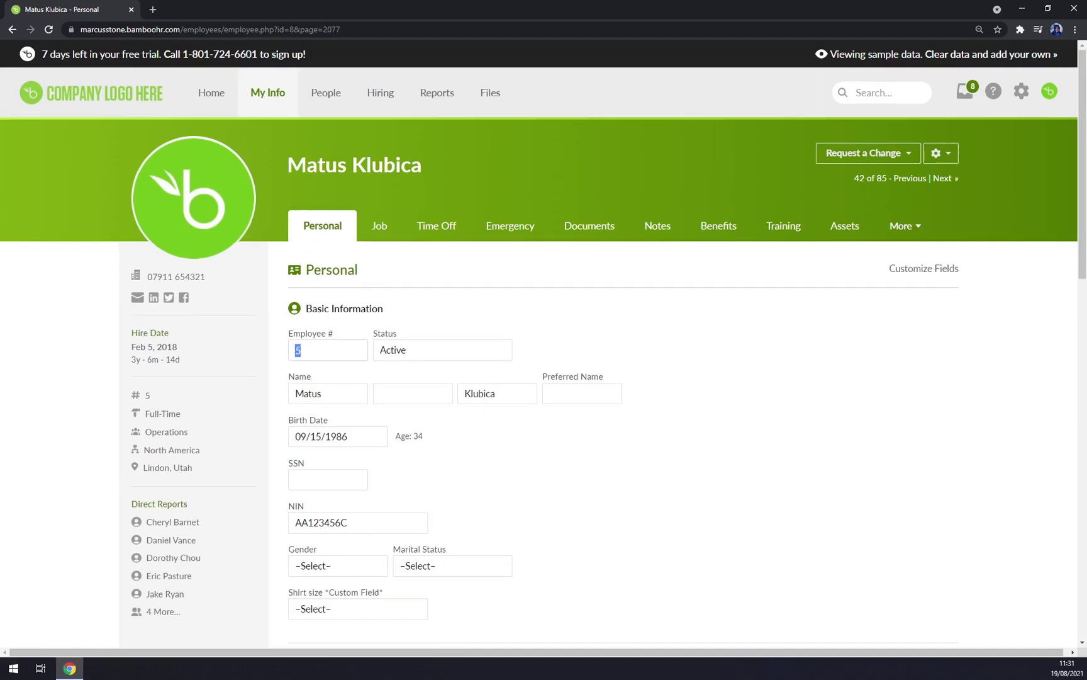
# Edit the personal details and open the Gender options, closing them without choosing one
pyautogui.scroll(-2, 464, 357)
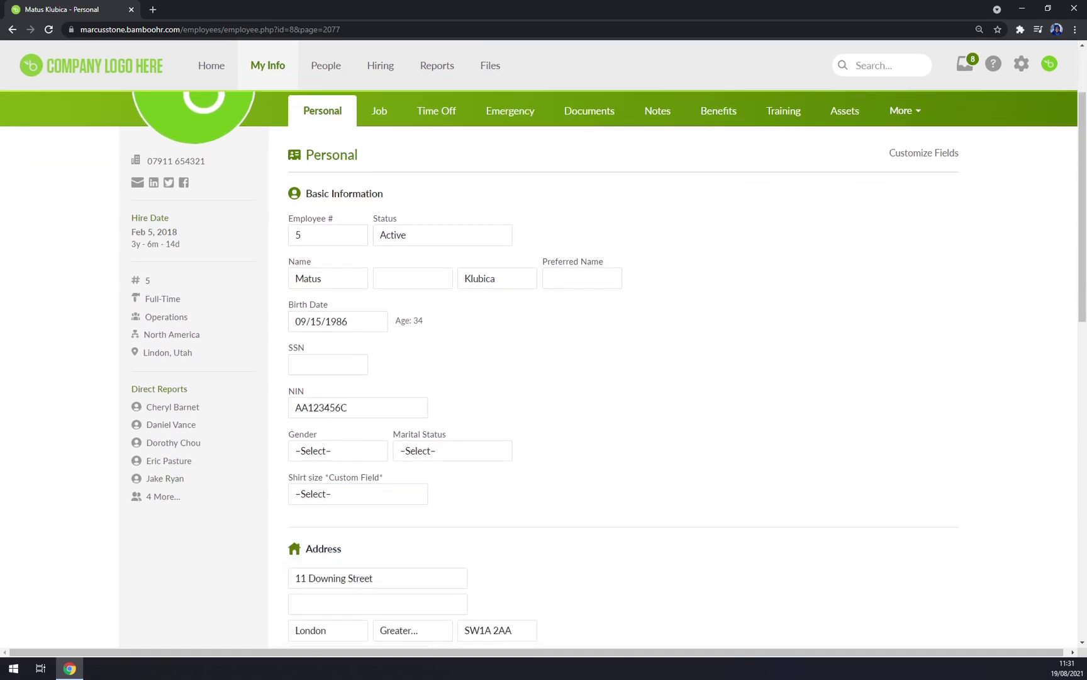
pyautogui.scroll(-2, 479, 333)
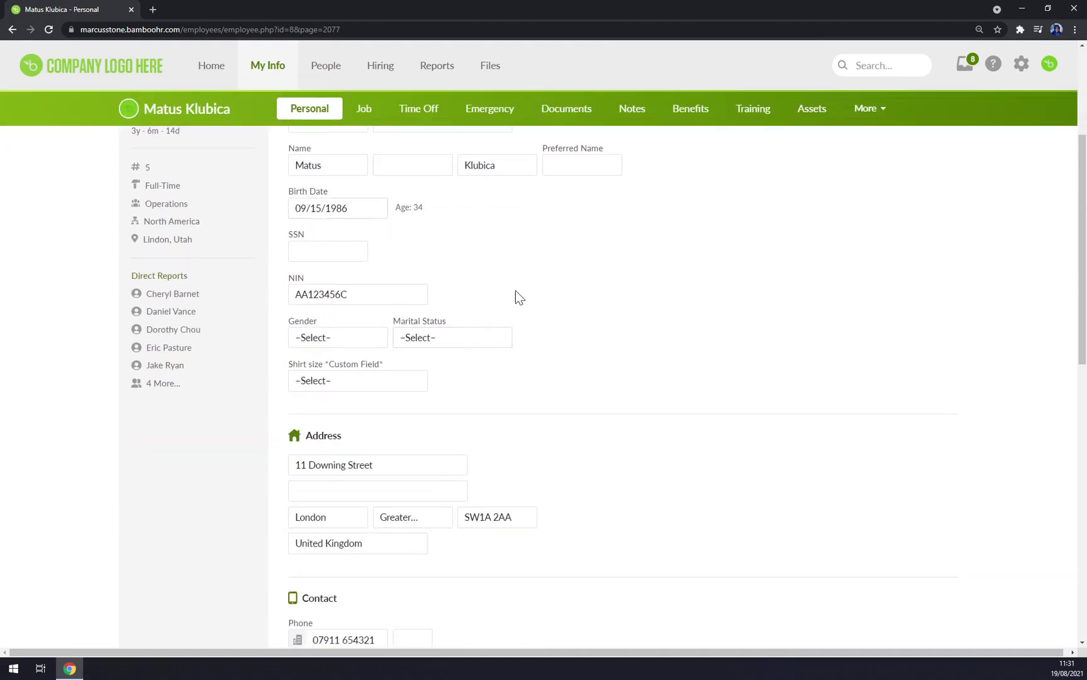
pyautogui.scroll(-1, 525, 296)
pyautogui.scroll(-1, 439, 275)
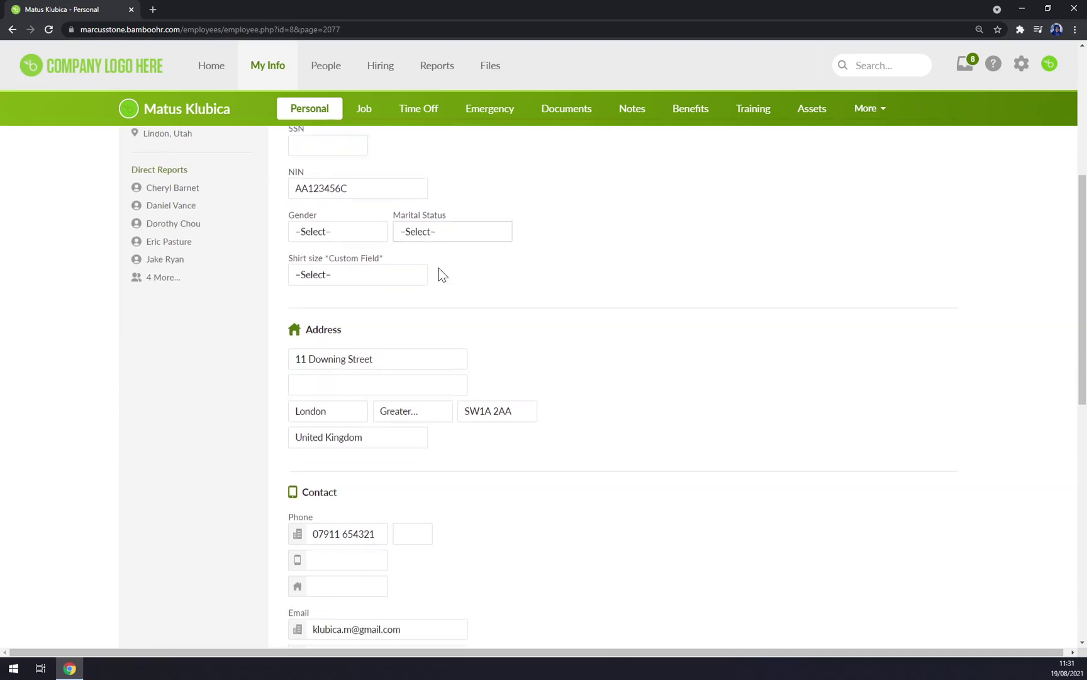
pyautogui.click(434, 234)
pyautogui.click(336, 226)
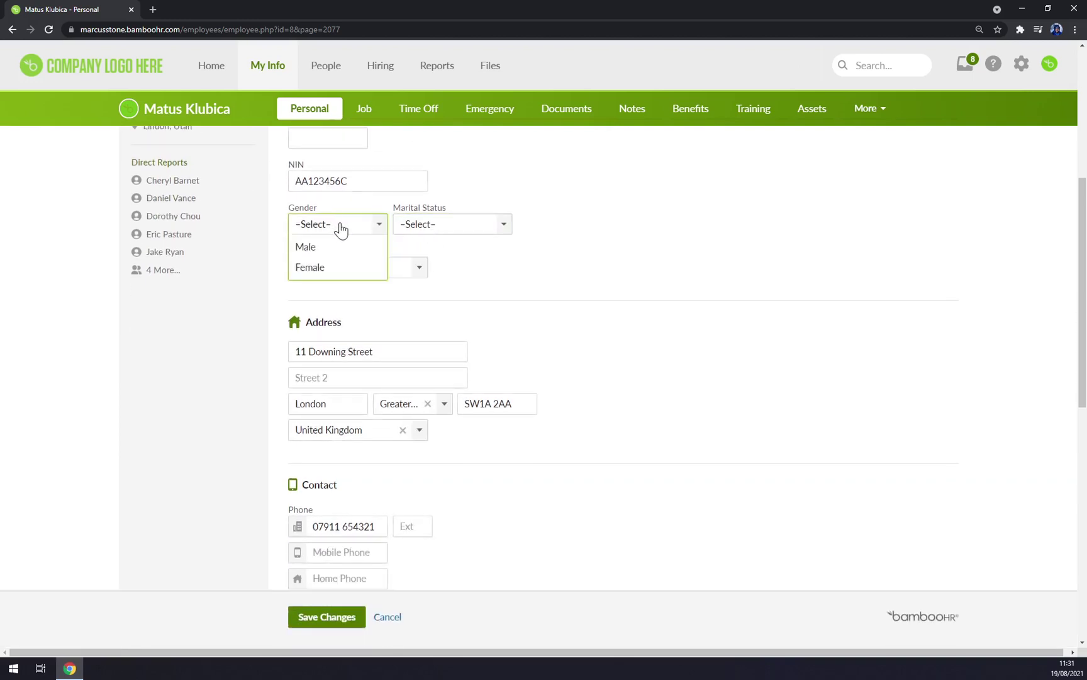
pyautogui.click(559, 257)
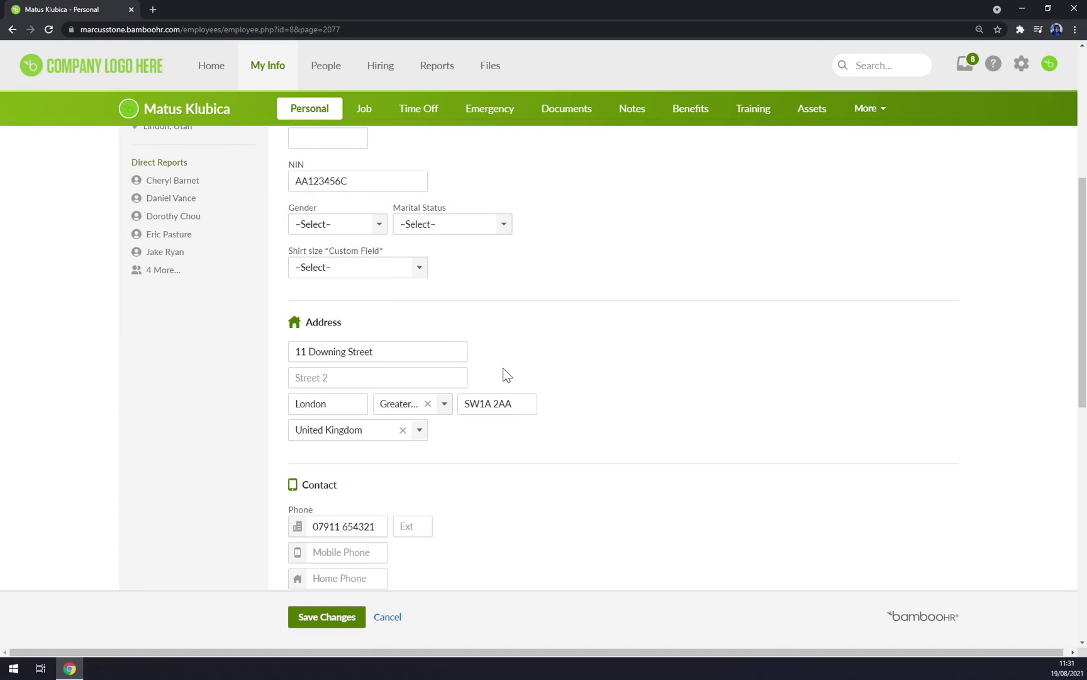
pyautogui.scroll(-3, 502, 369)
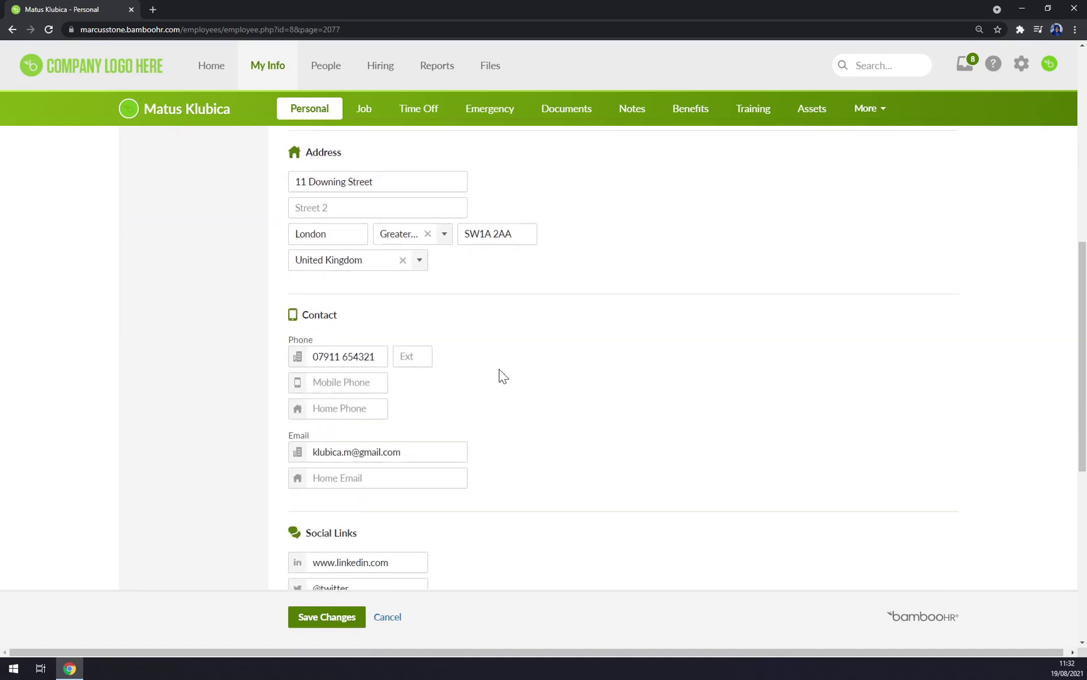
pyautogui.scroll(-8, 527, 405)
pyautogui.scroll(10, 526, 408)
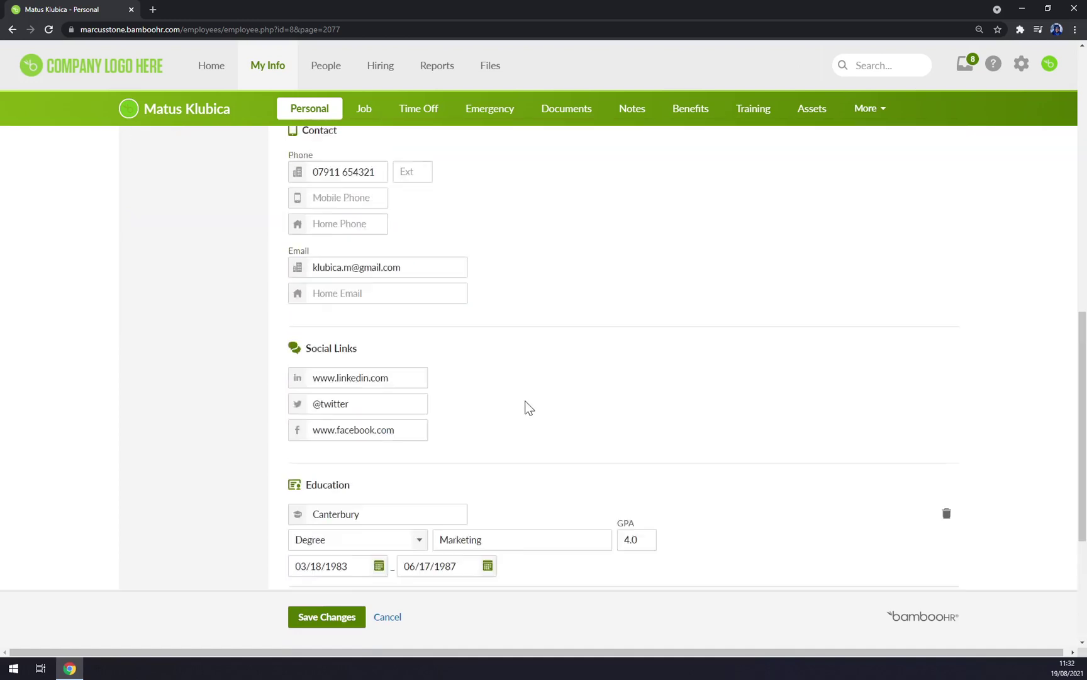
pyautogui.click(367, 112)
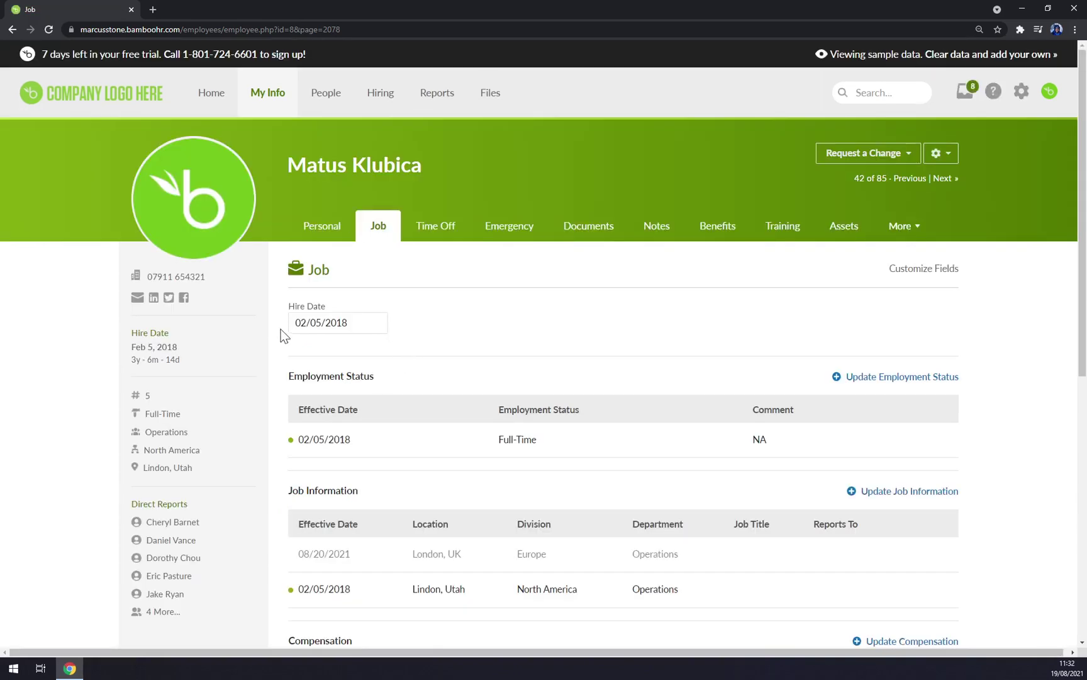
pyautogui.scroll(-2, 340, 388)
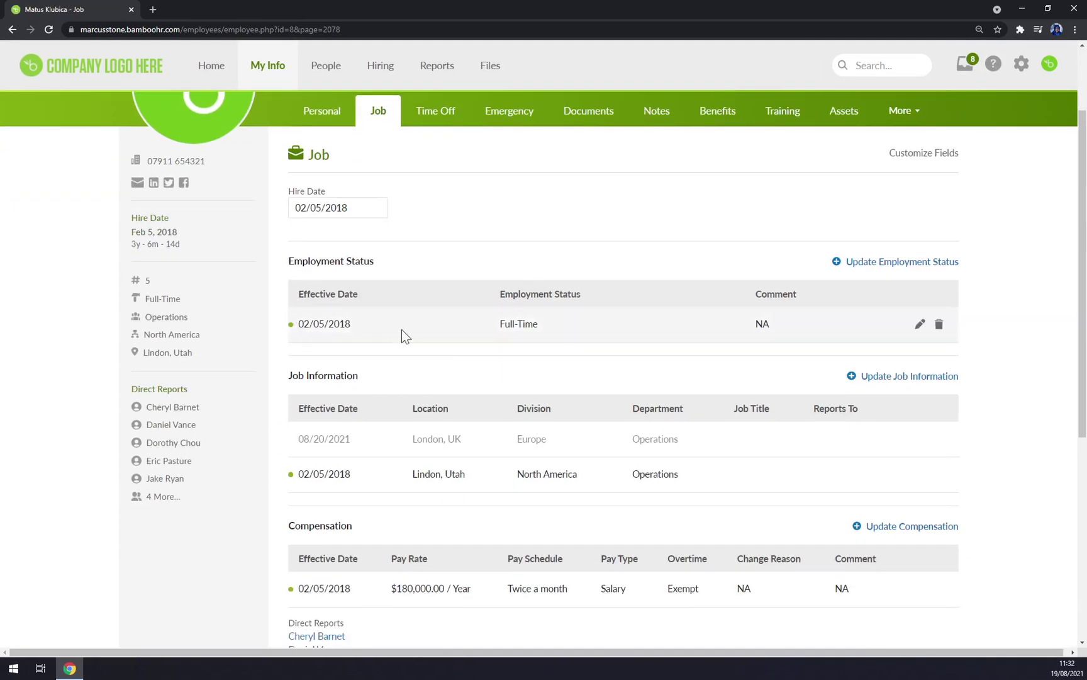
pyautogui.scroll(-1, 753, 348)
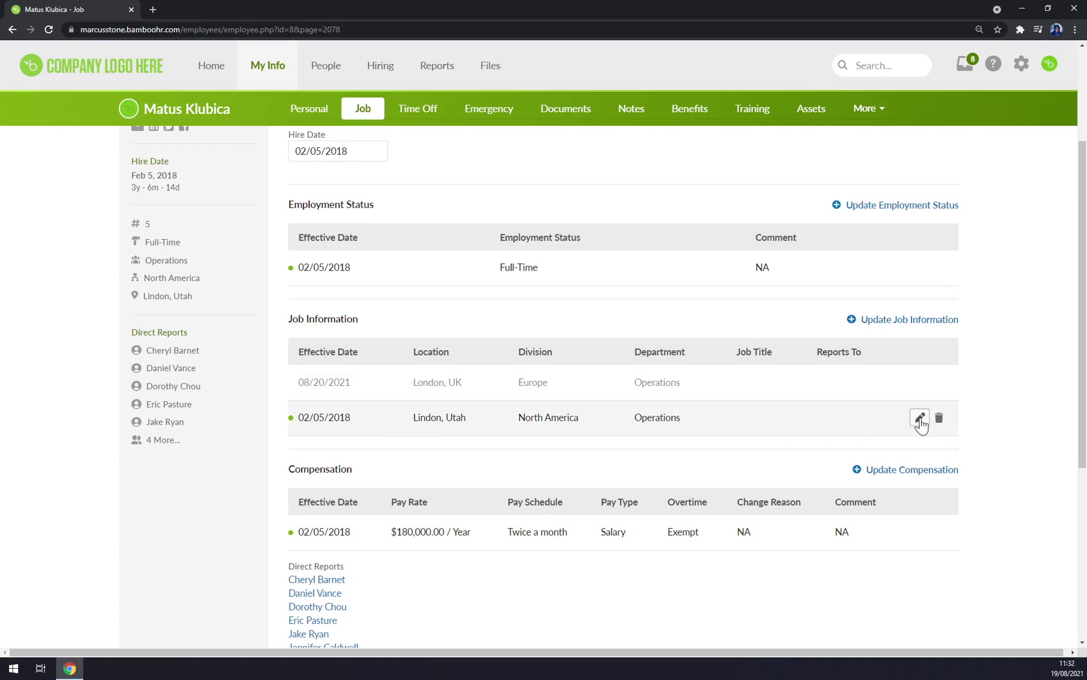
pyautogui.click(920, 324)
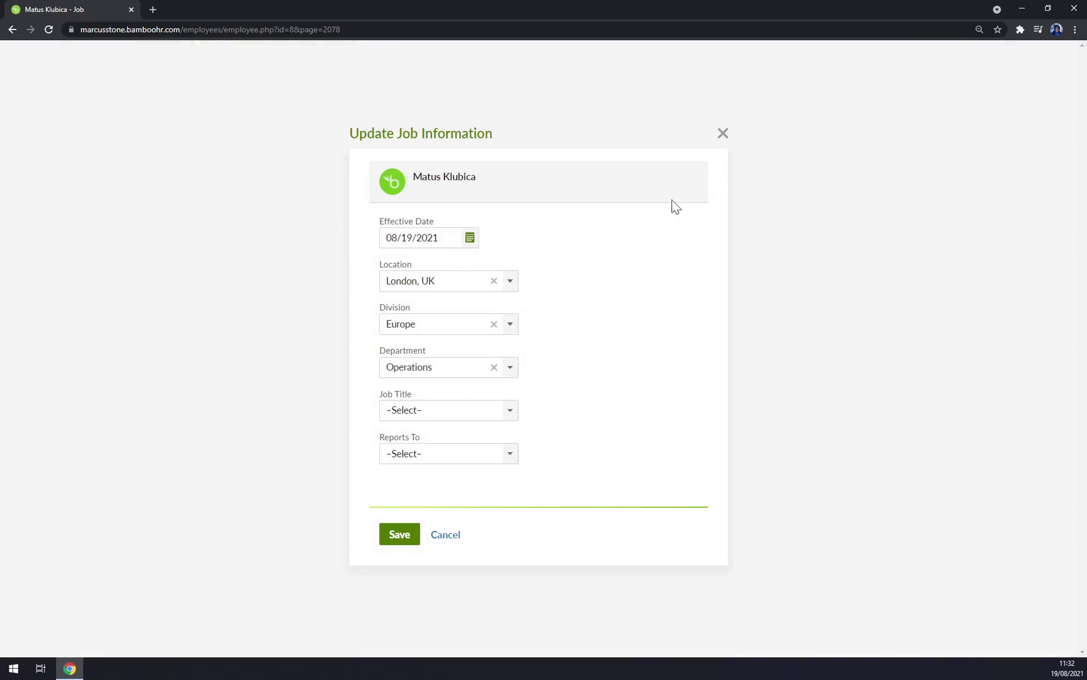
pyautogui.click(724, 132)
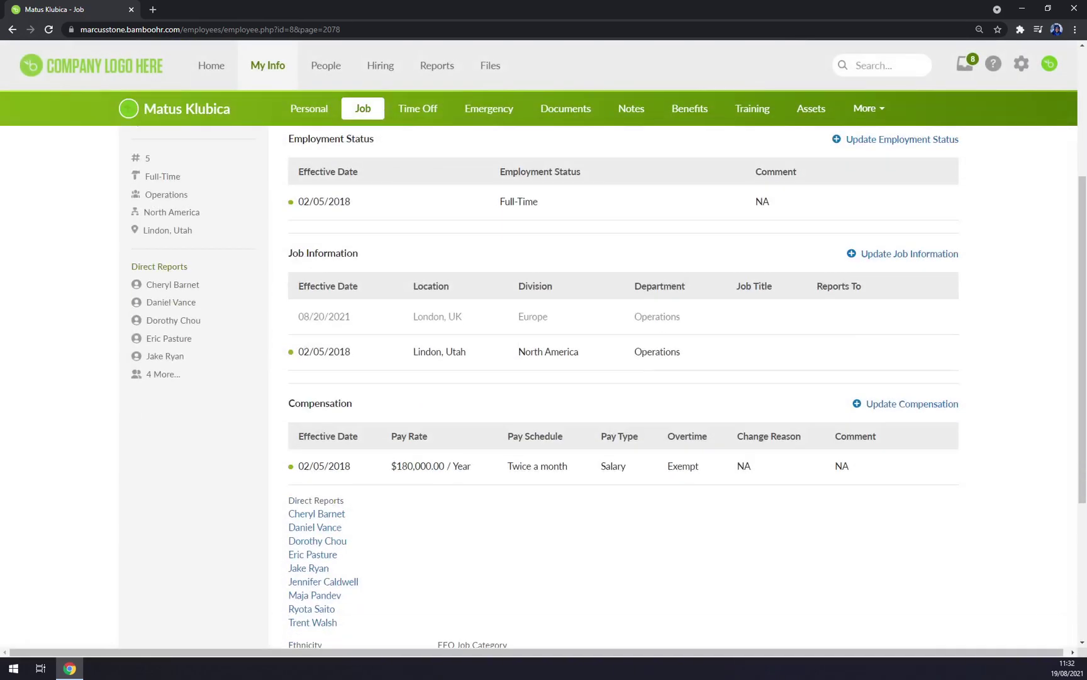
pyautogui.scroll(-2, 487, 378)
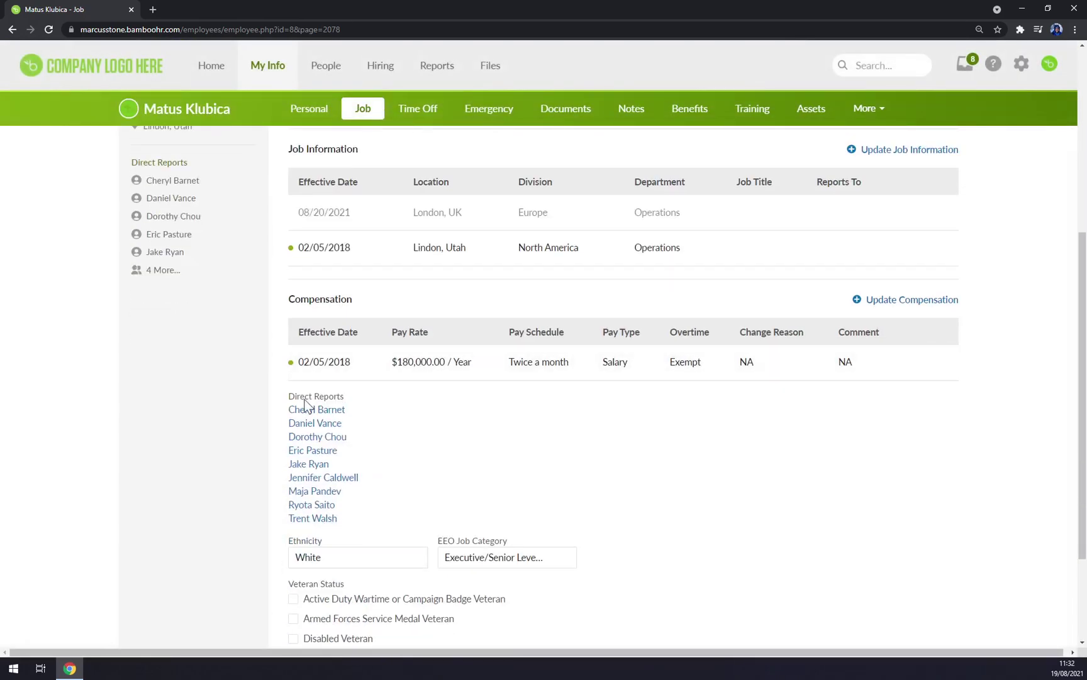
pyautogui.scroll(-2, 343, 434)
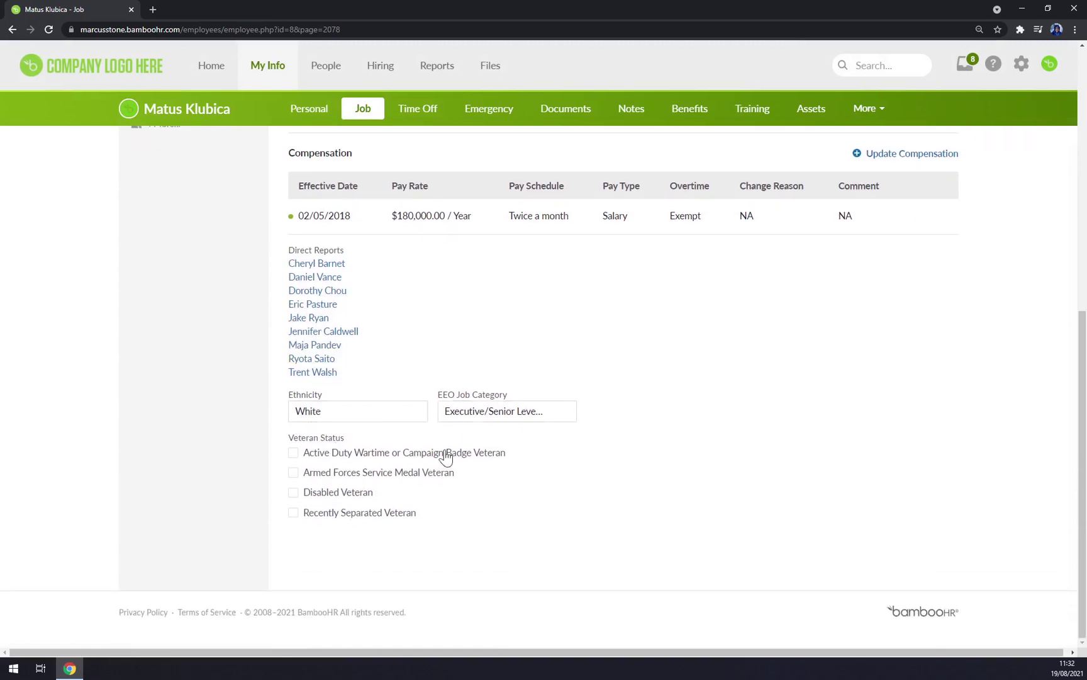
pyautogui.scroll(5, 446, 456)
# Open the Time Off tab and view the Holiday accrual policy settings without changing them
pyautogui.click(434, 109)
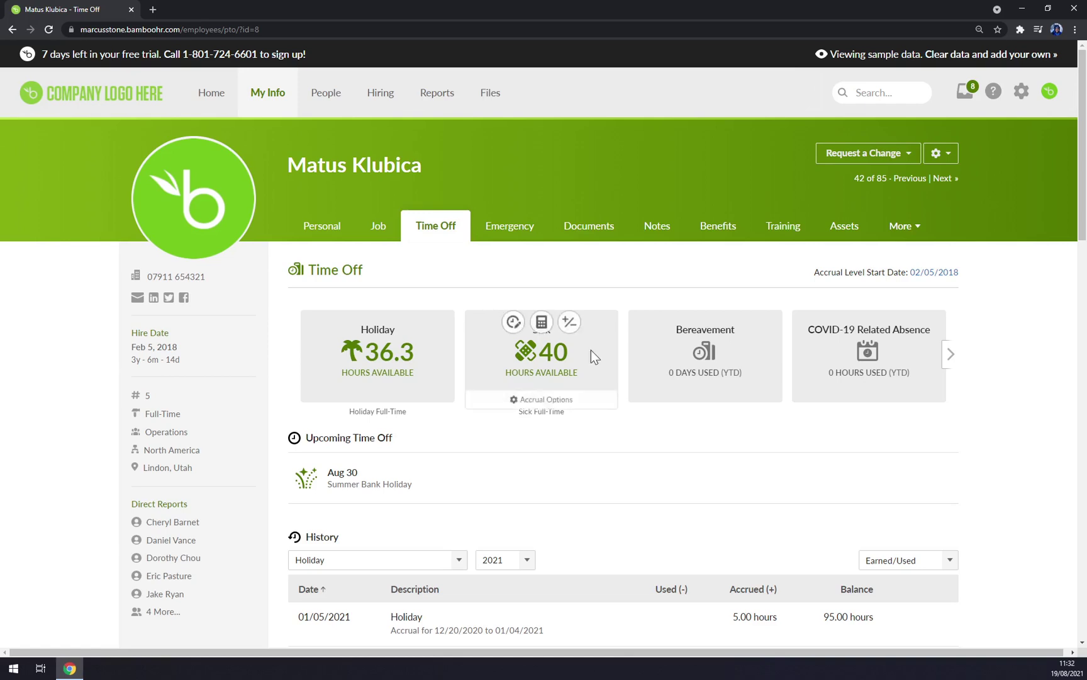
pyautogui.moveTo(419, 402)
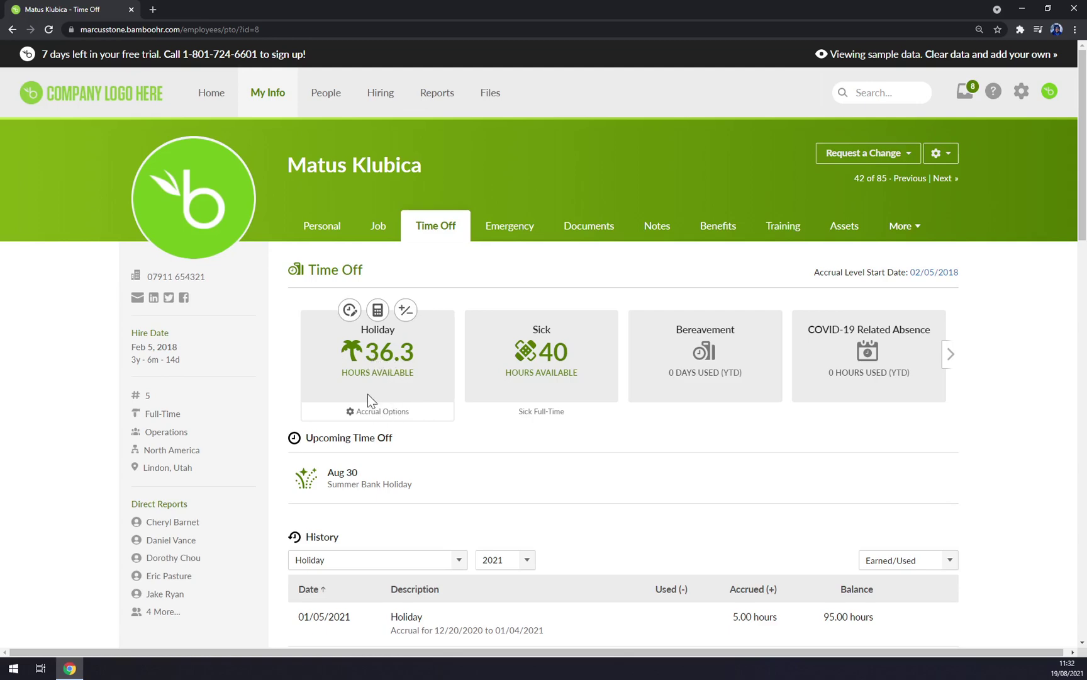
pyautogui.click(398, 412)
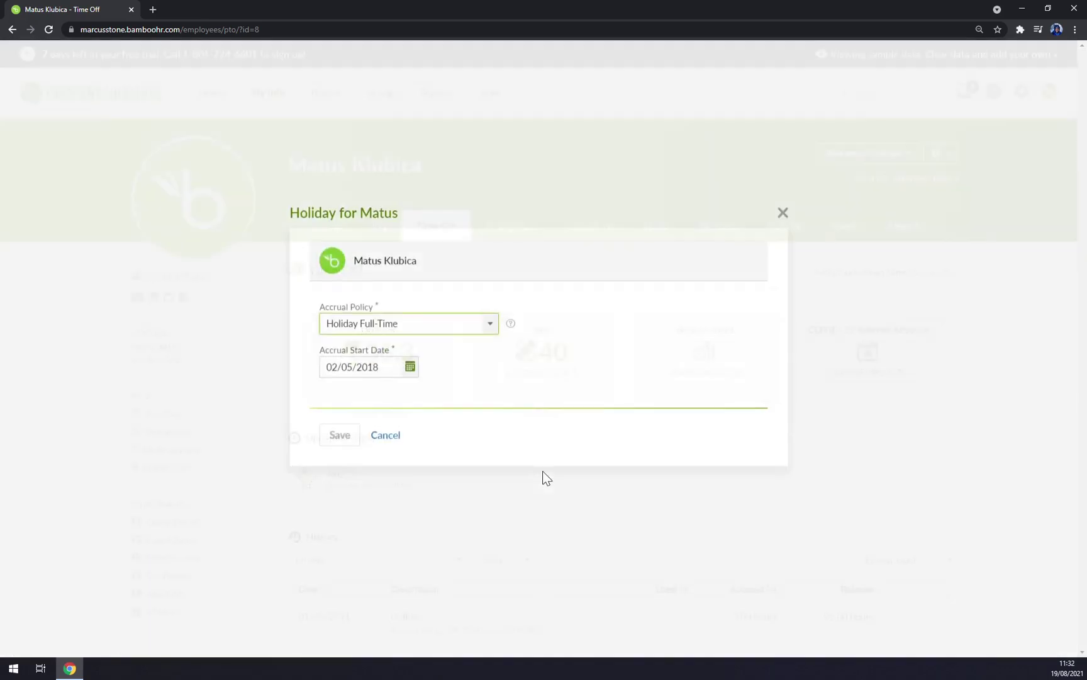
pyautogui.click(782, 214)
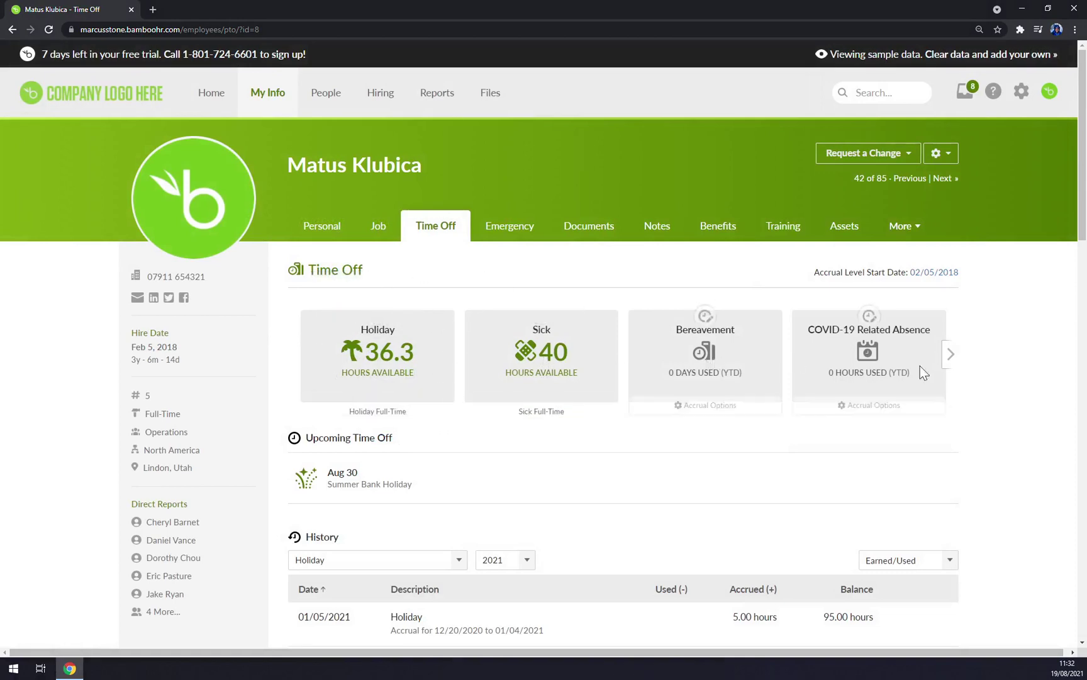
# Browse more time-off categories like FMLA, then return to the Holiday and Sick balances
pyautogui.click(952, 355)
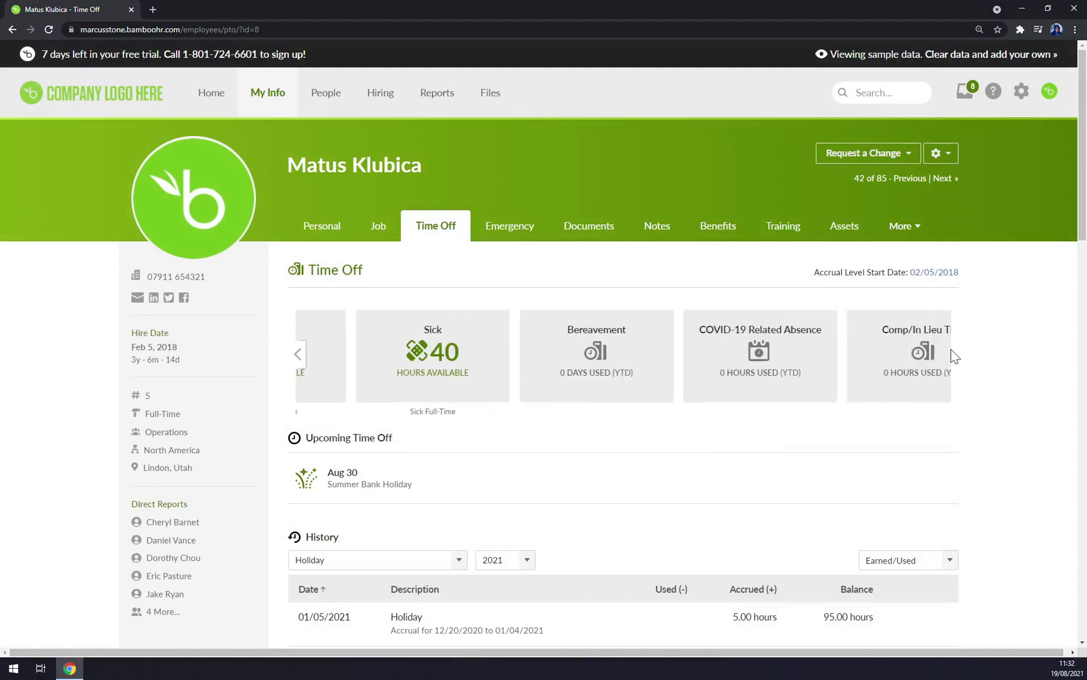
pyautogui.click(305, 356)
pyautogui.scroll(-4, 434, 334)
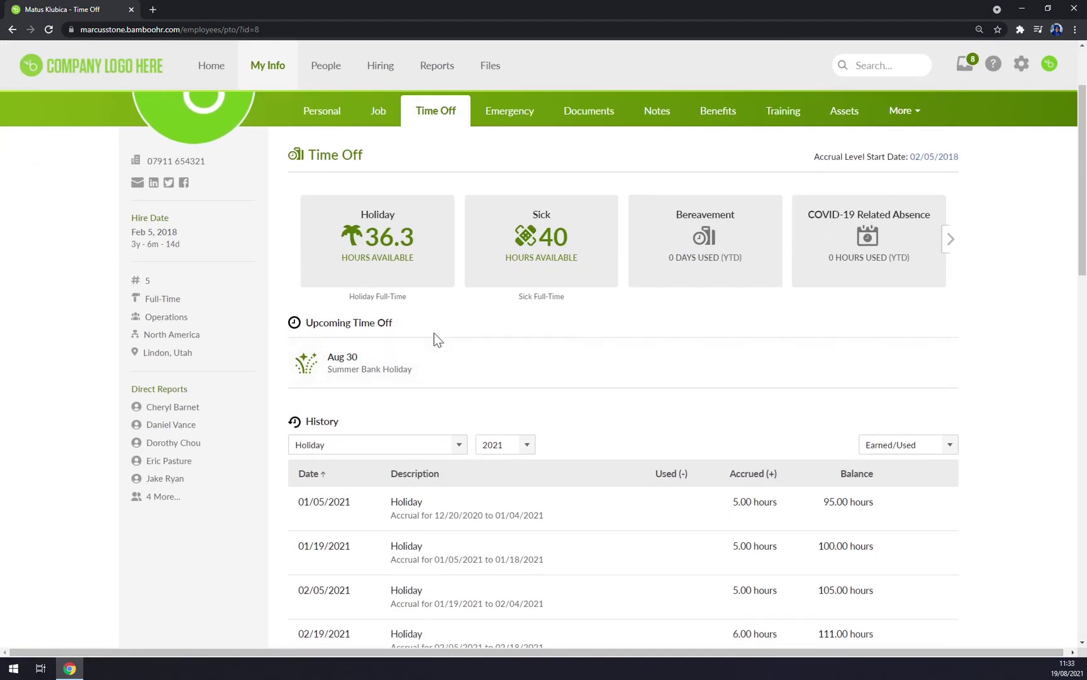
pyautogui.scroll(-3, 435, 333)
pyautogui.scroll(6, 469, 318)
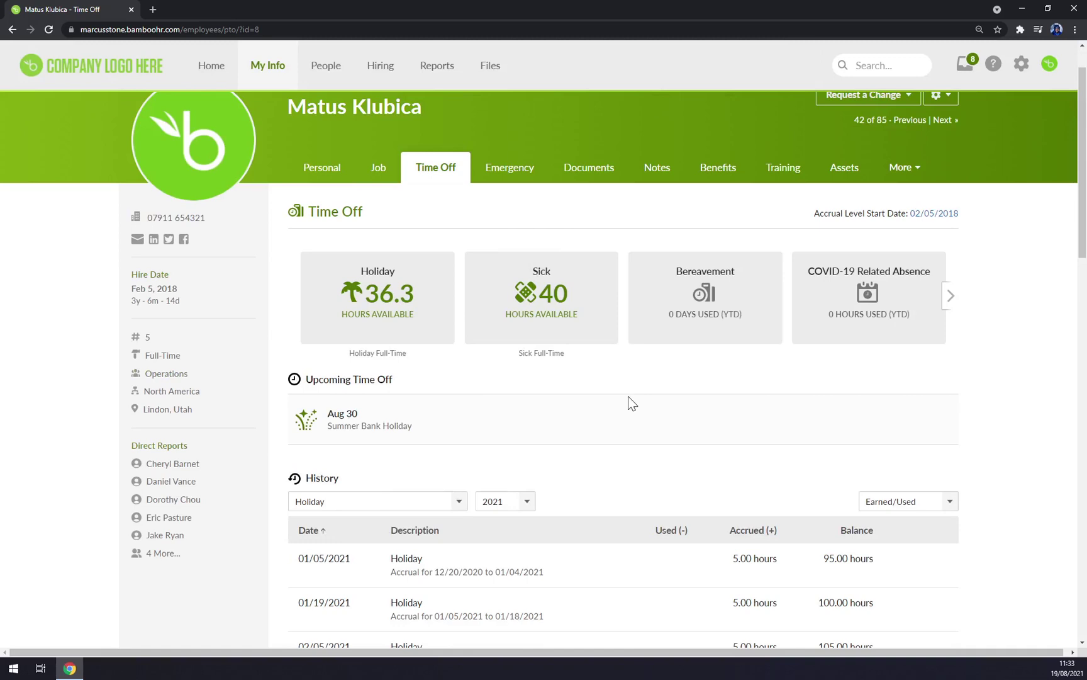
# Start recording Holiday time off from 08/20/2021 to 08/23/2021
pyautogui.moveTo(438, 315)
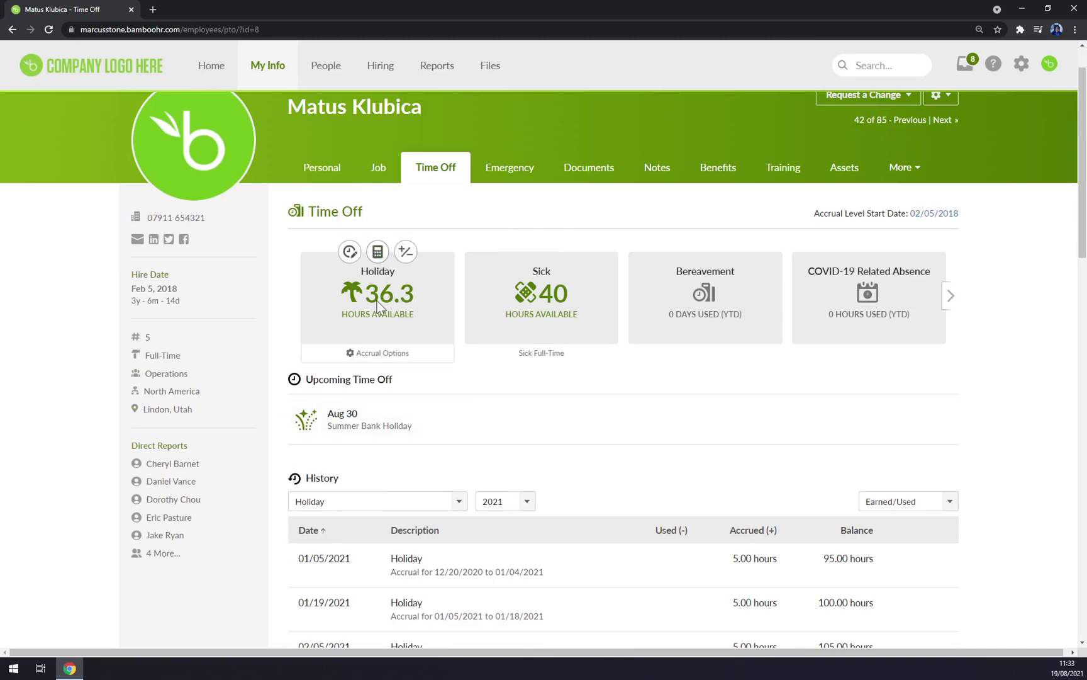
pyautogui.click(348, 252)
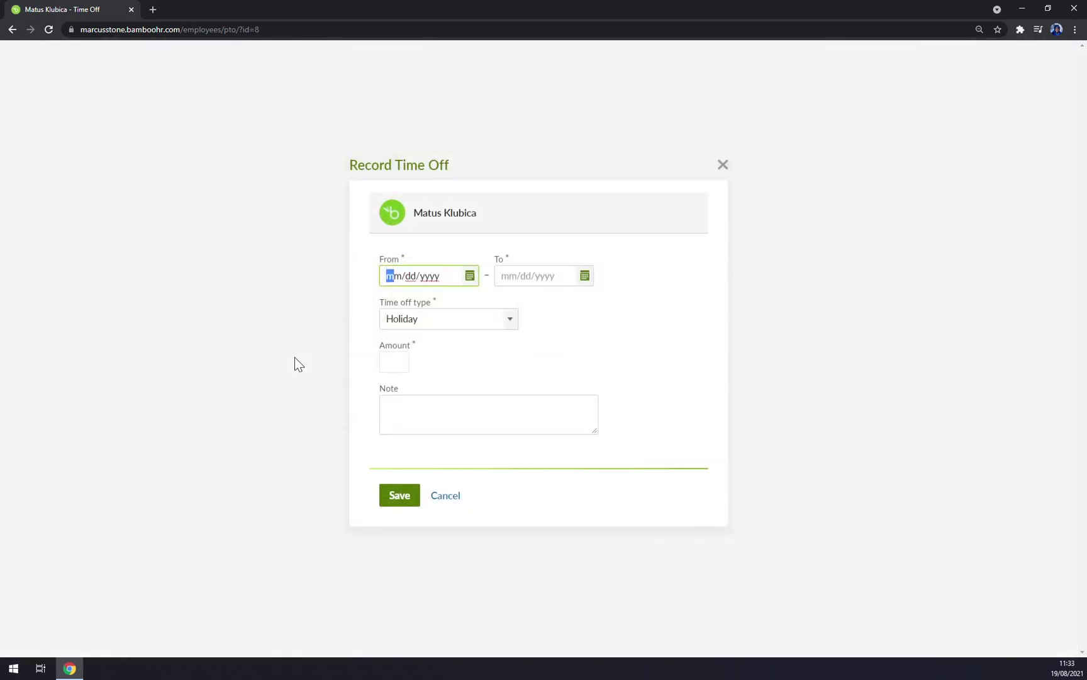
pyautogui.click(469, 276)
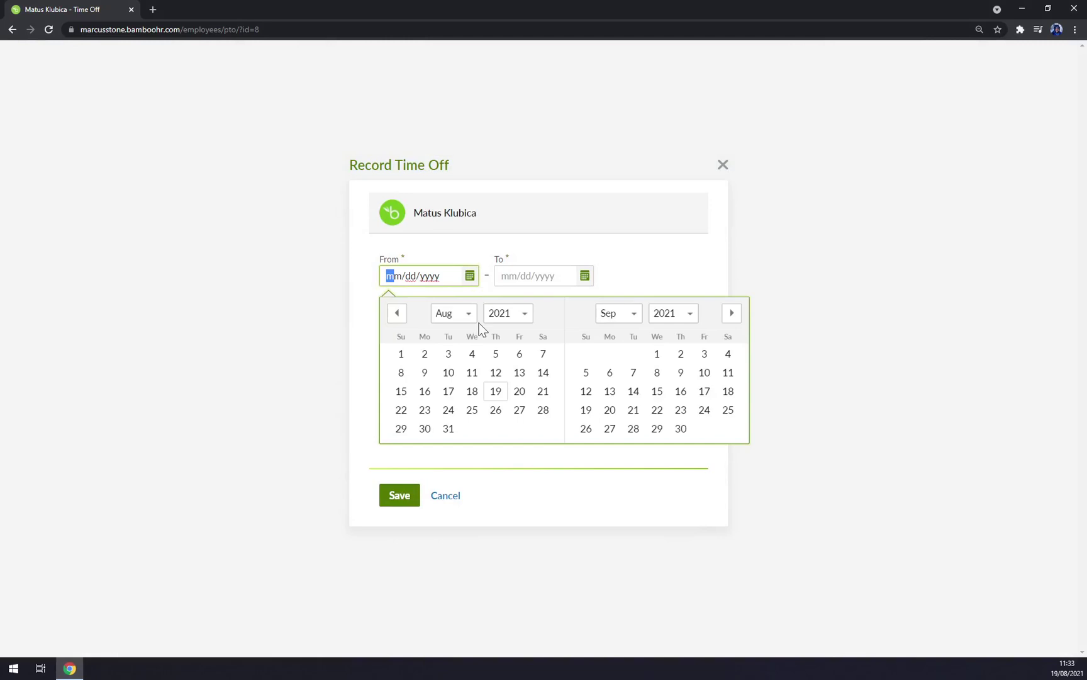
pyautogui.click(519, 391)
pyautogui.click(585, 276)
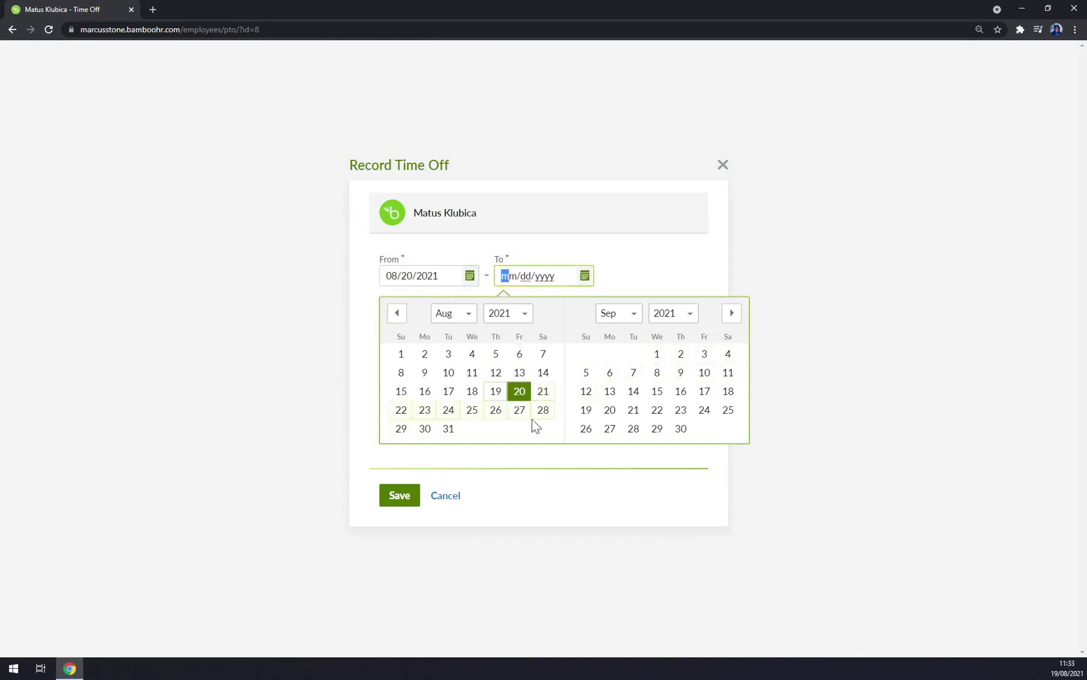
pyautogui.click(426, 411)
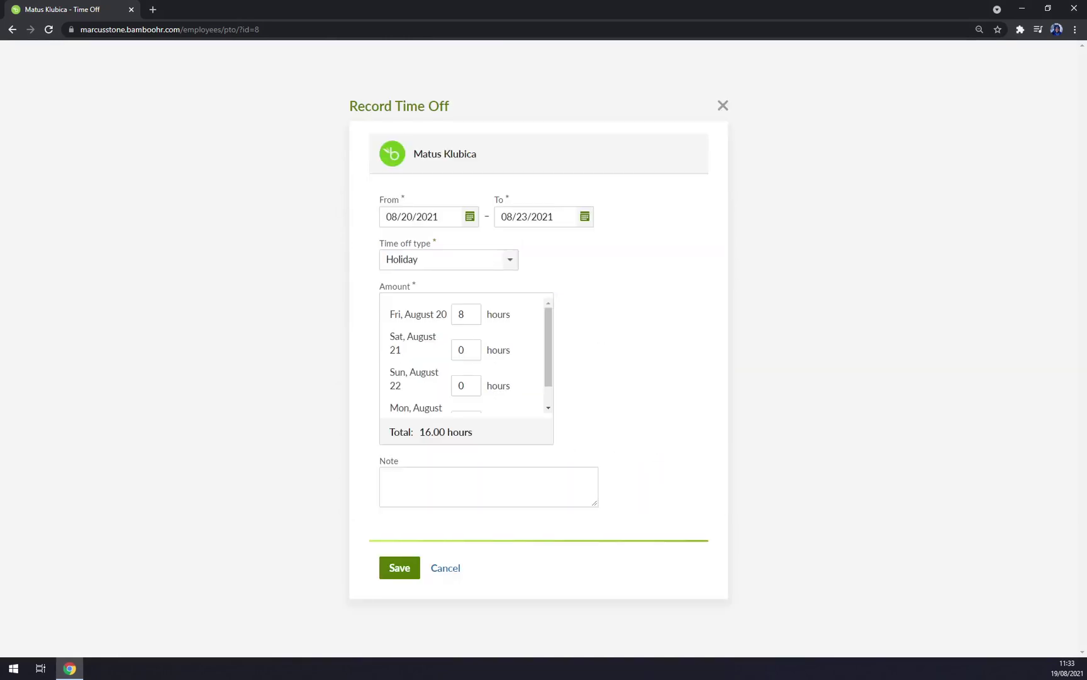
pyautogui.scroll(-1, 470, 343)
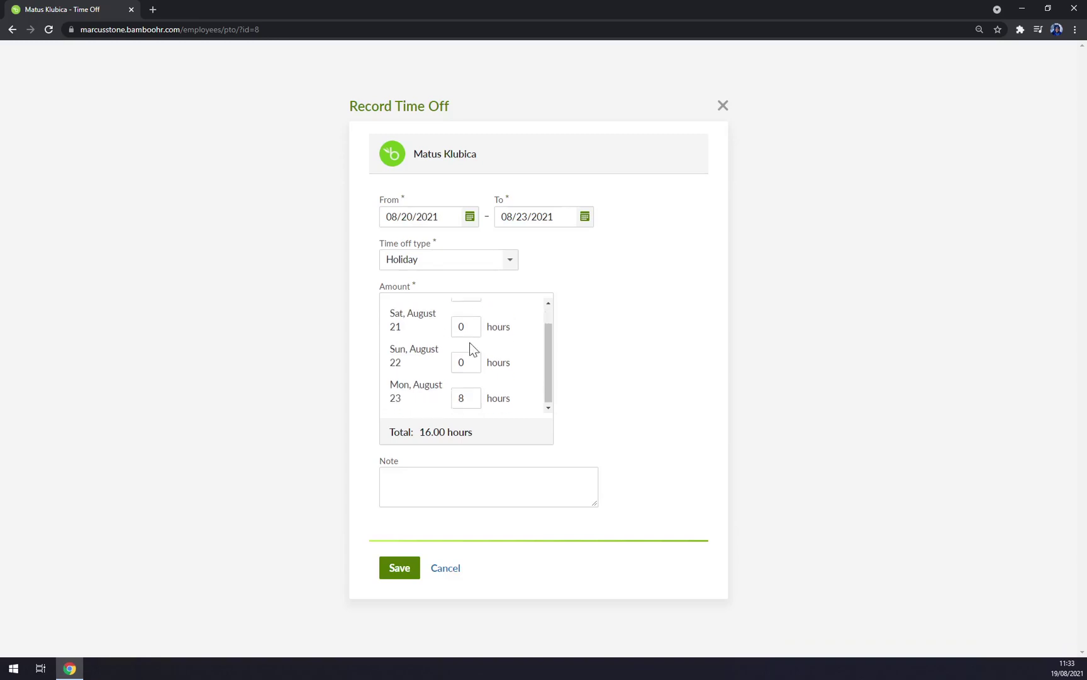
pyautogui.scroll(1, 470, 342)
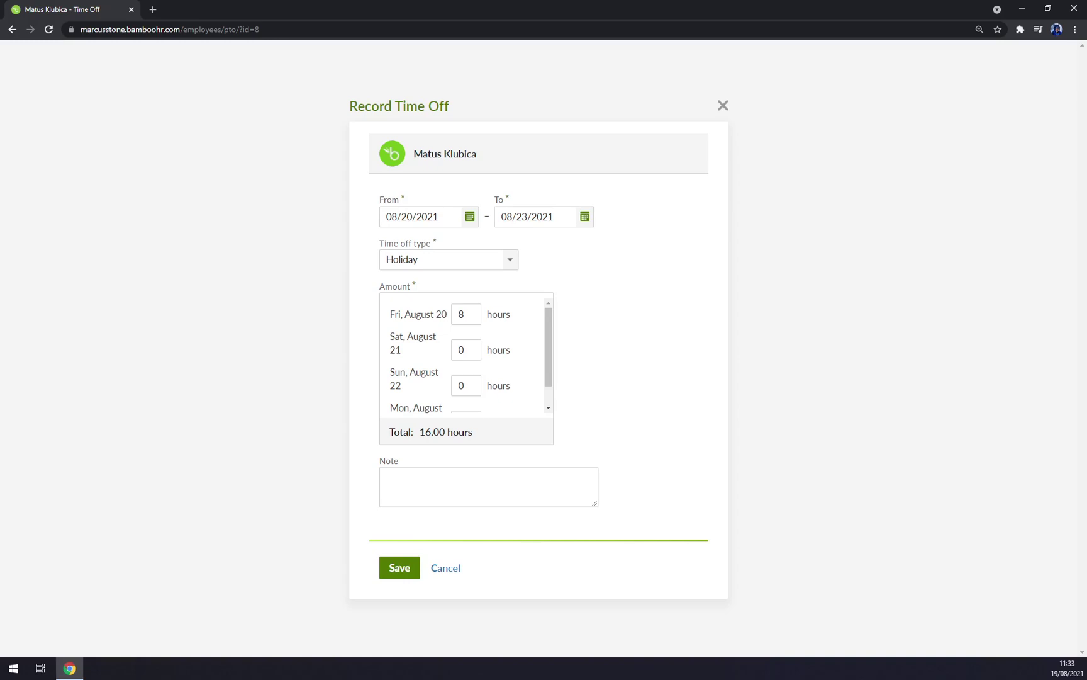
# Add the note 'family meeting' and save the 16-hour holiday request
pyautogui.click(418, 498)
pyautogui.write('family meet')
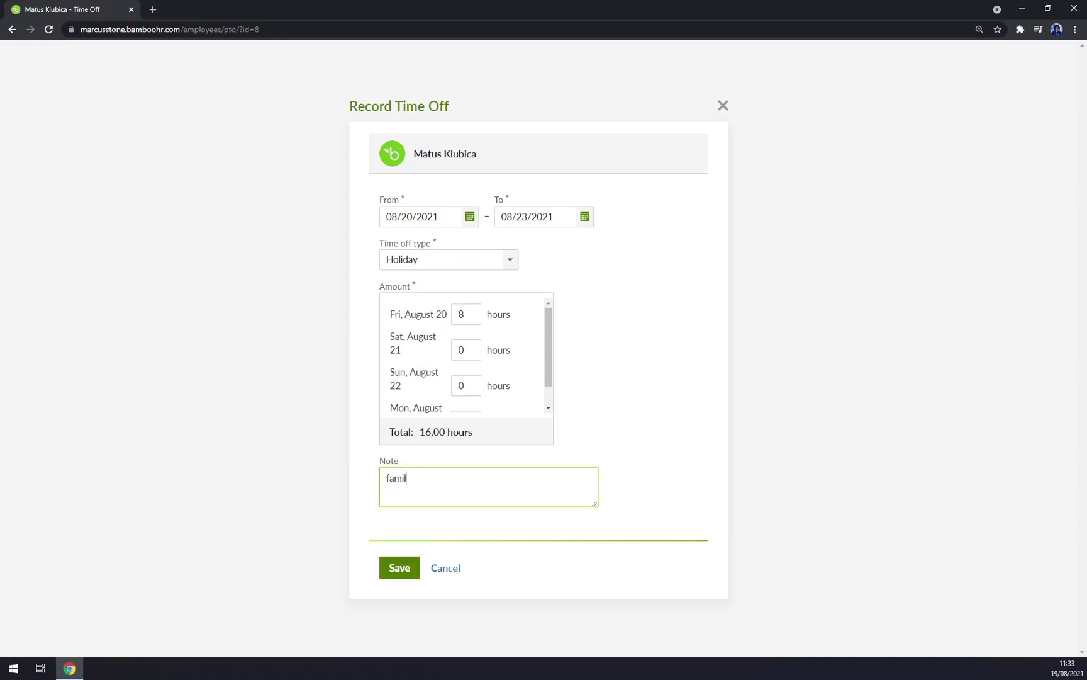
pyautogui.write('inng')
pyautogui.press('BackSpace')
pyautogui.press('BackSpace')
pyautogui.press('BackSpace')
pyautogui.write('ng')
pyautogui.click(398, 574)
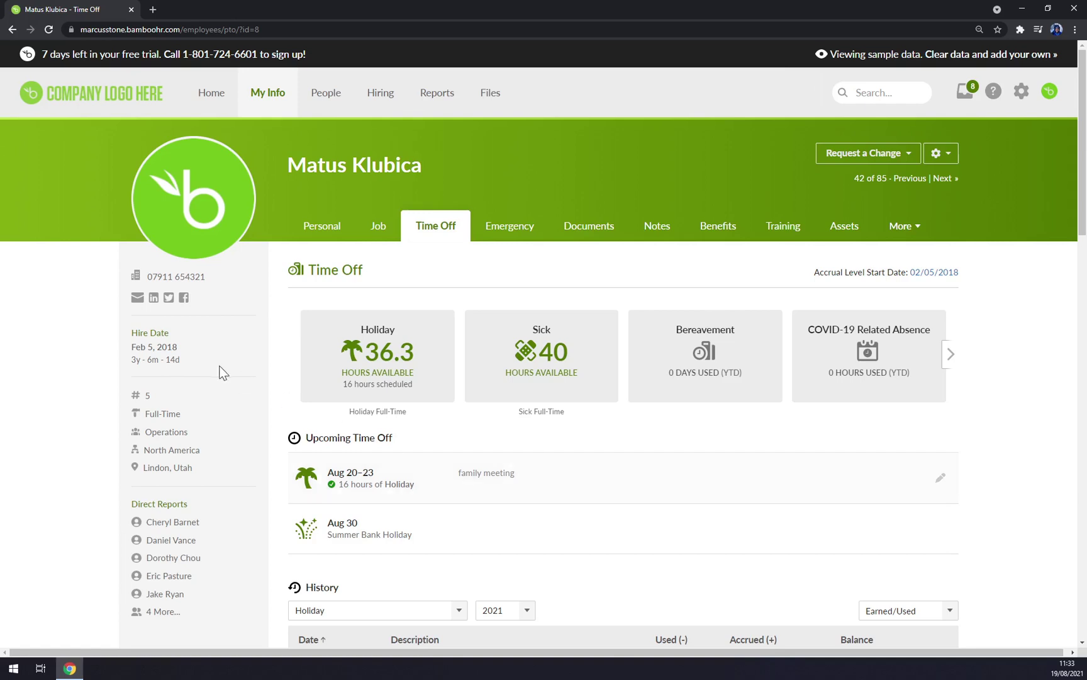
# Open the employee's Emergency contact details
pyautogui.click(505, 236)
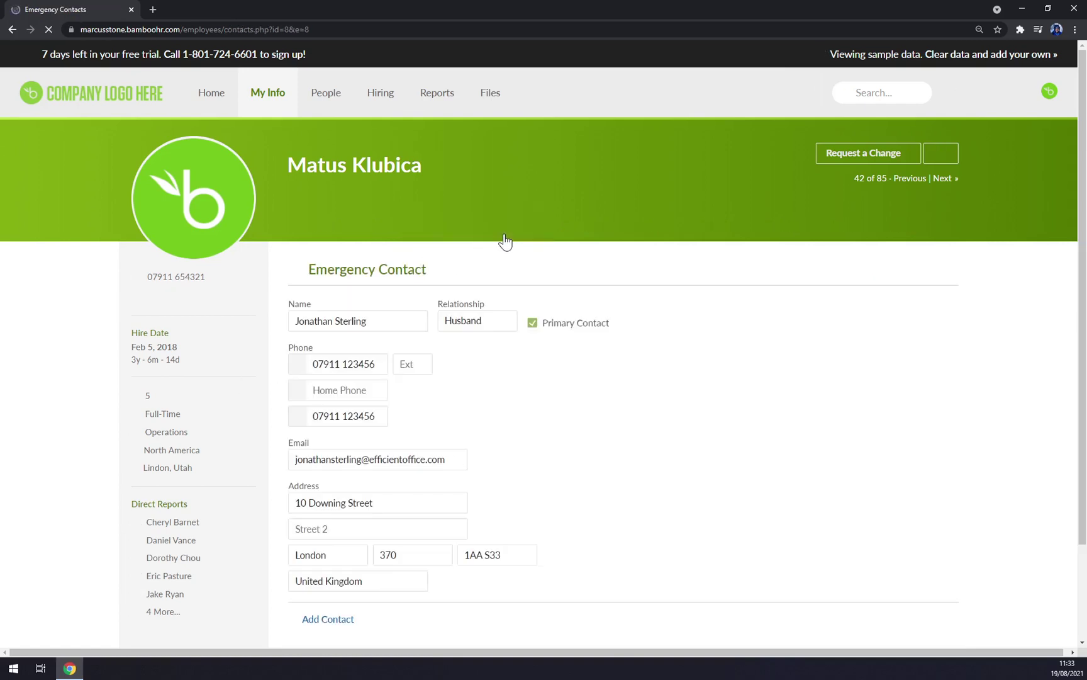
pyautogui.scroll(-1, 505, 340)
pyautogui.scroll(-2, 505, 339)
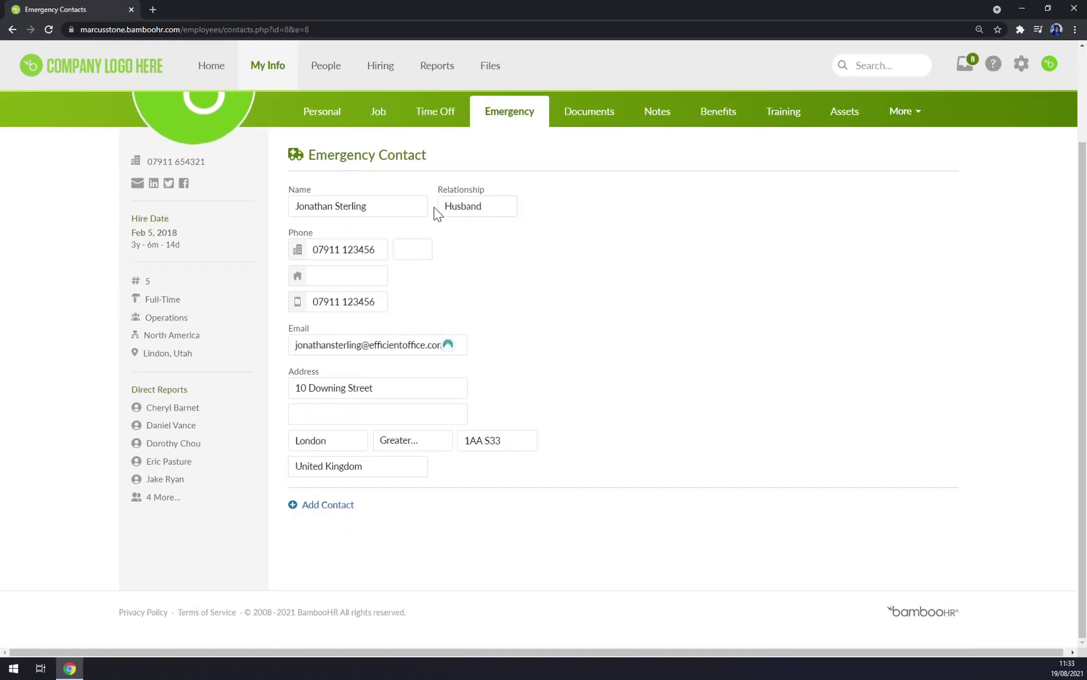
# Change the emergency contact's relationship from Husband to Father
pyautogui.click(501, 214)
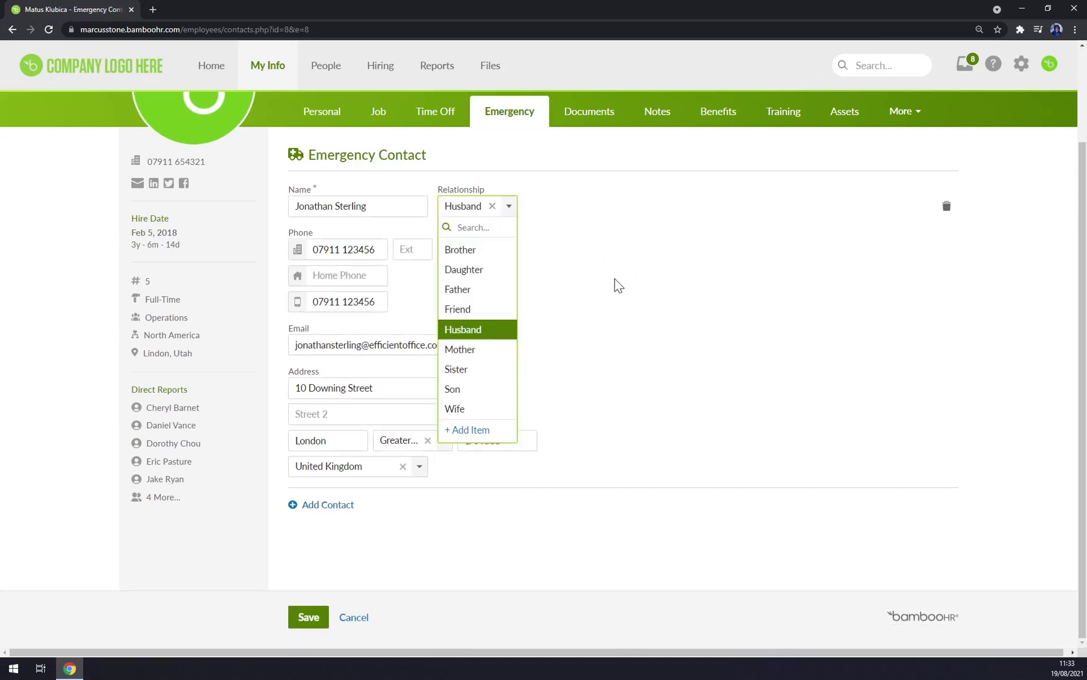
pyautogui.click(511, 211)
pyautogui.click(511, 212)
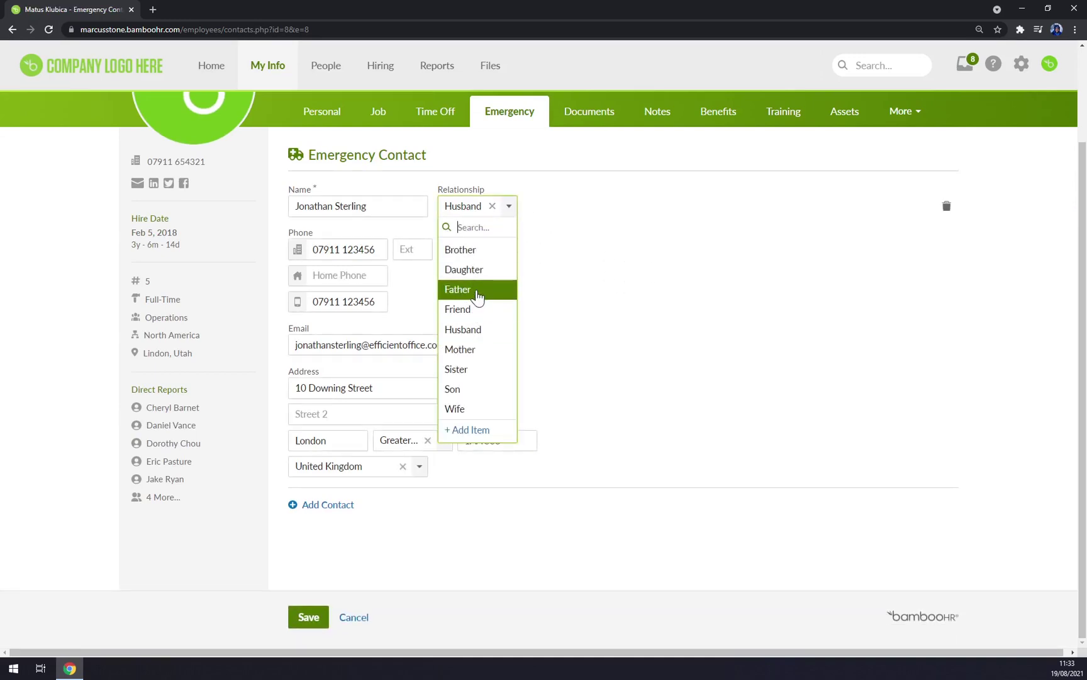
pyautogui.click(477, 291)
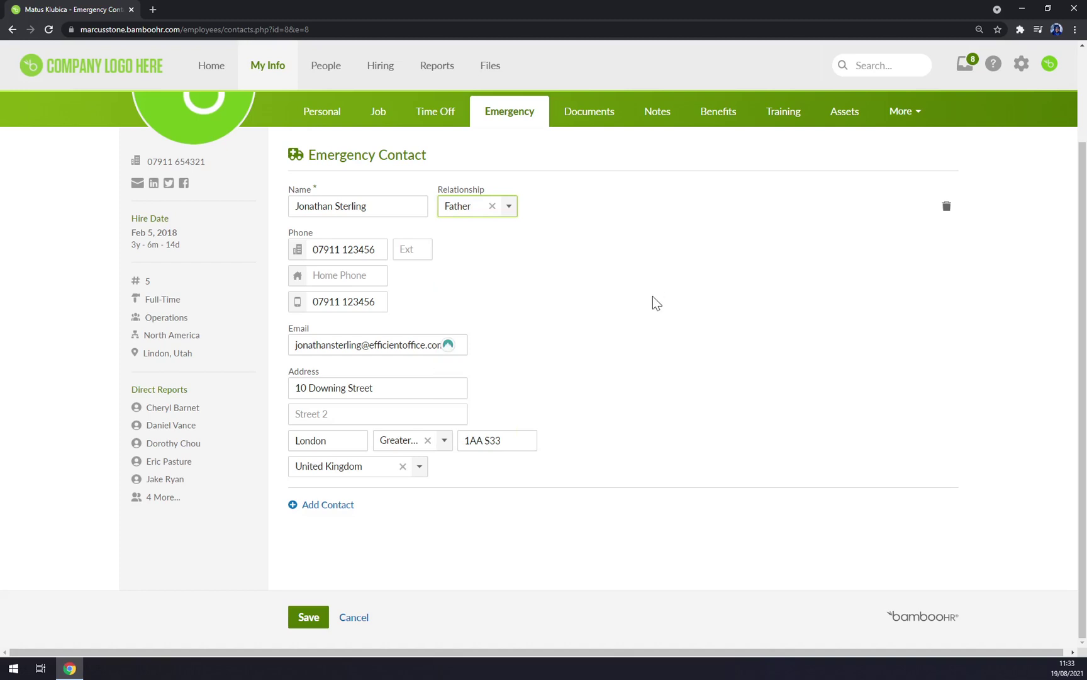
pyautogui.click(590, 333)
pyautogui.scroll(2, 589, 345)
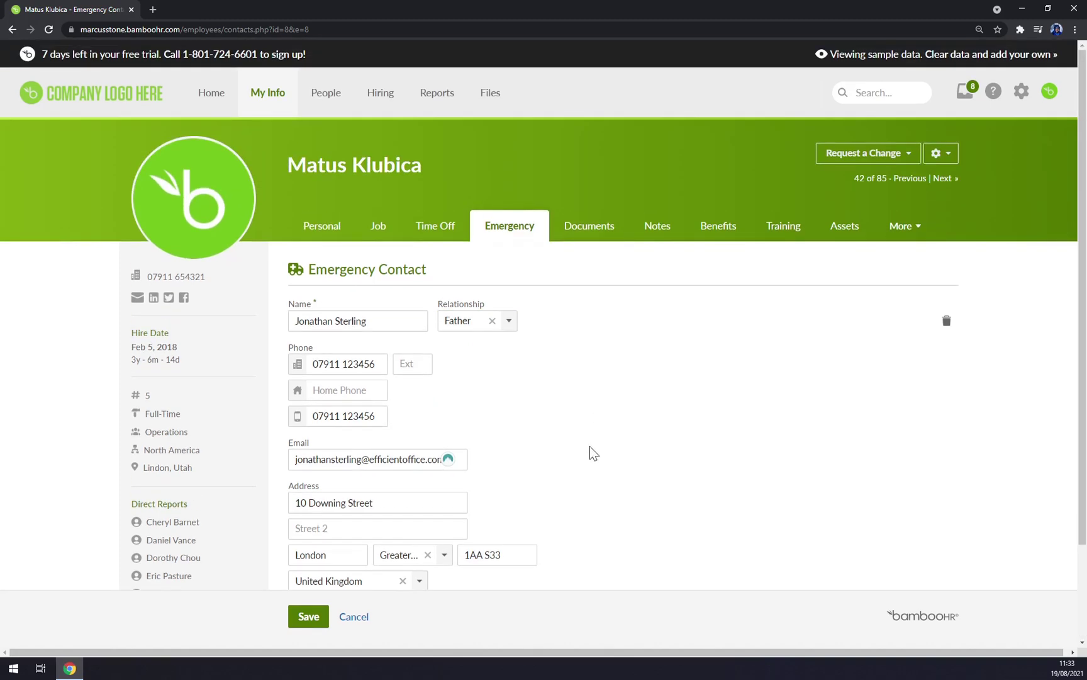
pyautogui.scroll(-2, 620, 439)
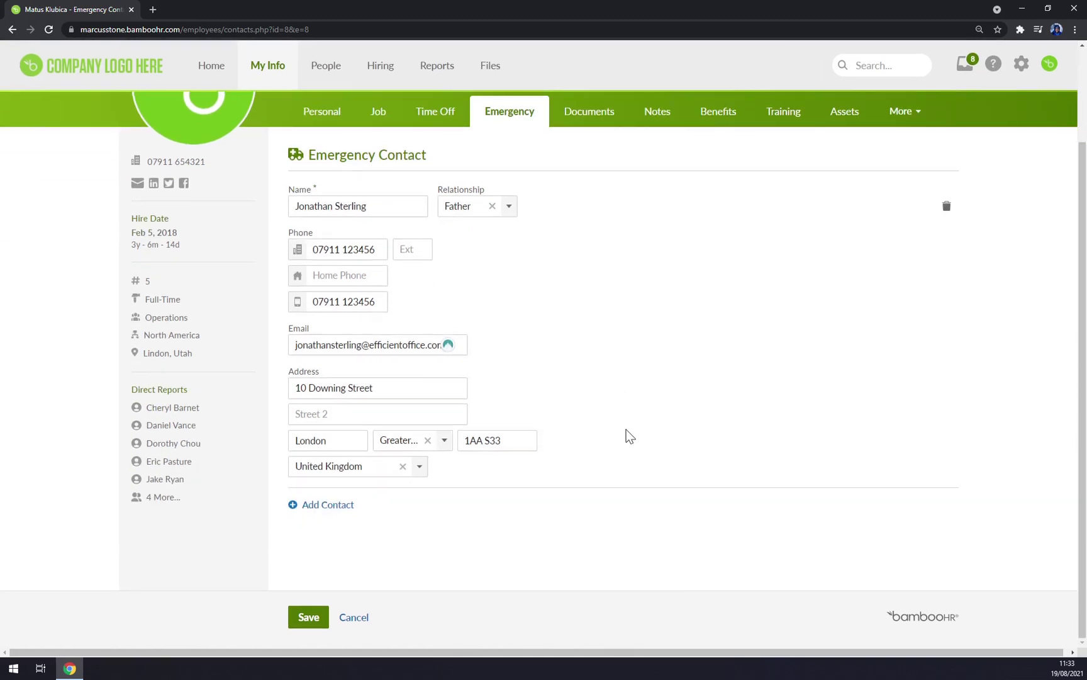
pyautogui.scroll(2, 529, 315)
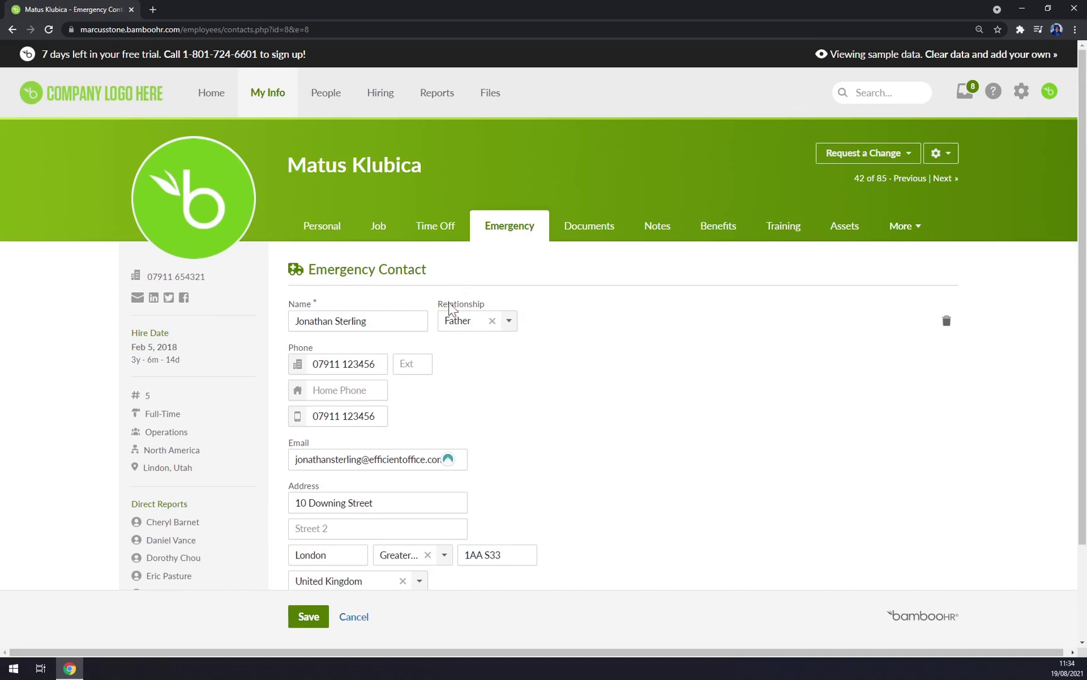
pyautogui.scroll(-1, 469, 386)
pyautogui.scroll(1, 623, 295)
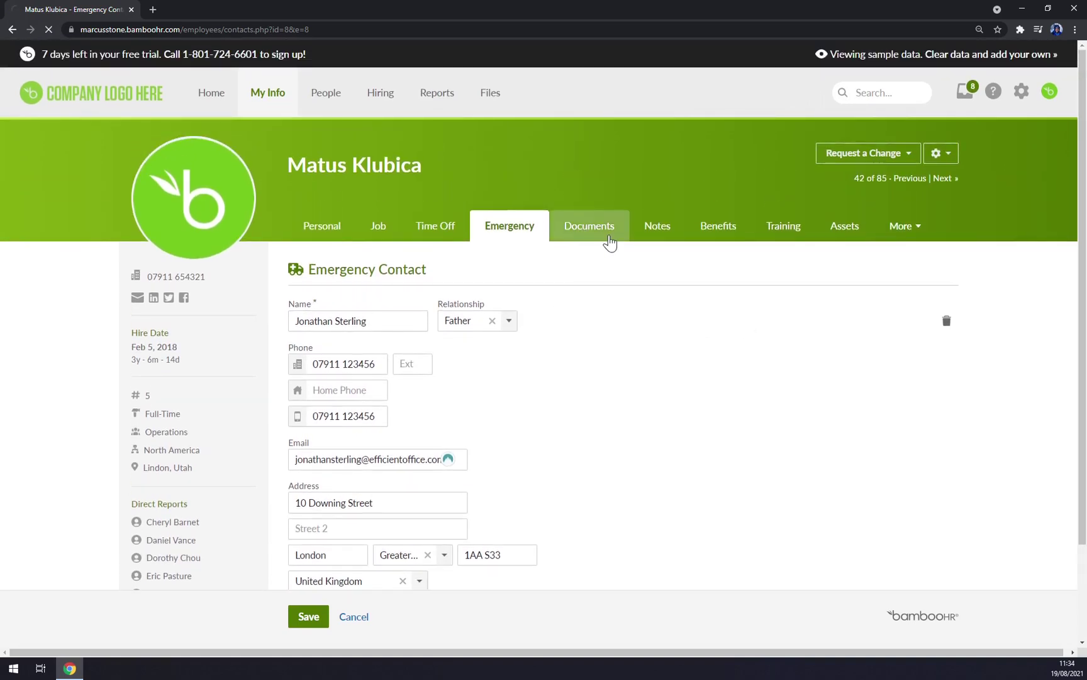
# Step through the Documents, Notes and Benefits tabs, ending on the Training page with four upcoming trainings
pyautogui.click(610, 239)
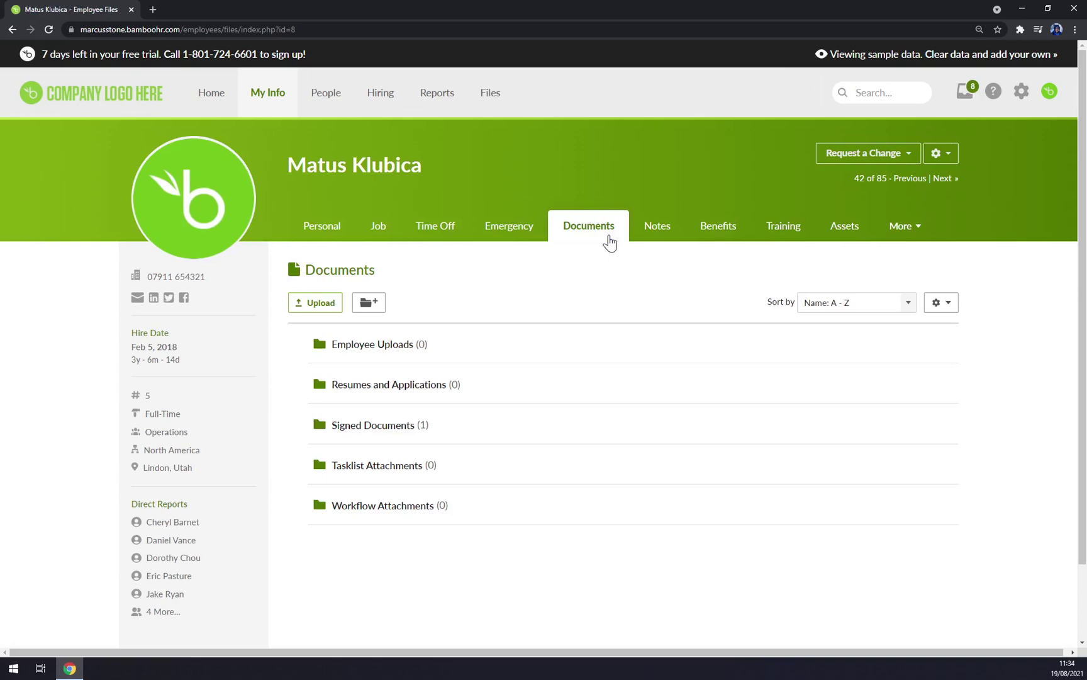
pyautogui.click(654, 234)
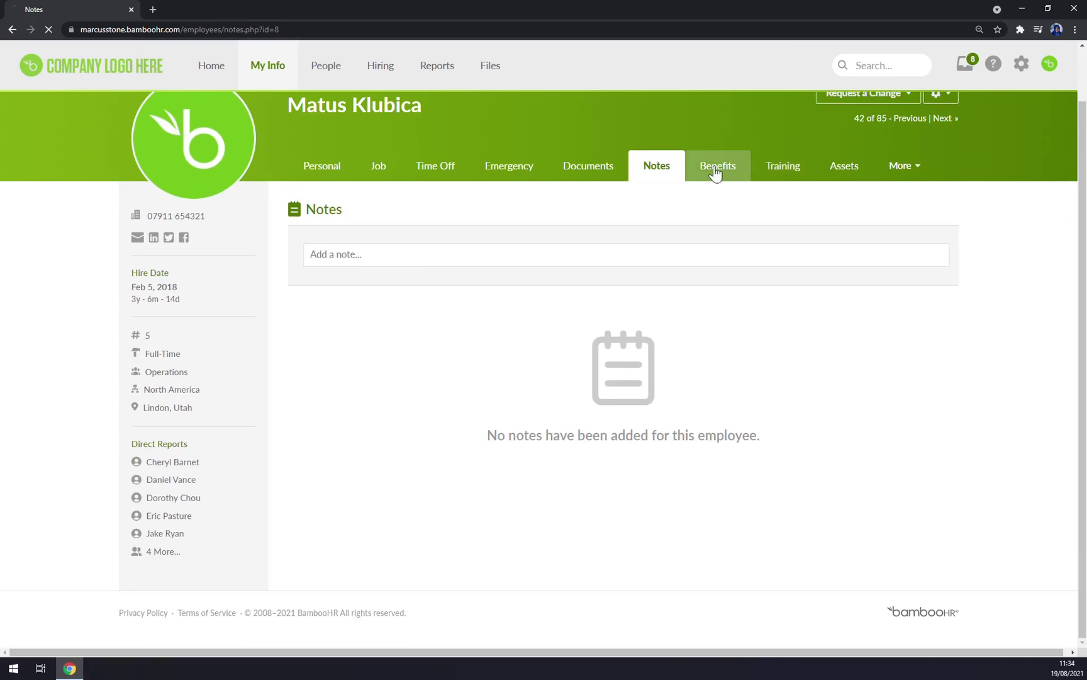
pyautogui.click(716, 172)
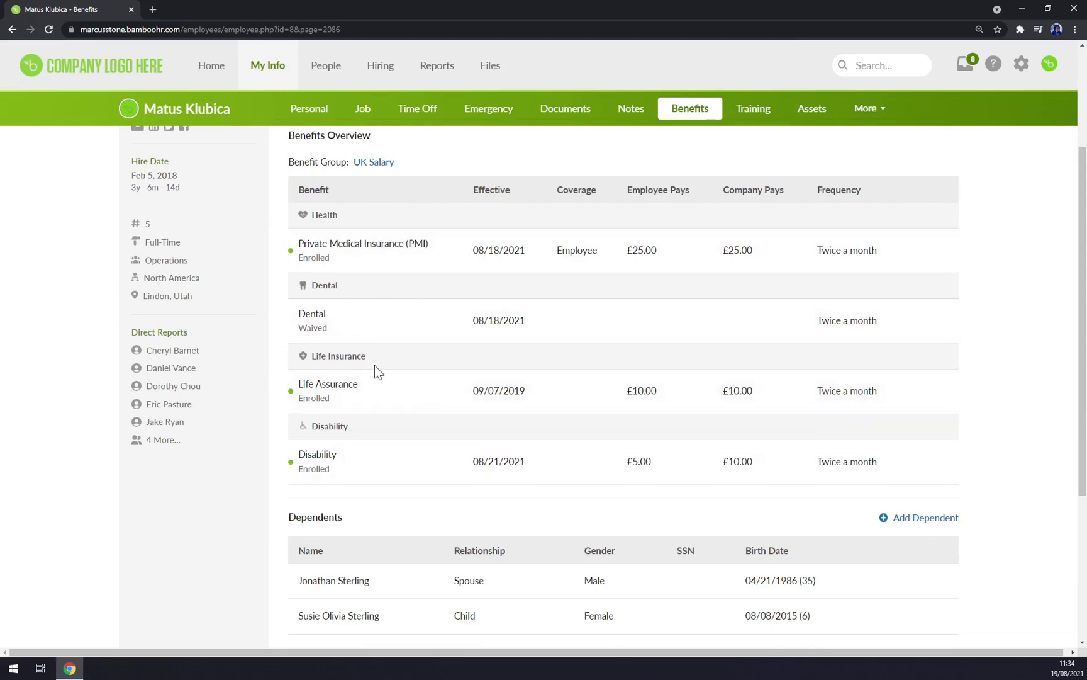
pyautogui.scroll(-4, 336, 495)
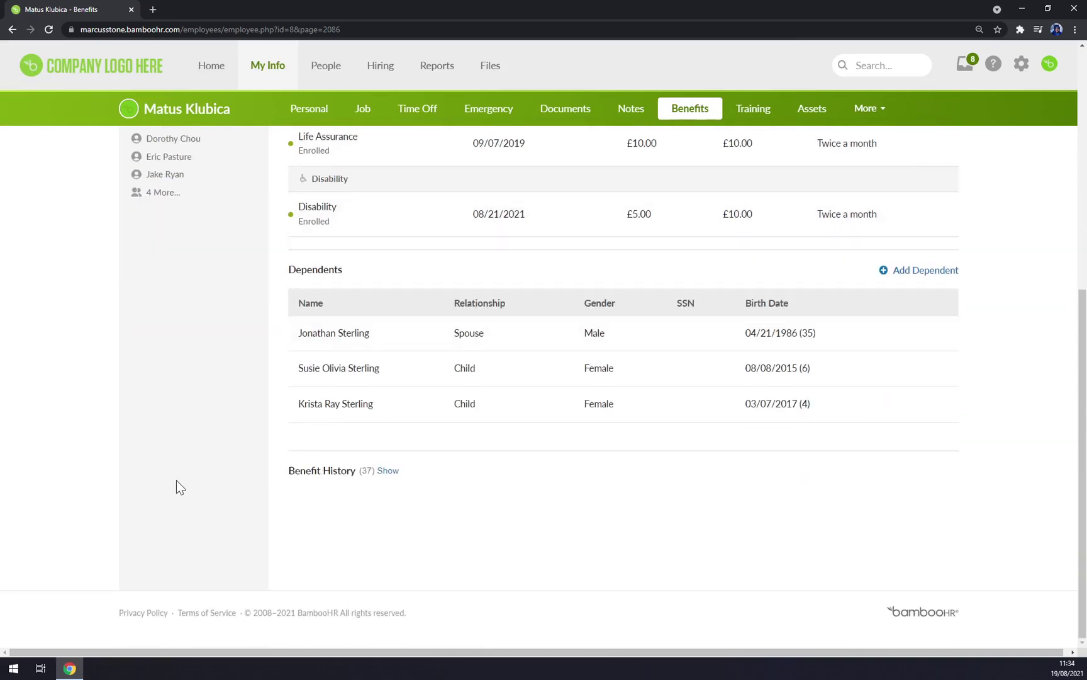
pyautogui.scroll(3, 192, 461)
pyautogui.scroll(-2, 303, 449)
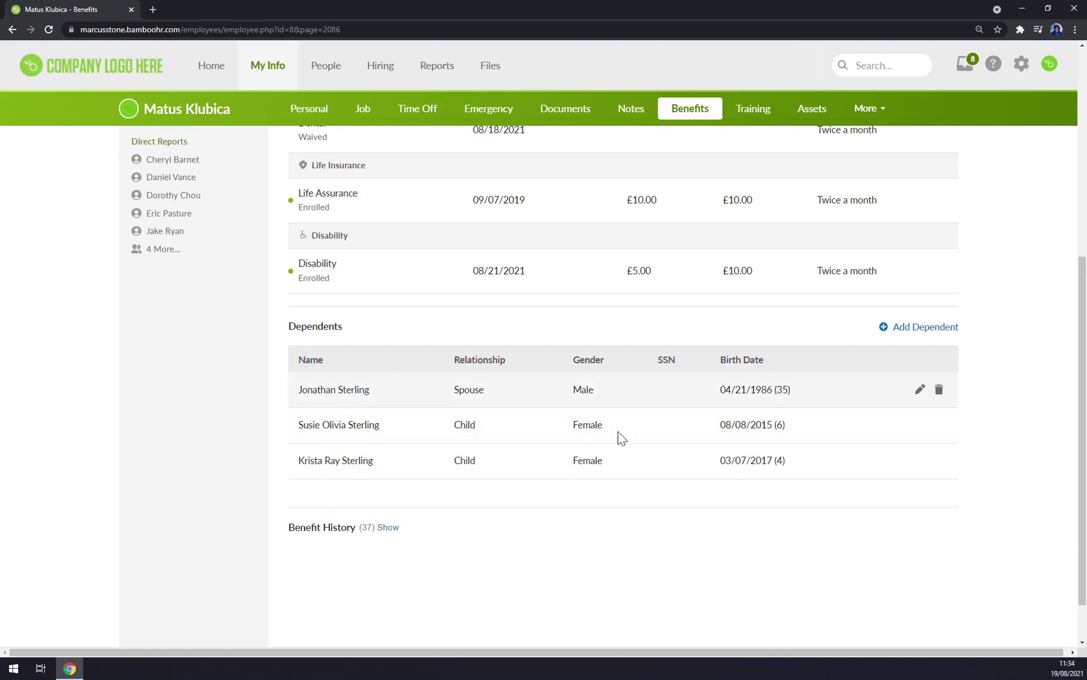
pyautogui.scroll(4, 422, 460)
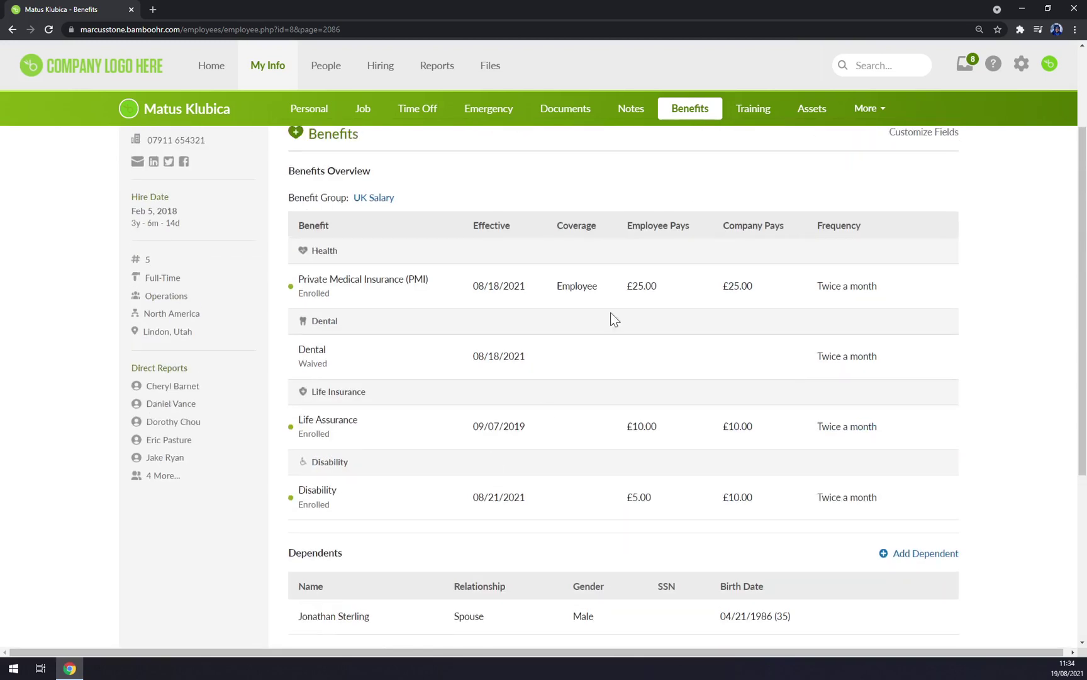
pyautogui.click(755, 112)
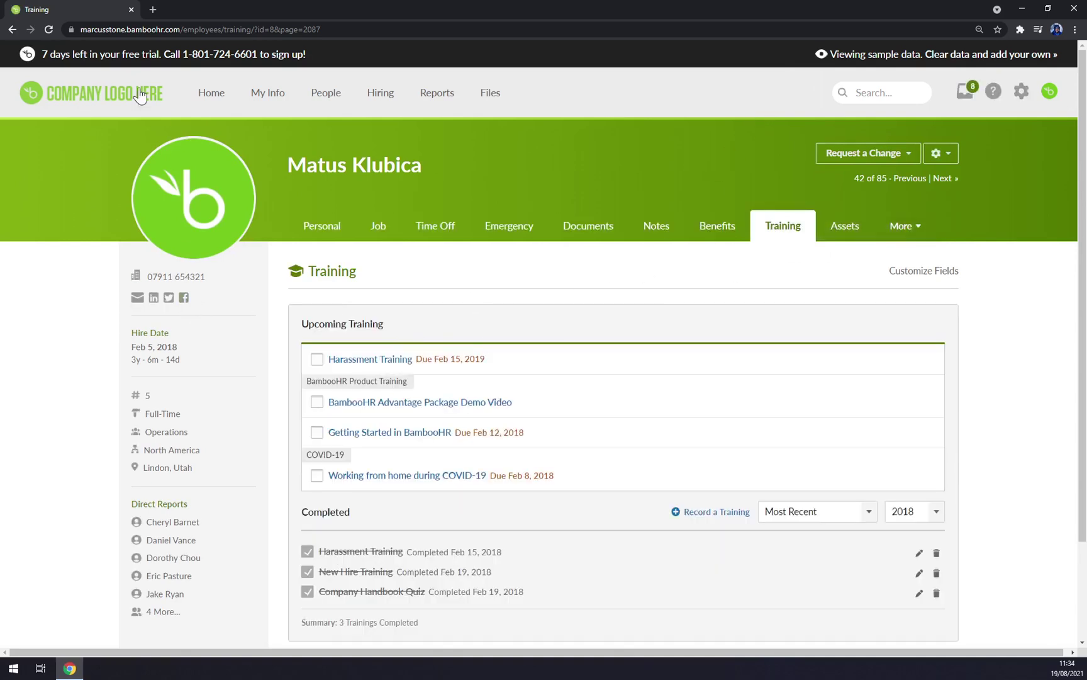
pyautogui.click(107, 97)
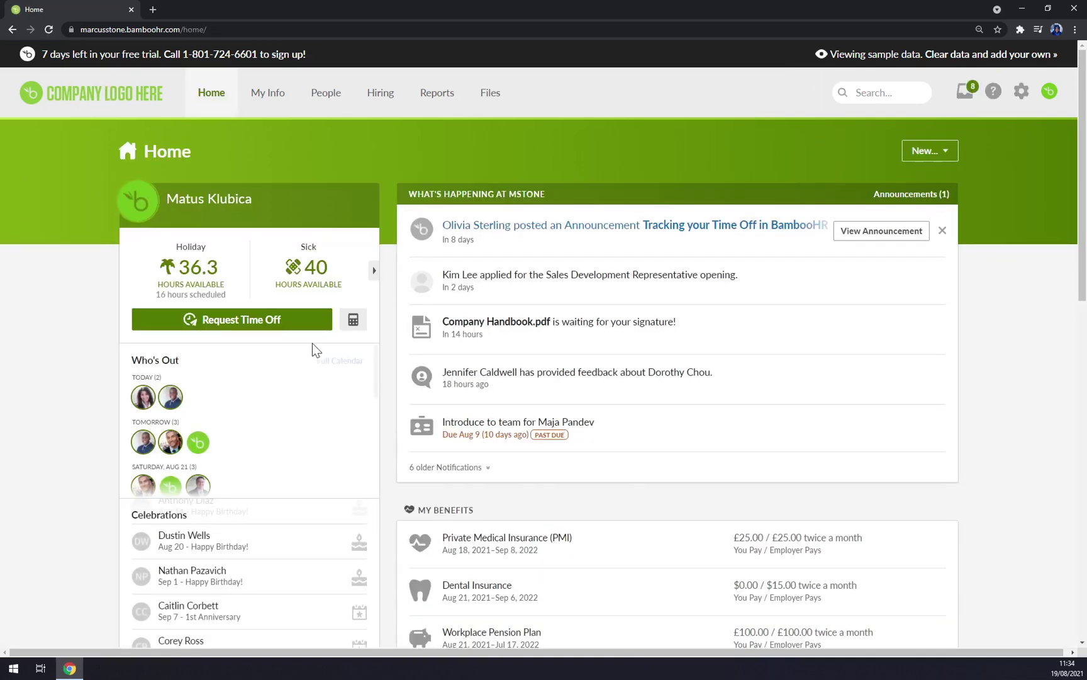
pyautogui.scroll(-1, 197, 255)
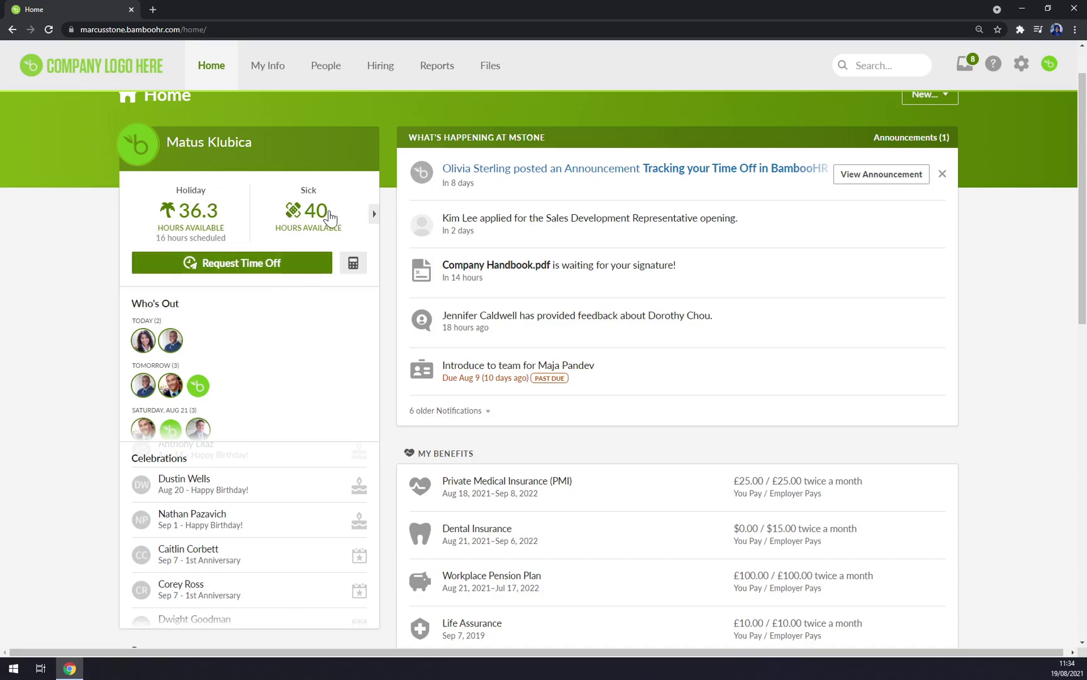
pyautogui.scroll(-1, 330, 218)
pyautogui.scroll(-2, 179, 272)
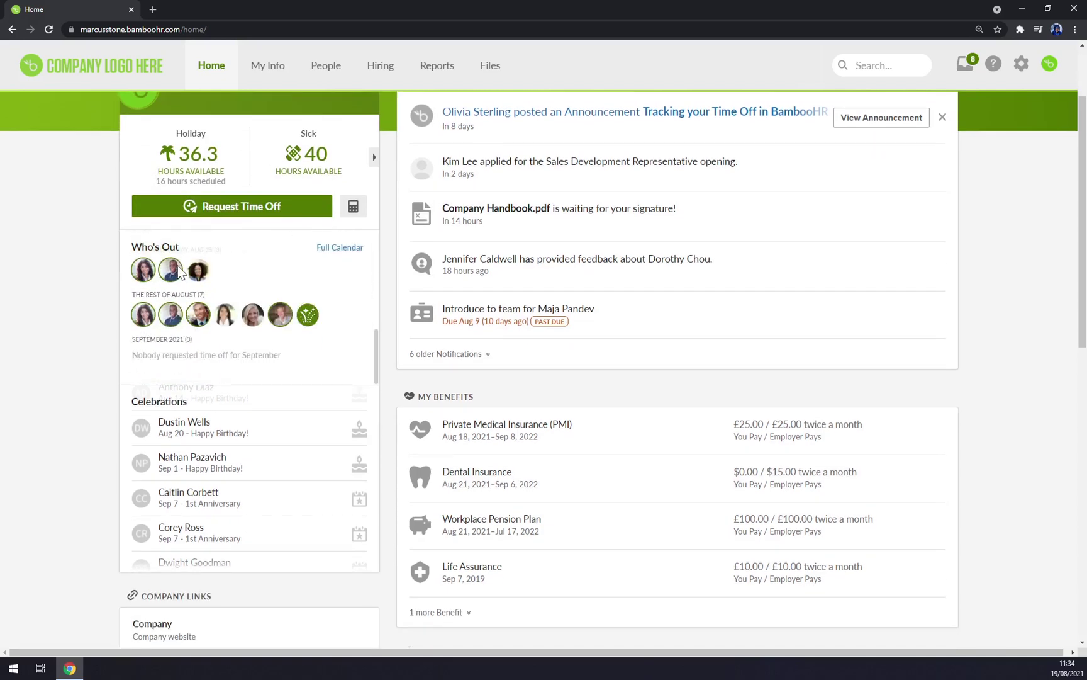
pyautogui.scroll(4, 179, 272)
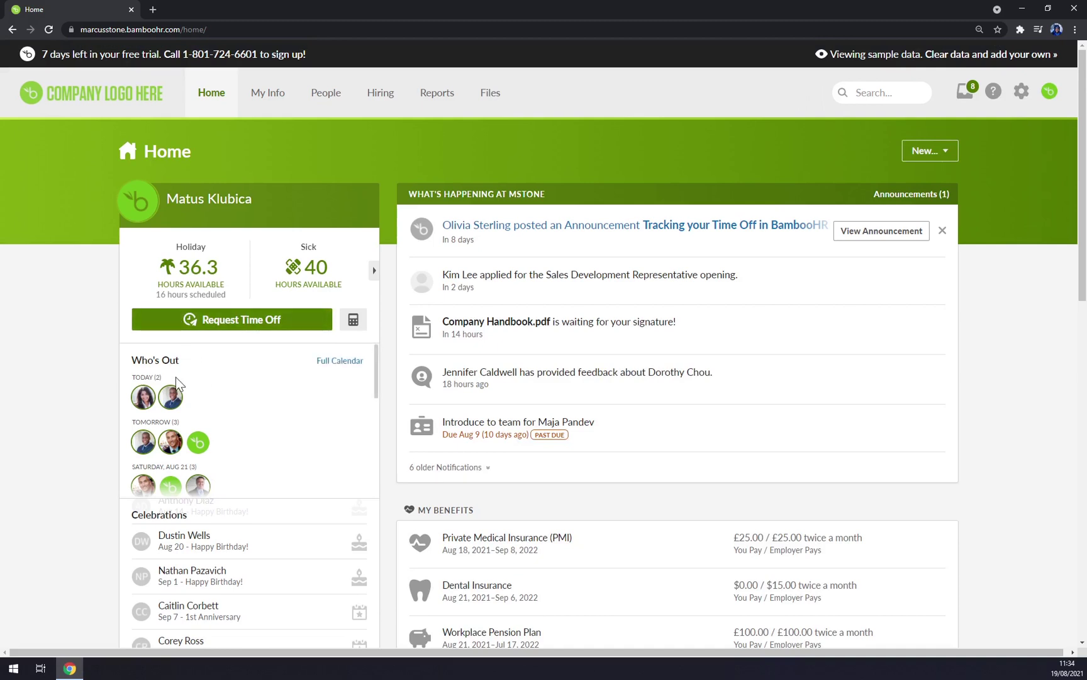
pyautogui.scroll(-2, 16, 378)
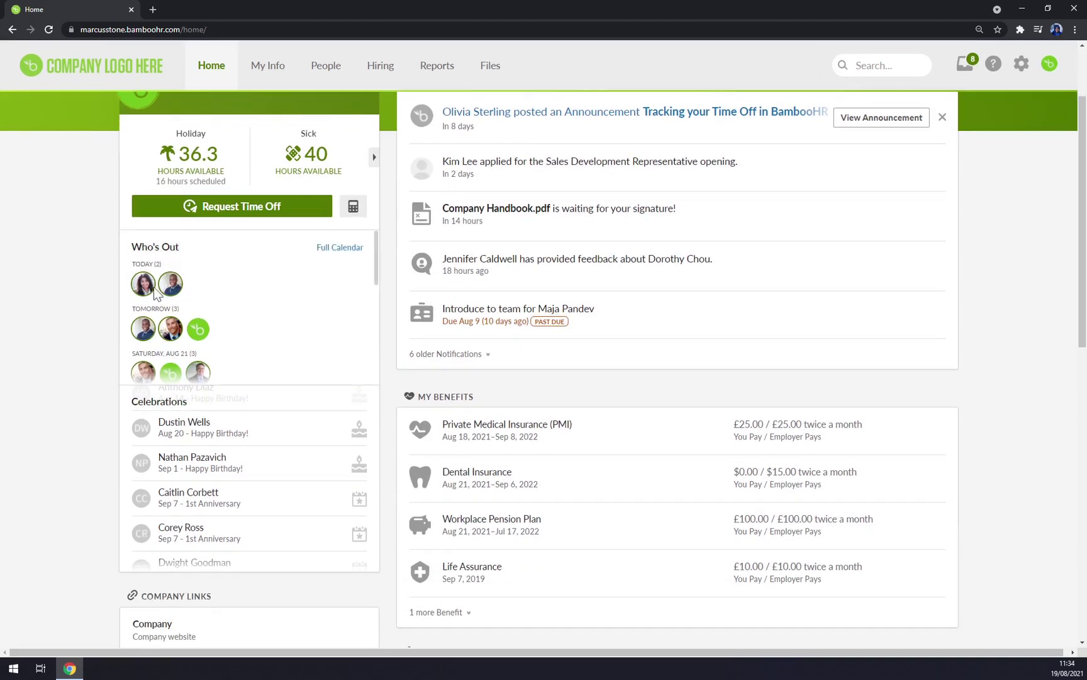
pyautogui.moveTo(181, 286)
pyautogui.scroll(-1, 160, 337)
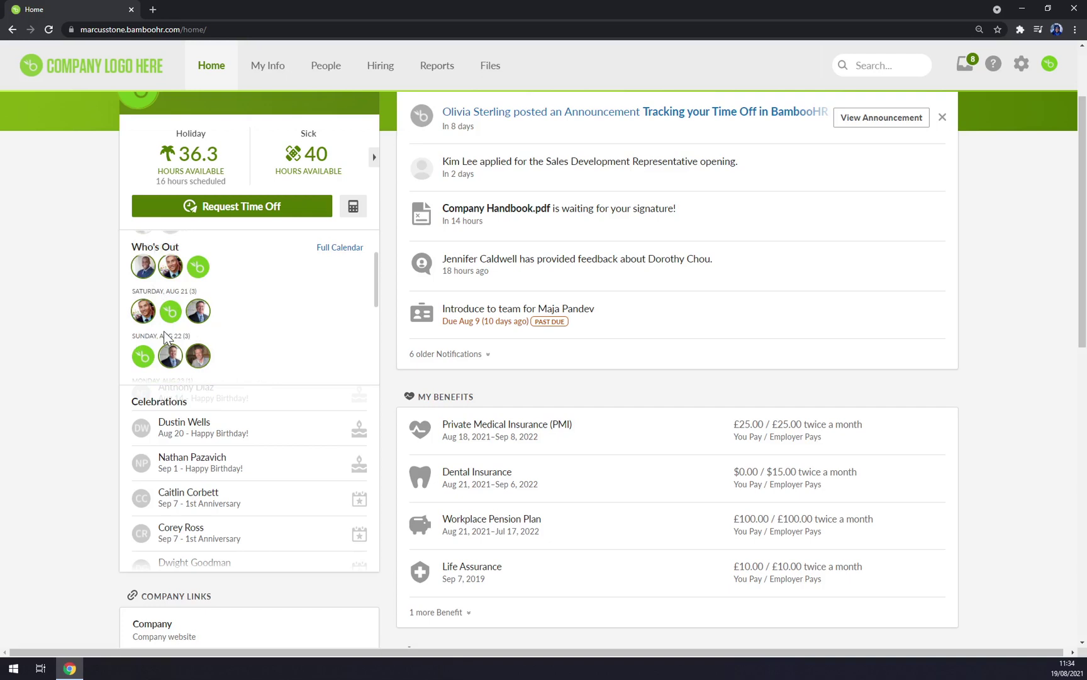
pyautogui.scroll(-1, 165, 337)
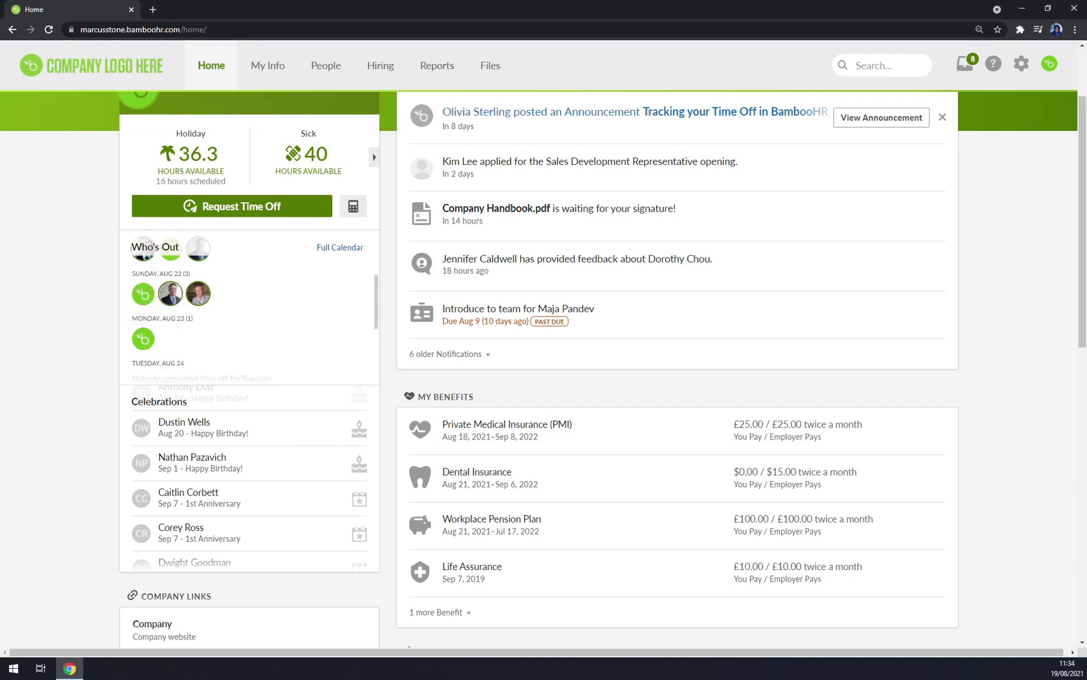
pyautogui.scroll(-1, 149, 339)
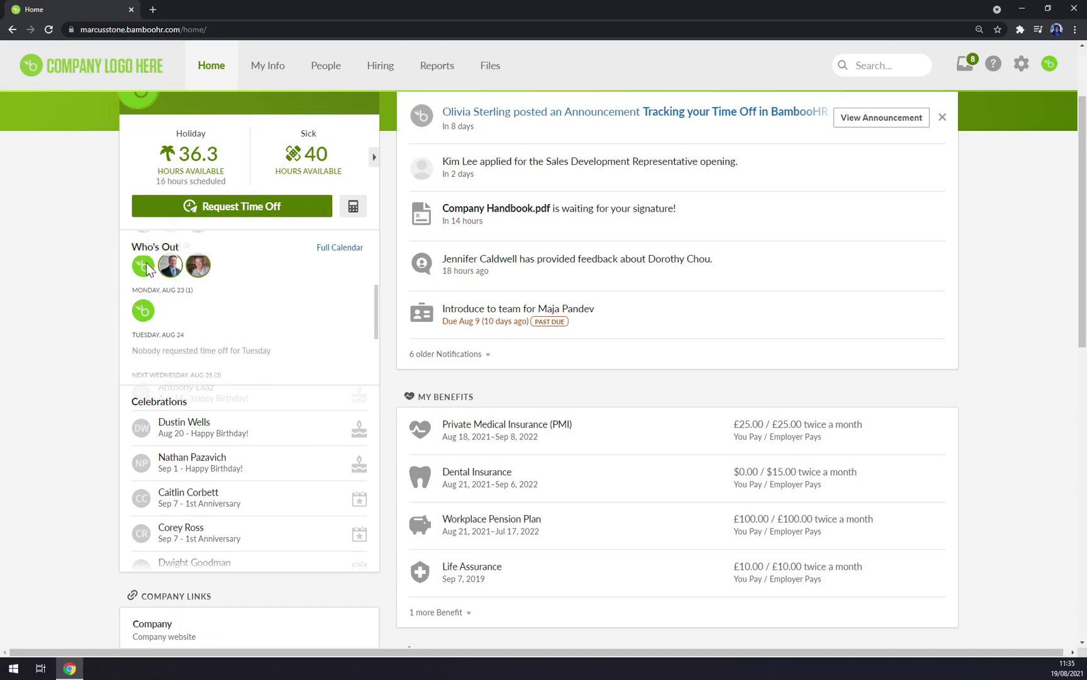
pyautogui.scroll(1, 146, 269)
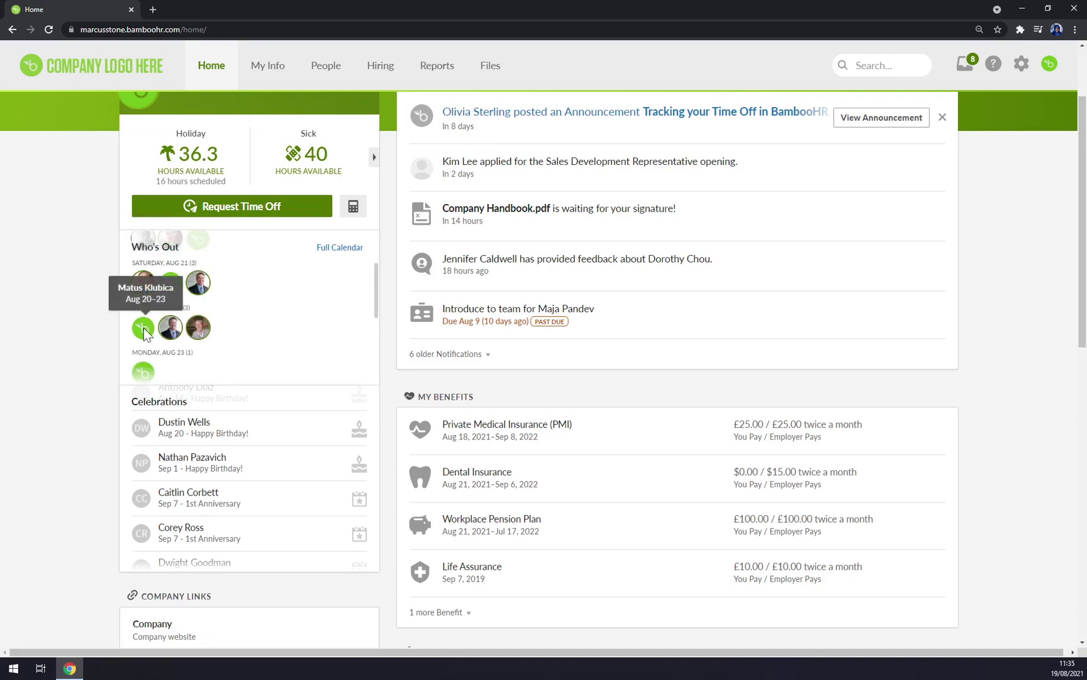
pyautogui.scroll(-2, 145, 333)
pyautogui.scroll(1, 149, 269)
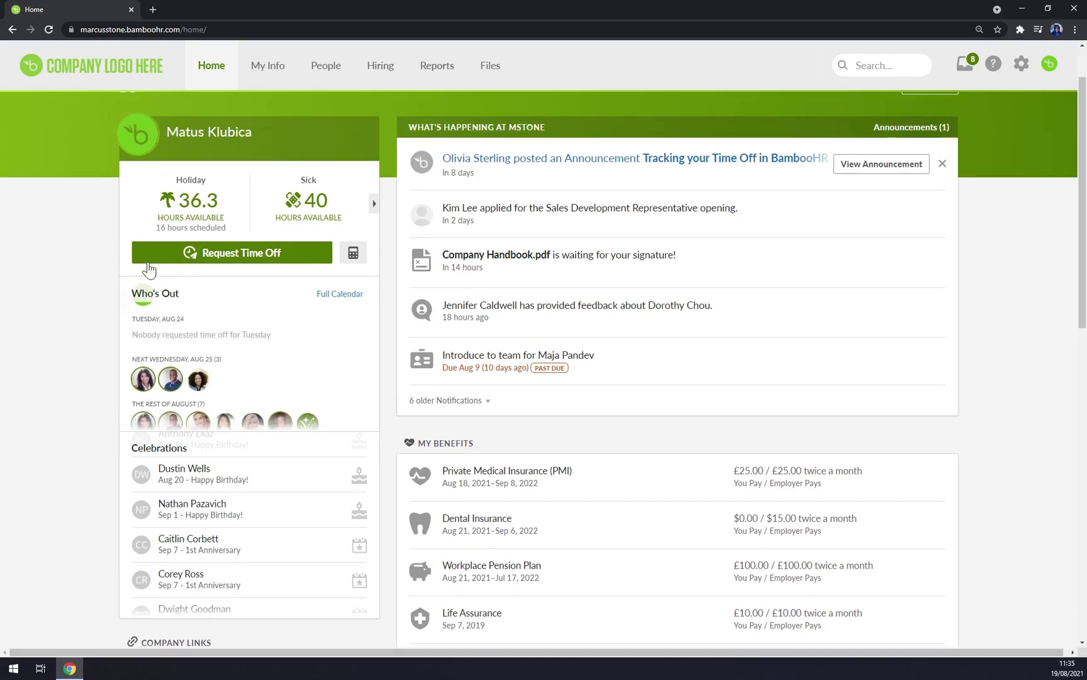
pyautogui.scroll(1, 145, 346)
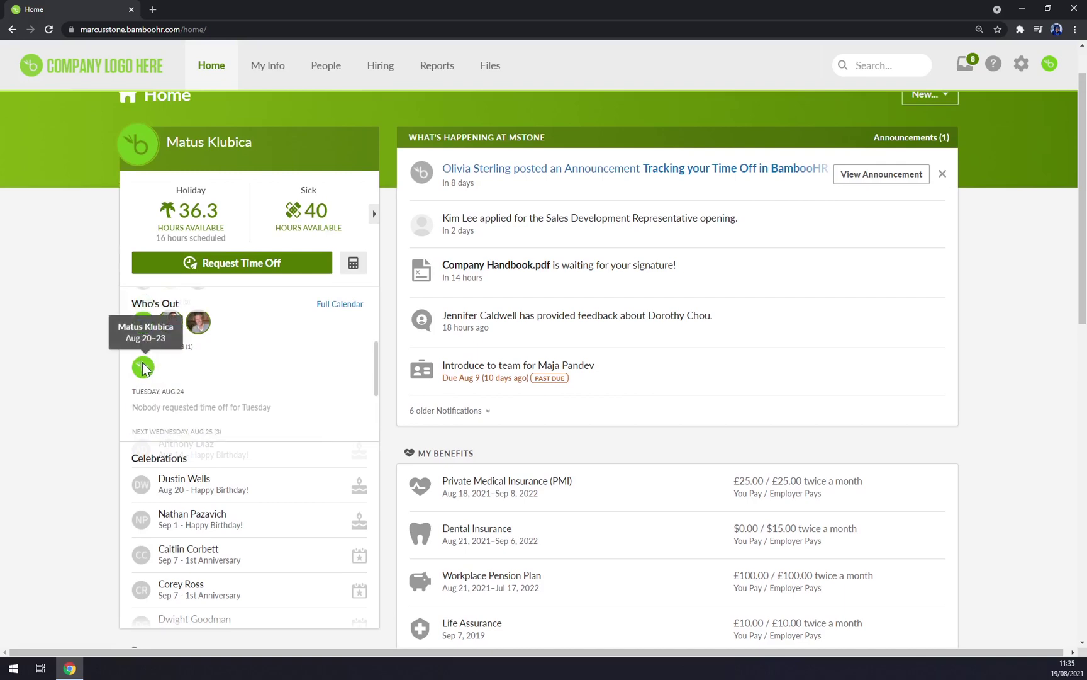
pyautogui.scroll(3, 144, 370)
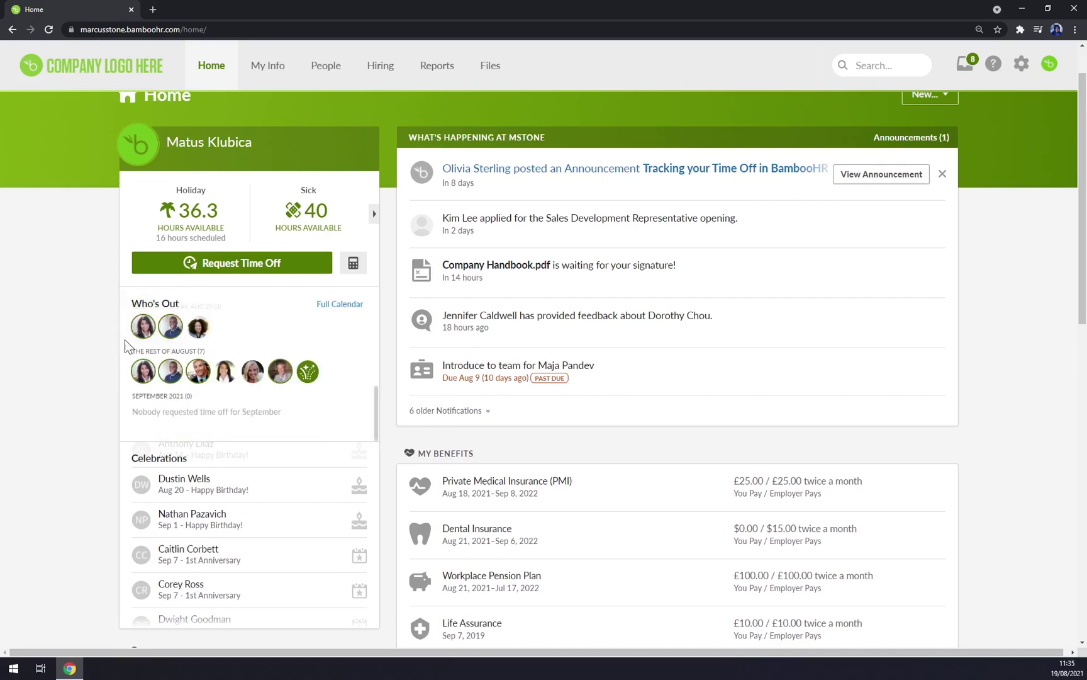
pyautogui.scroll(-2, 233, 477)
pyautogui.scroll(3, 233, 477)
# Scroll to the Headcount Report on Home and highlight its heading and total employees figure
pyautogui.scroll(-5, 71, 473)
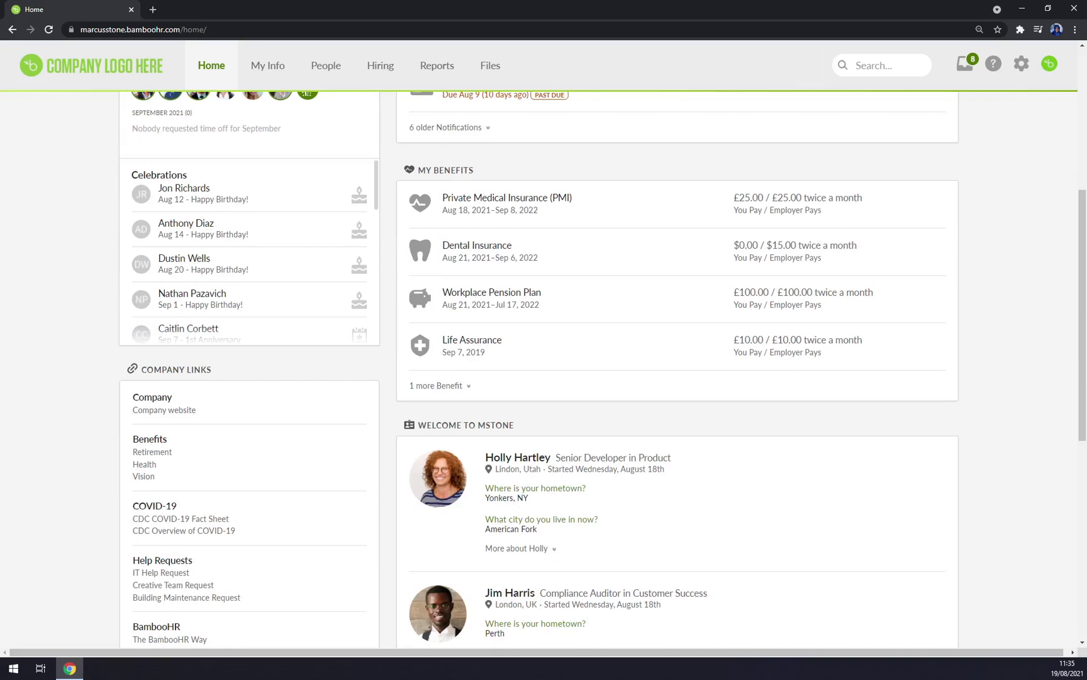
pyautogui.scroll(1, 71, 473)
pyautogui.scroll(-5, 213, 347)
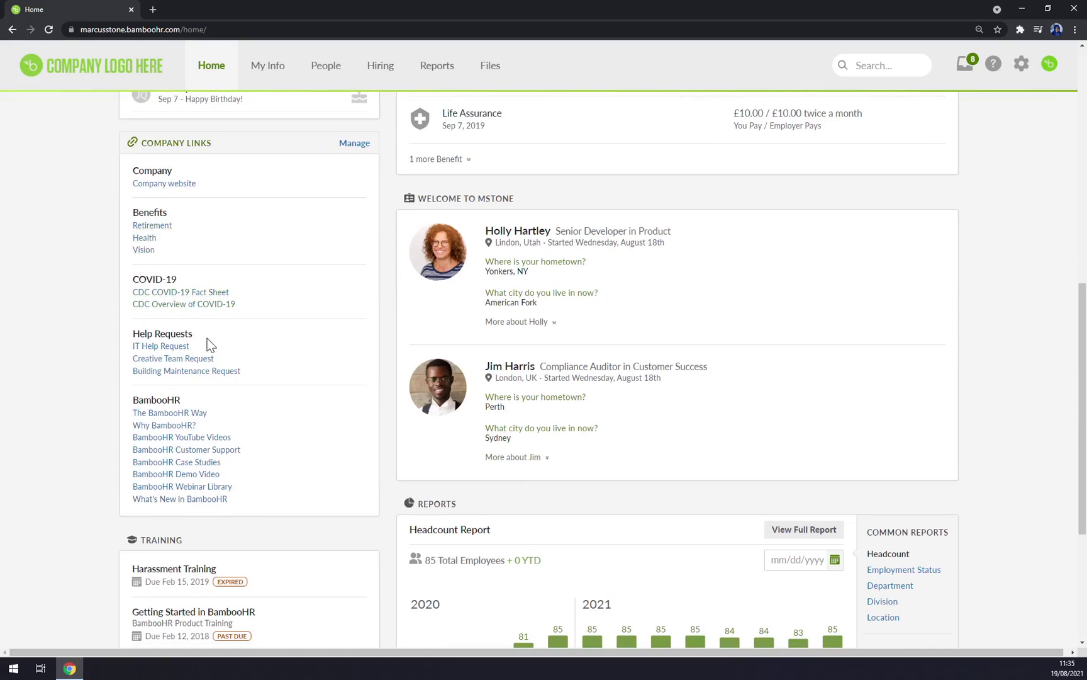
pyautogui.scroll(-4, 207, 343)
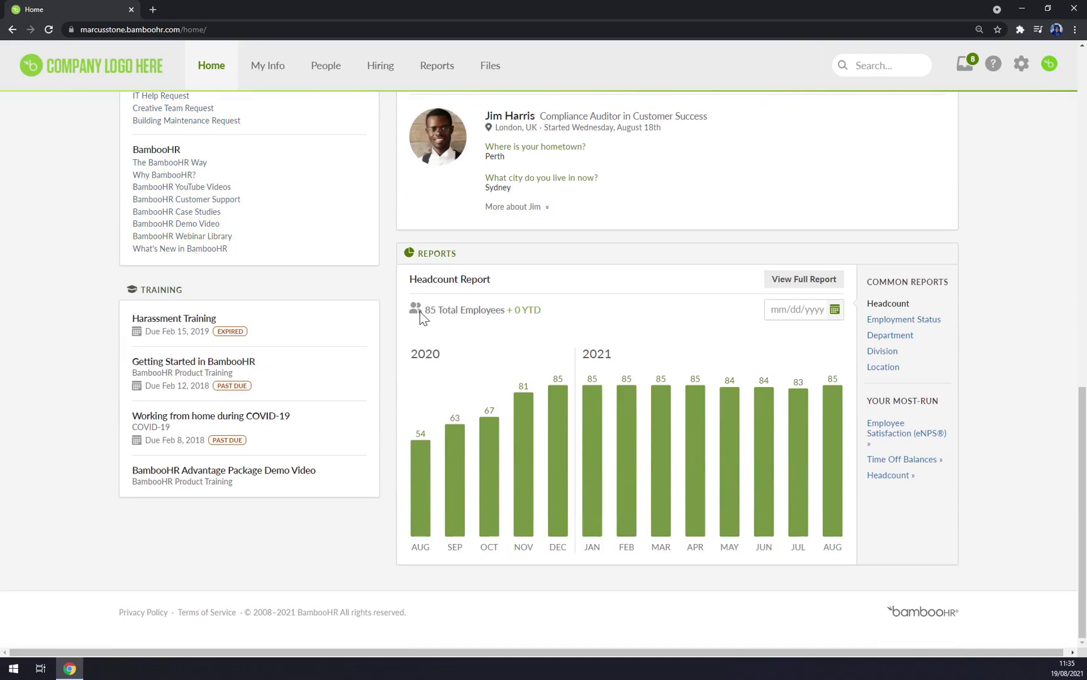
pyautogui.moveTo(422, 316); pyautogui.dragTo(462, 311)
pyautogui.moveTo(410, 279); pyautogui.dragTo(491, 280)
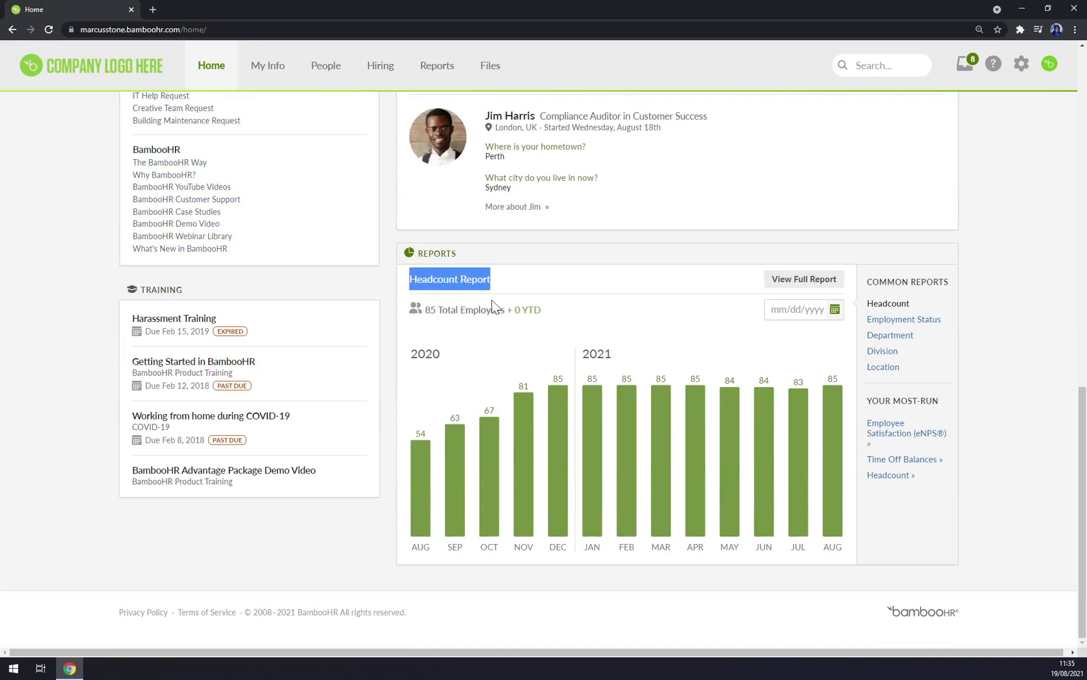
pyautogui.click(494, 307)
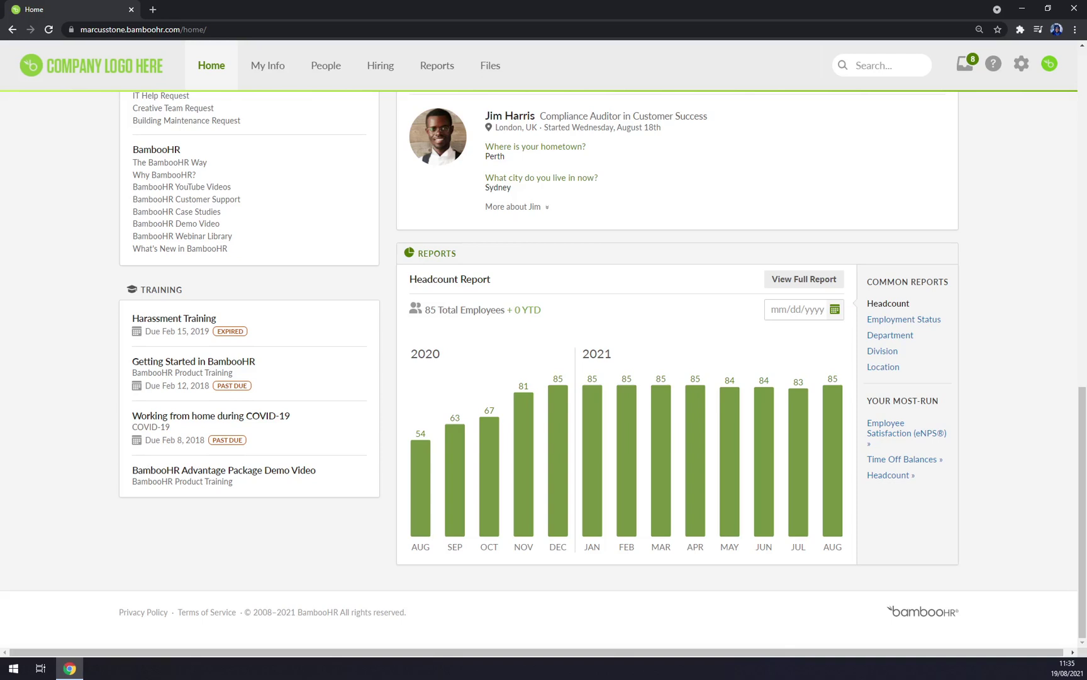
pyautogui.moveTo(436, 310); pyautogui.dragTo(496, 310)
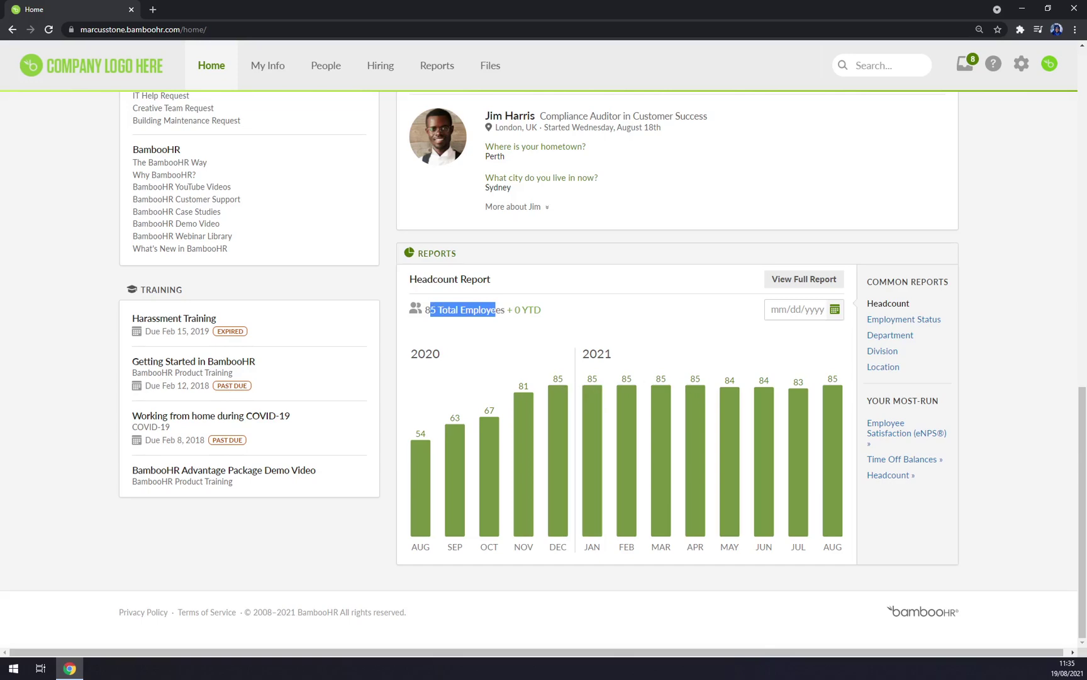
# Go to My Info to open your own profile's Training page
pyautogui.scroll(3, 723, 432)
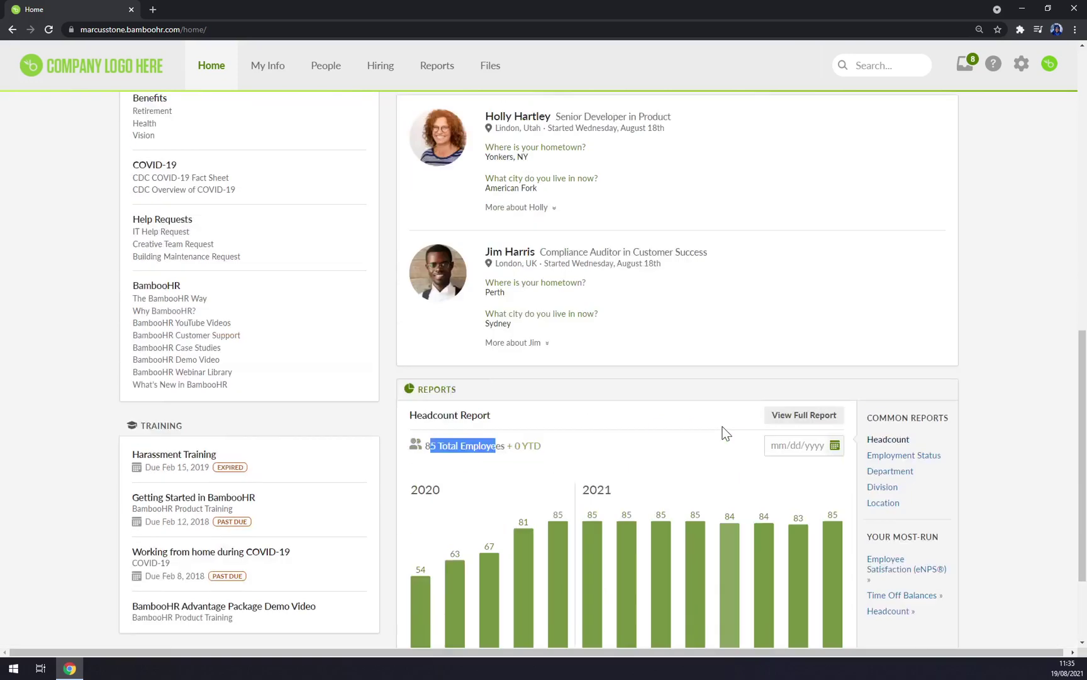
pyautogui.scroll(10, 704, 491)
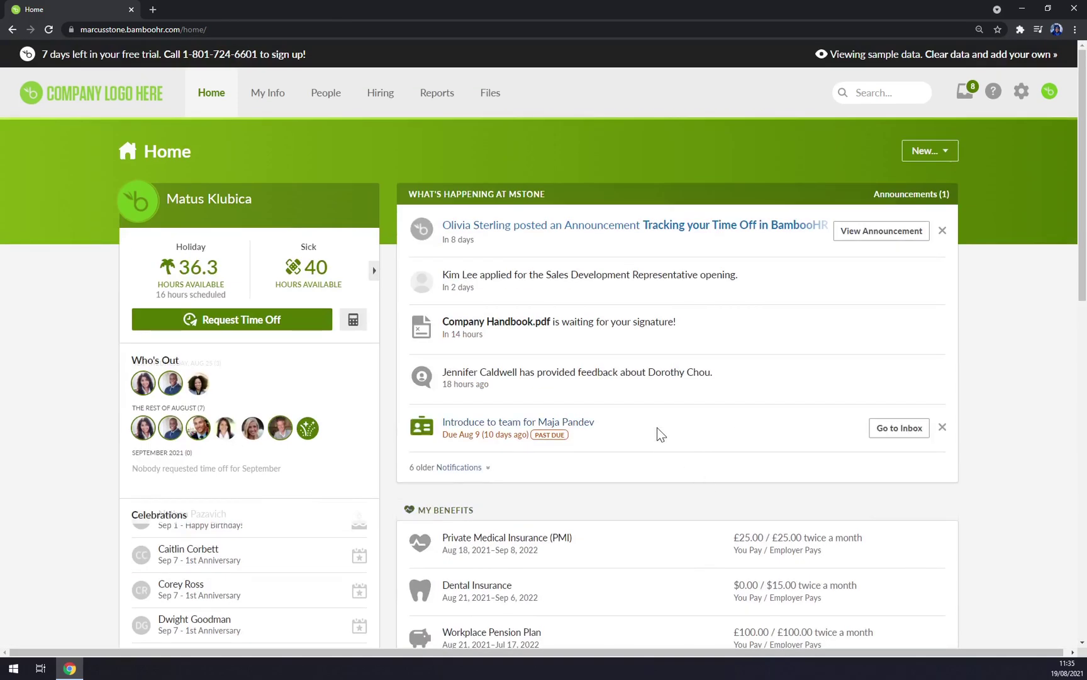
pyautogui.click(246, 109)
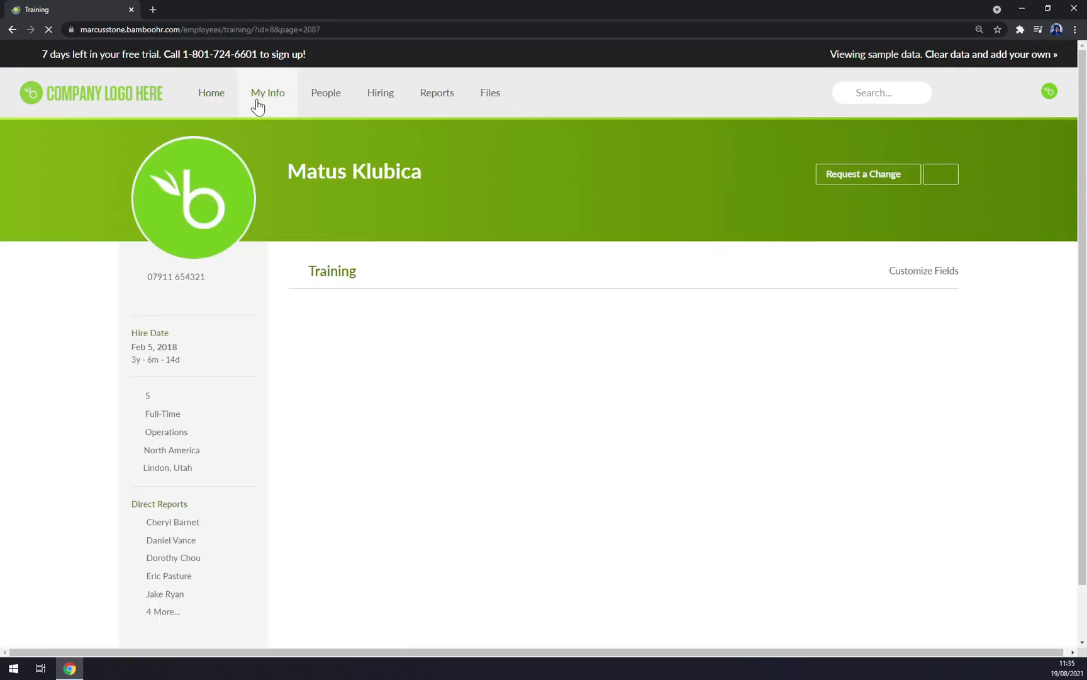
pyautogui.scroll(-2, 200, 350)
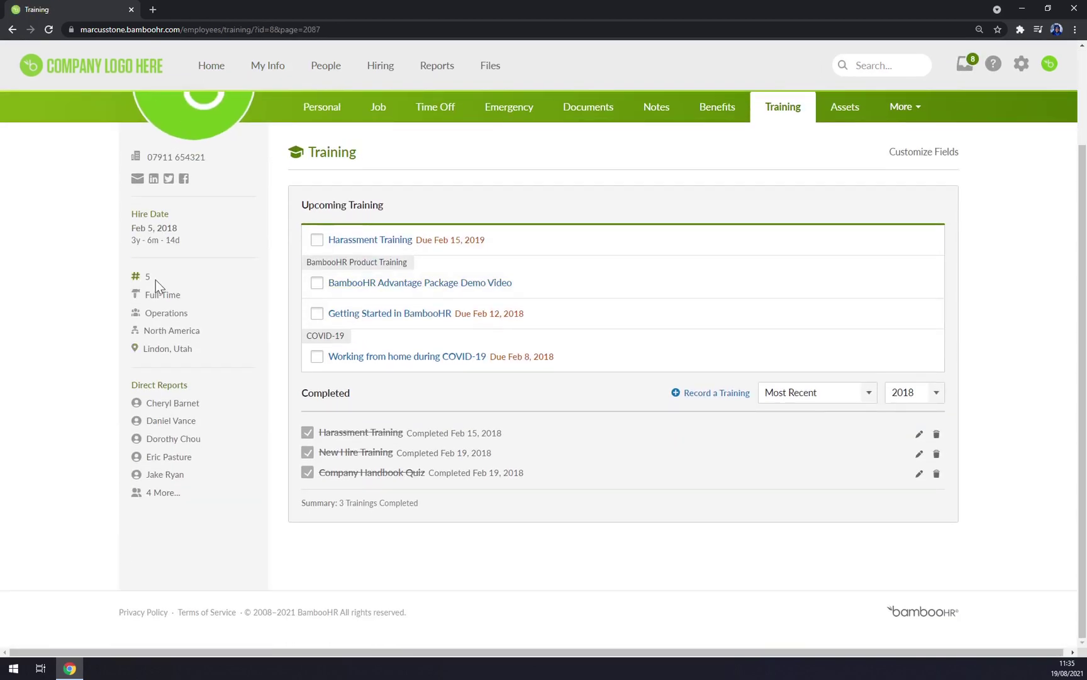
pyautogui.scroll(2, 182, 286)
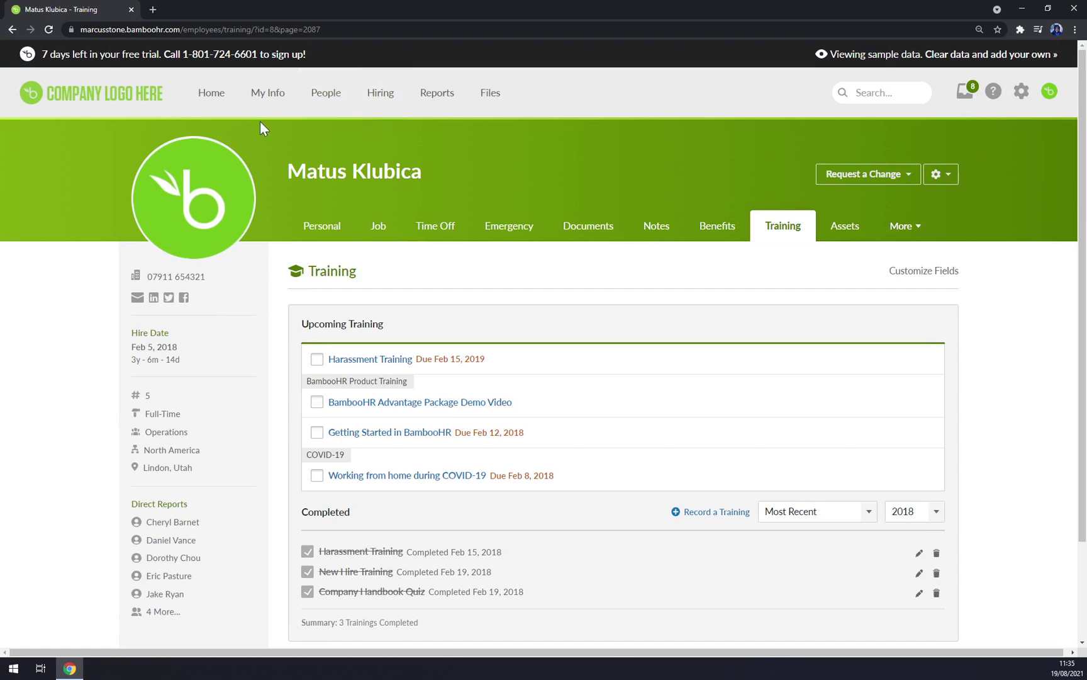
pyautogui.scroll(-1, 386, 281)
pyautogui.scroll(-1, 386, 281)
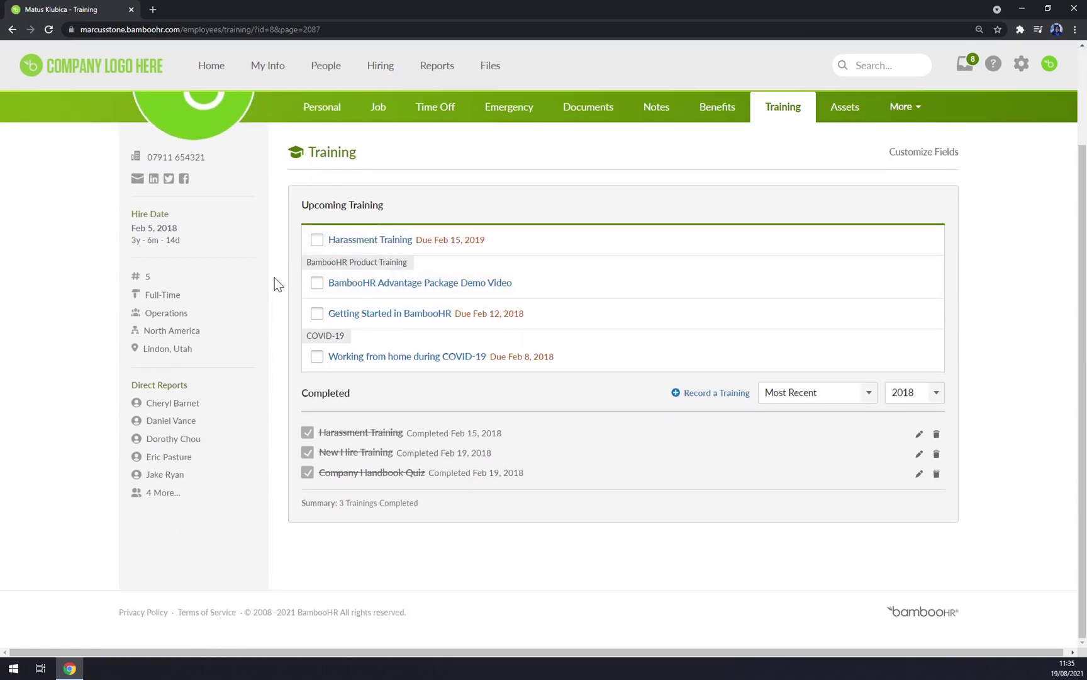
pyautogui.scroll(2, 274, 277)
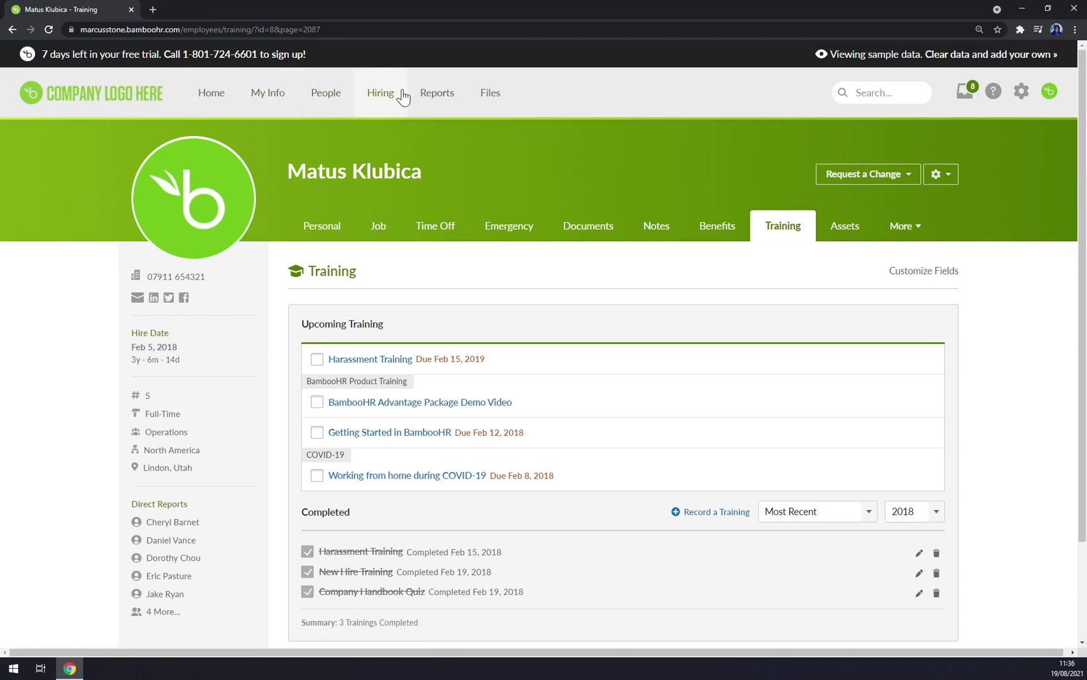
# Go to the Hiring job openings list and start a new job opening, defaulting to Draft
pyautogui.click(433, 96)
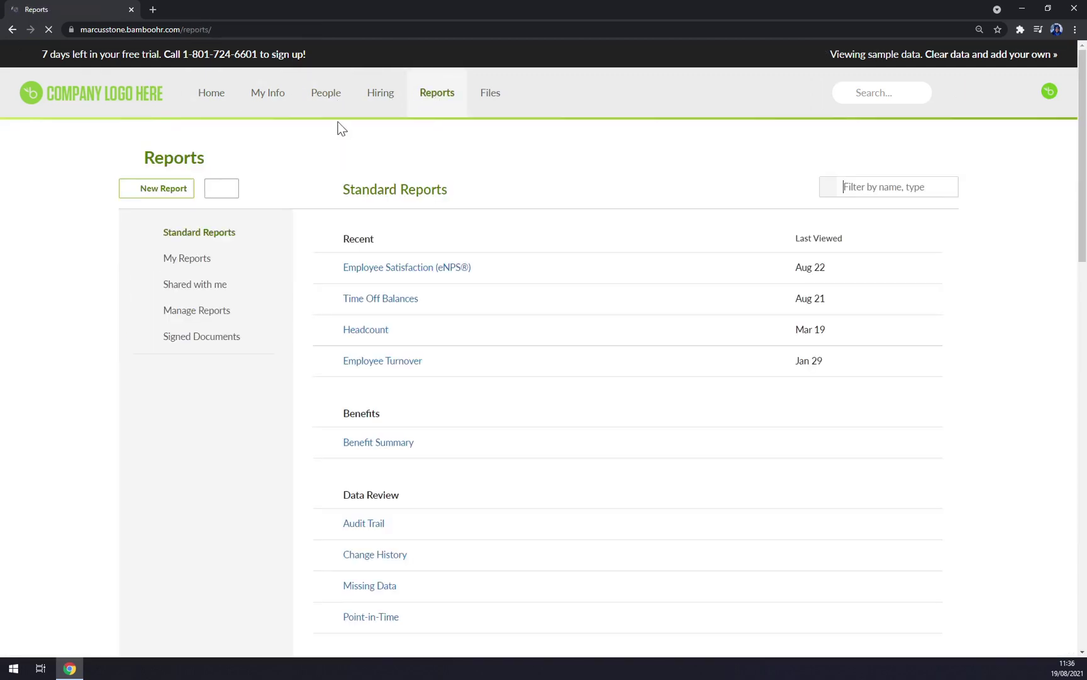
pyautogui.click(390, 102)
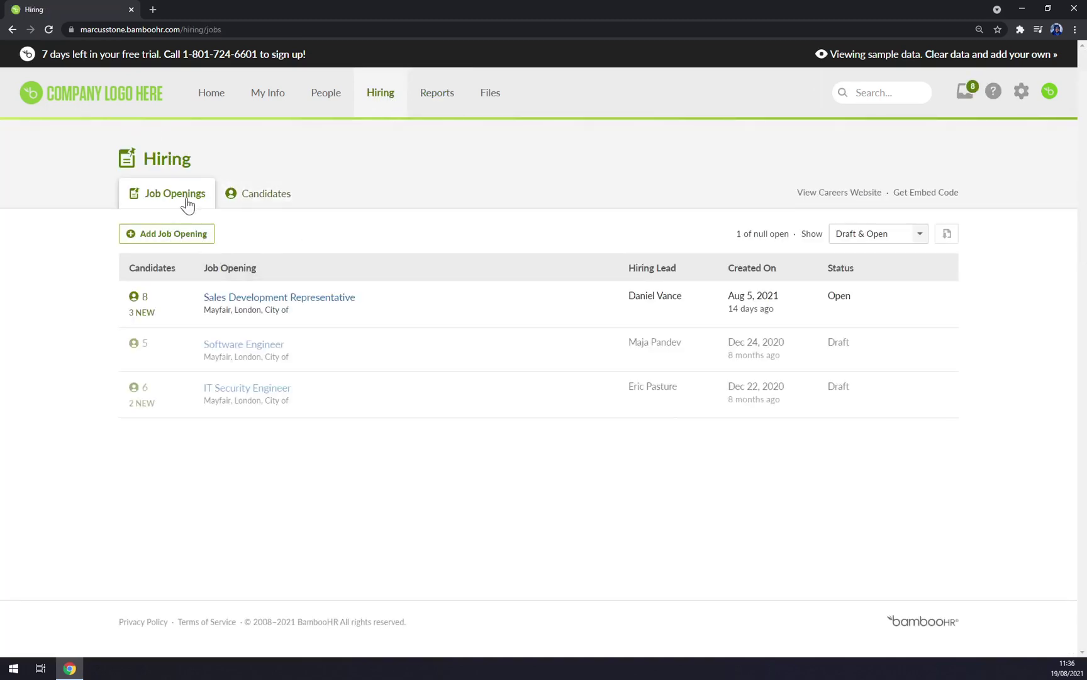
pyautogui.click(189, 248)
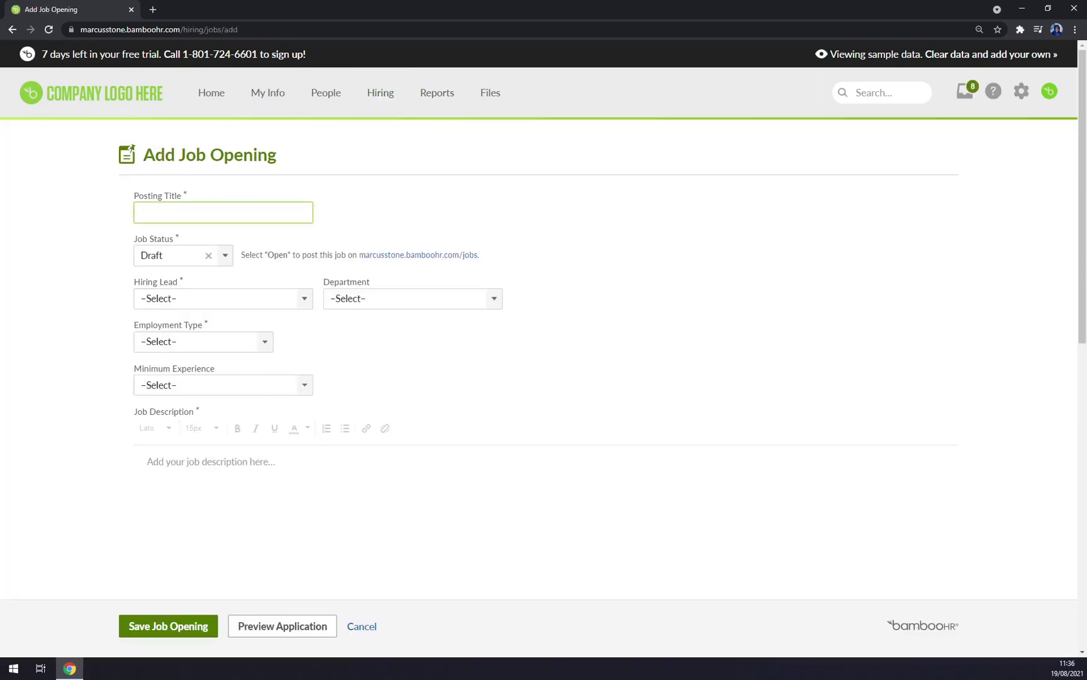
# Name the opening Janitor, set its status to Open, and choose a hiring lead
pyautogui.write('Janitor')
pyautogui.press('Tab')
pyautogui.click(224, 258)
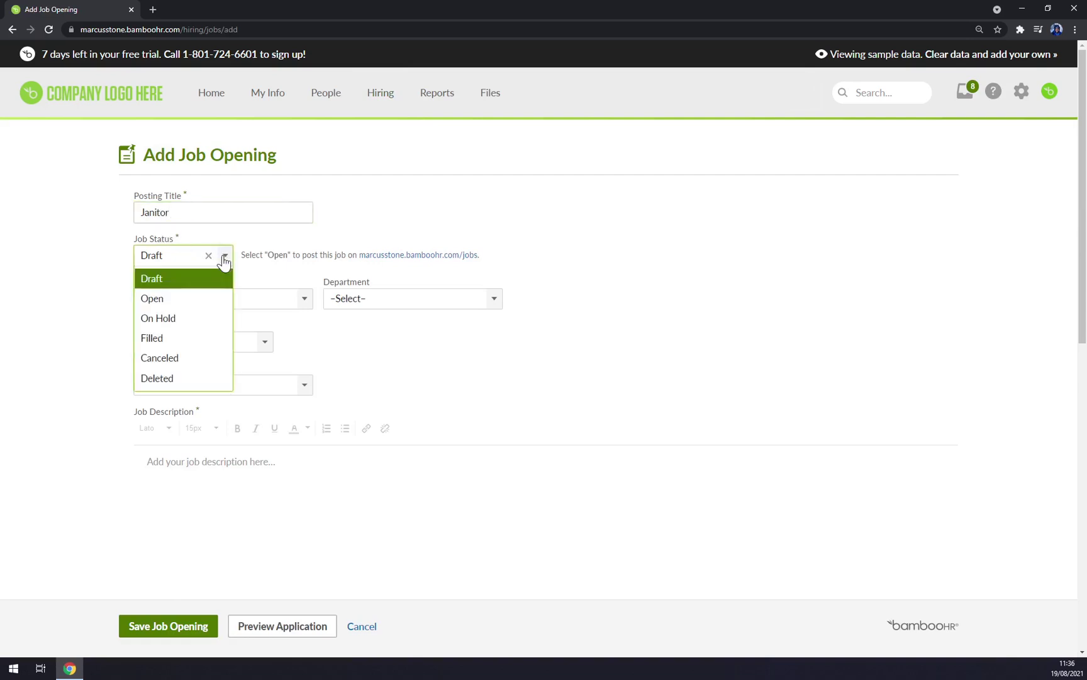
pyautogui.click(200, 300)
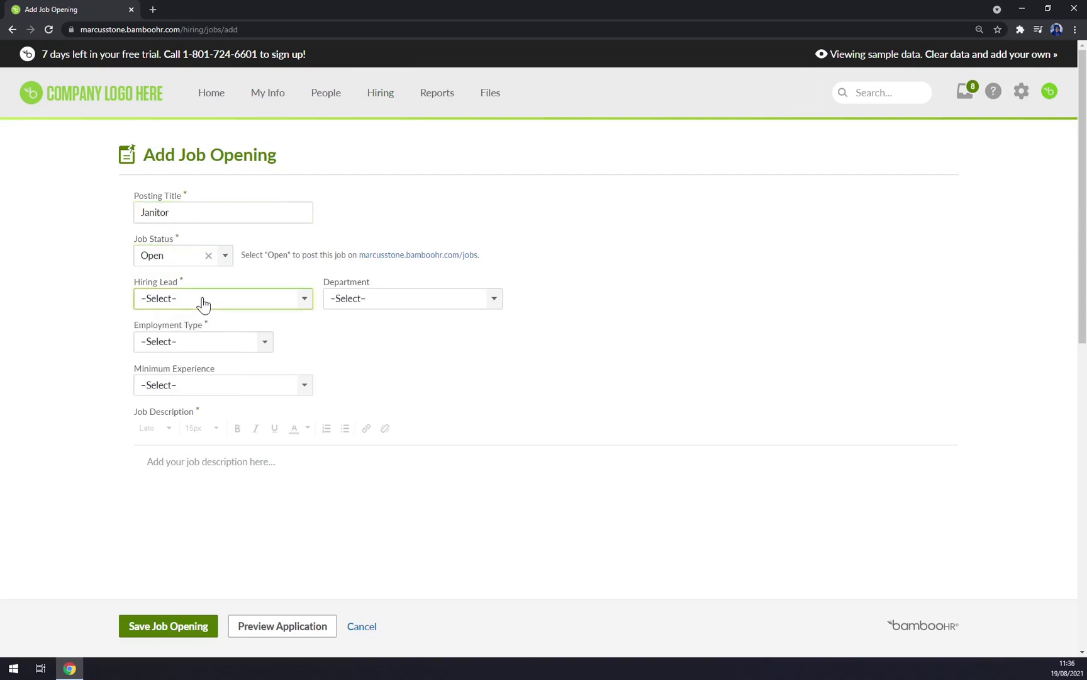
pyautogui.click(204, 303)
pyautogui.scroll(-5, 204, 453)
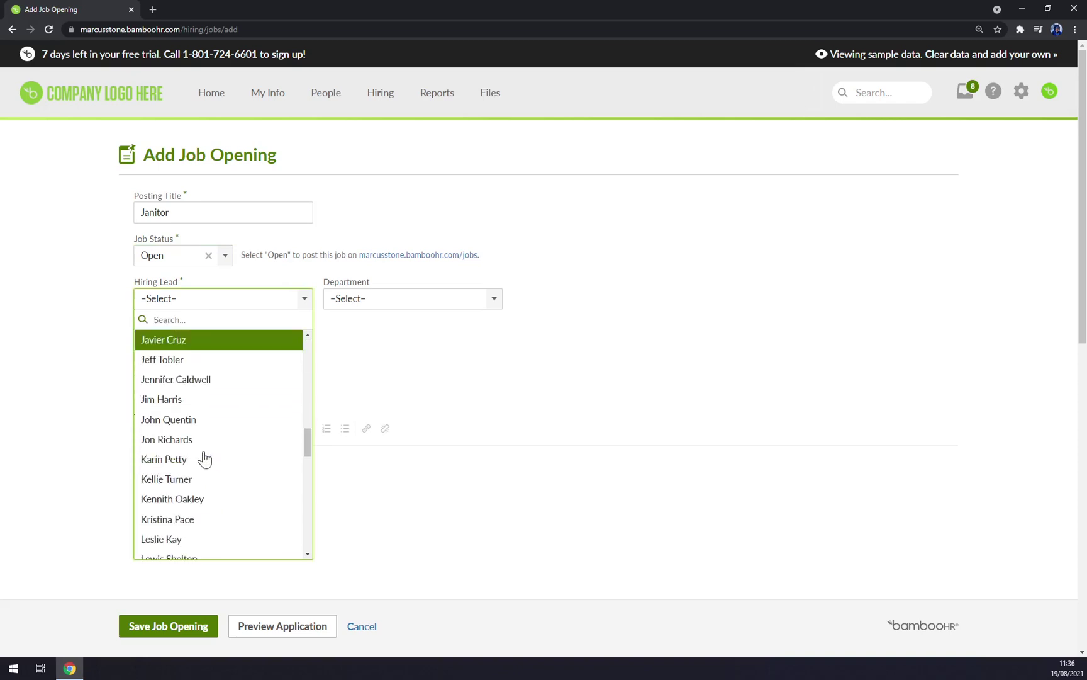
pyautogui.click(189, 439)
# Set department Human Resources, employment type Full-Time and minimum experience Entry-level
pyautogui.click(413, 301)
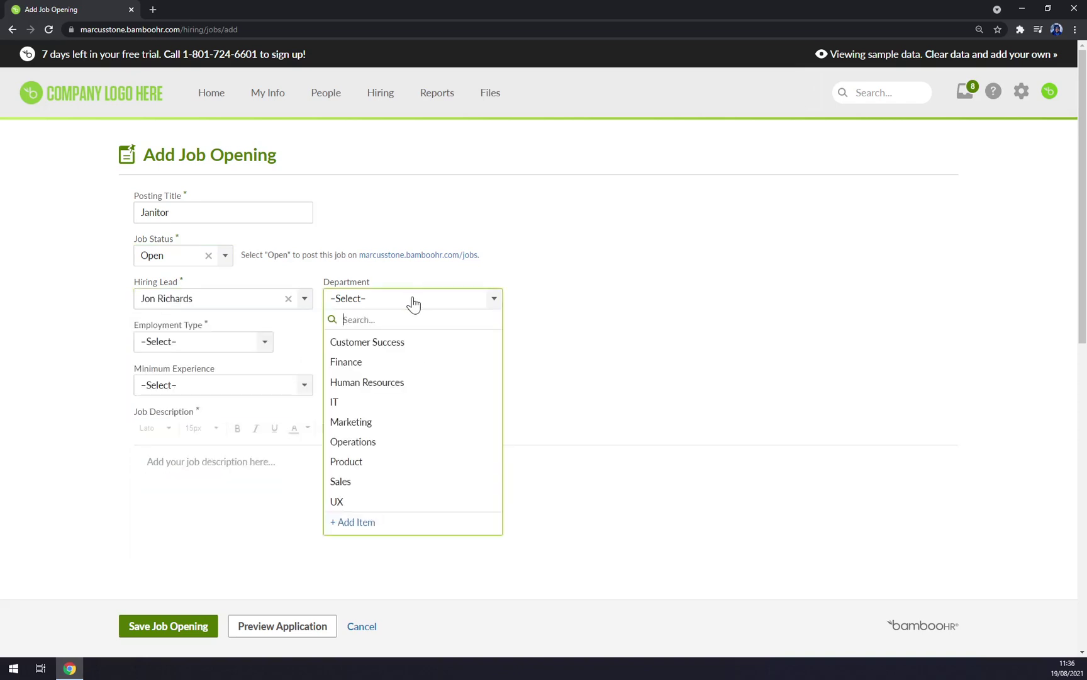
pyautogui.scroll(-1, 401, 373)
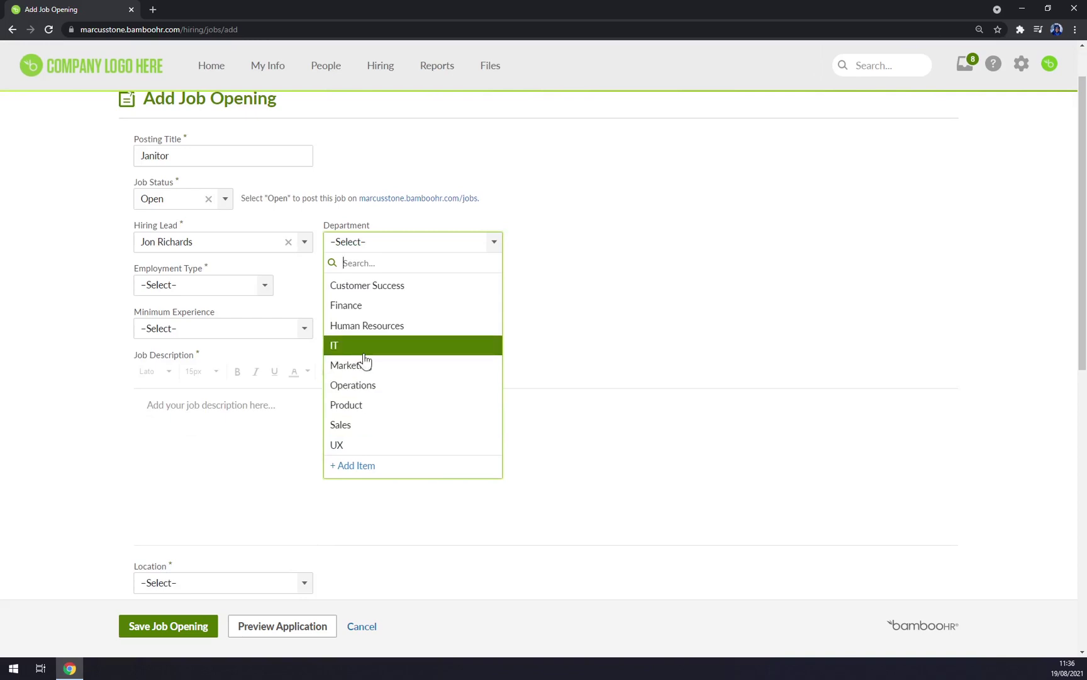
pyautogui.click(375, 338)
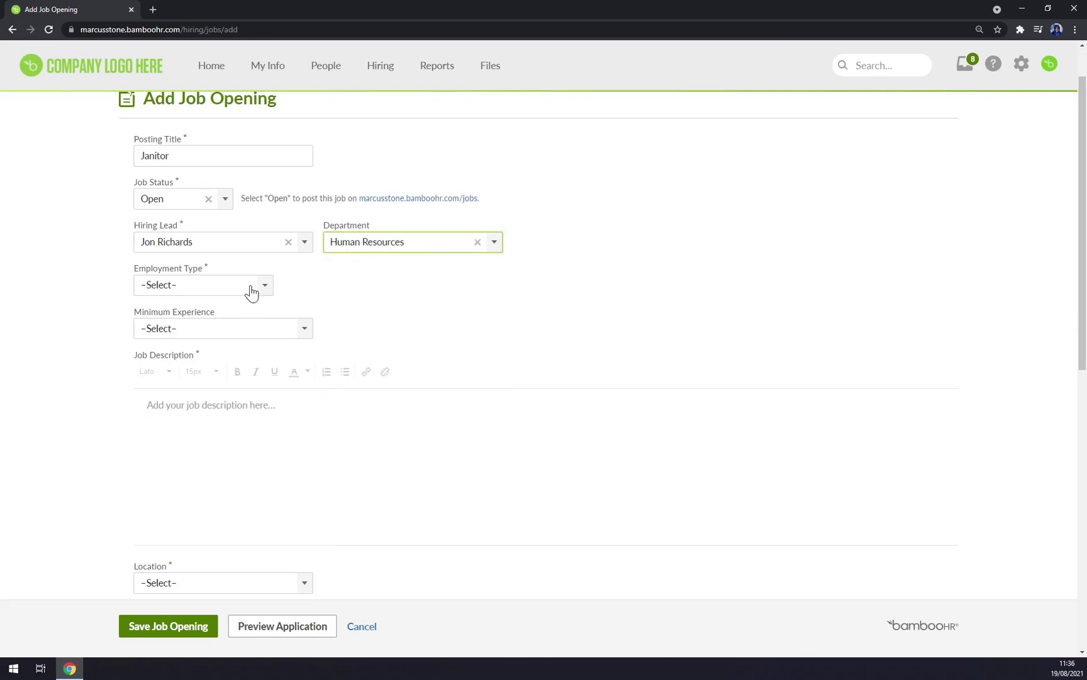
pyautogui.scroll(1, 396, 335)
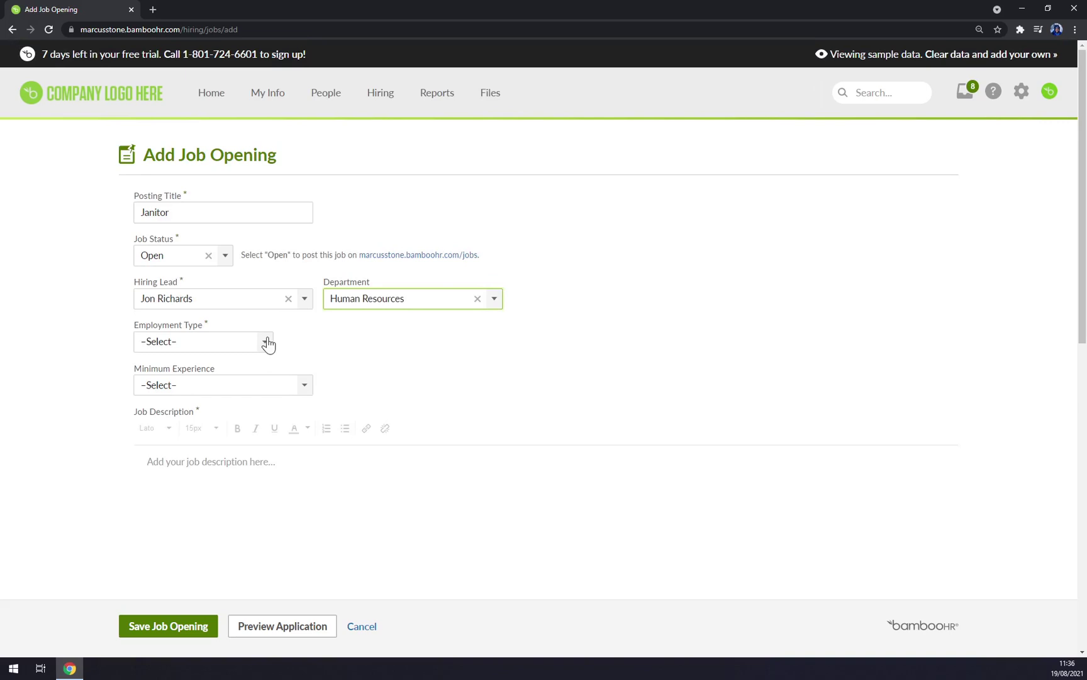
pyautogui.click(267, 342)
pyautogui.click(214, 385)
pyautogui.click(227, 387)
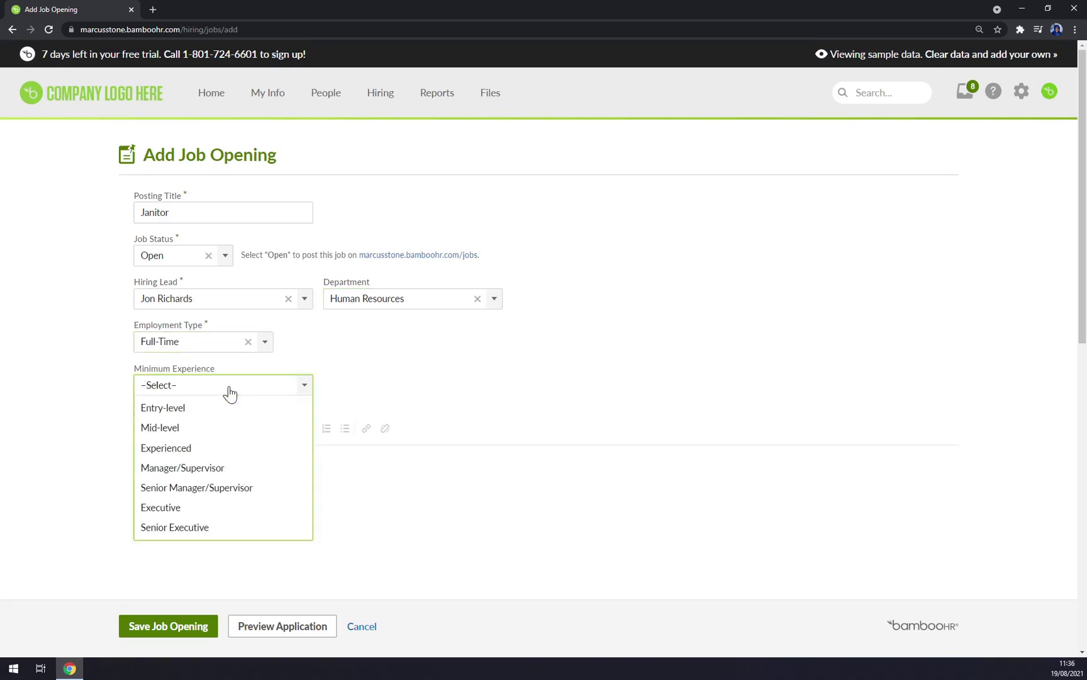
pyautogui.click(200, 411)
# Set the job location to London, UK and the compensation to 20
pyautogui.scroll(-5, 198, 419)
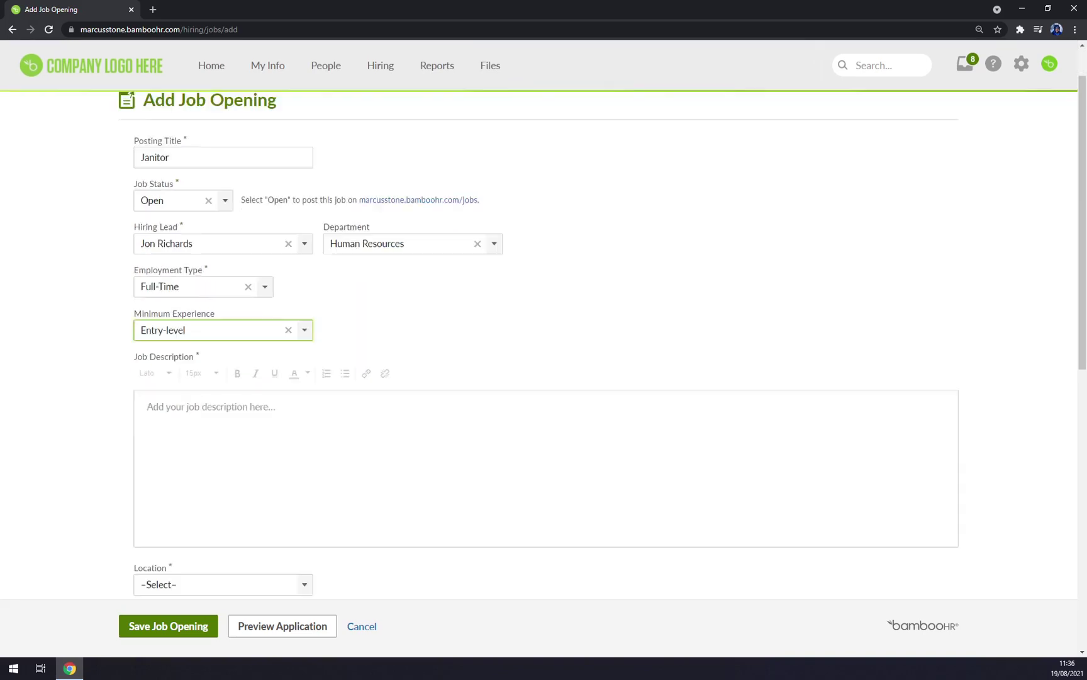
pyautogui.click(225, 301)
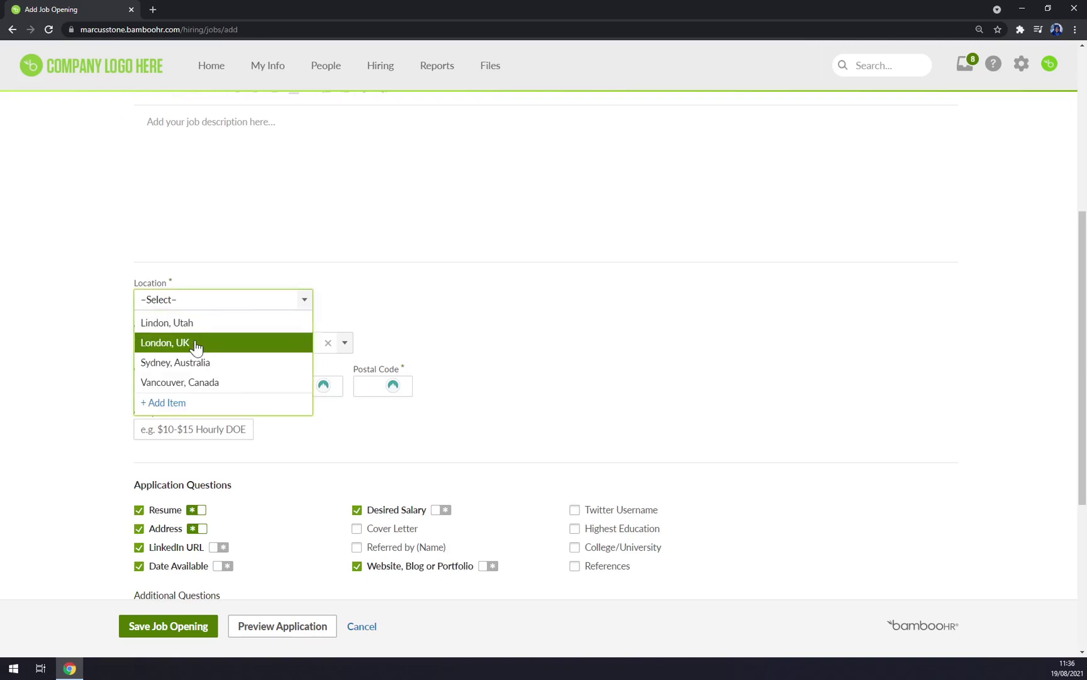
pyautogui.click(86, 329)
pyautogui.click(190, 301)
pyautogui.click(182, 344)
pyautogui.scroll(-5, 179, 352)
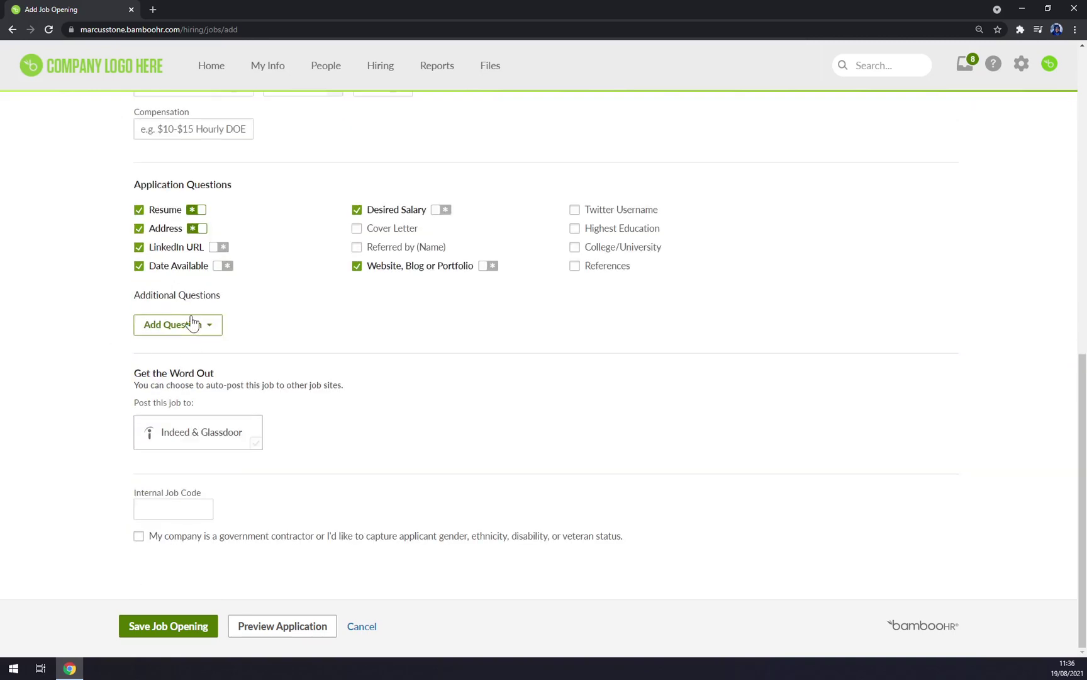
pyautogui.scroll(2, 186, 312)
pyautogui.click(193, 243)
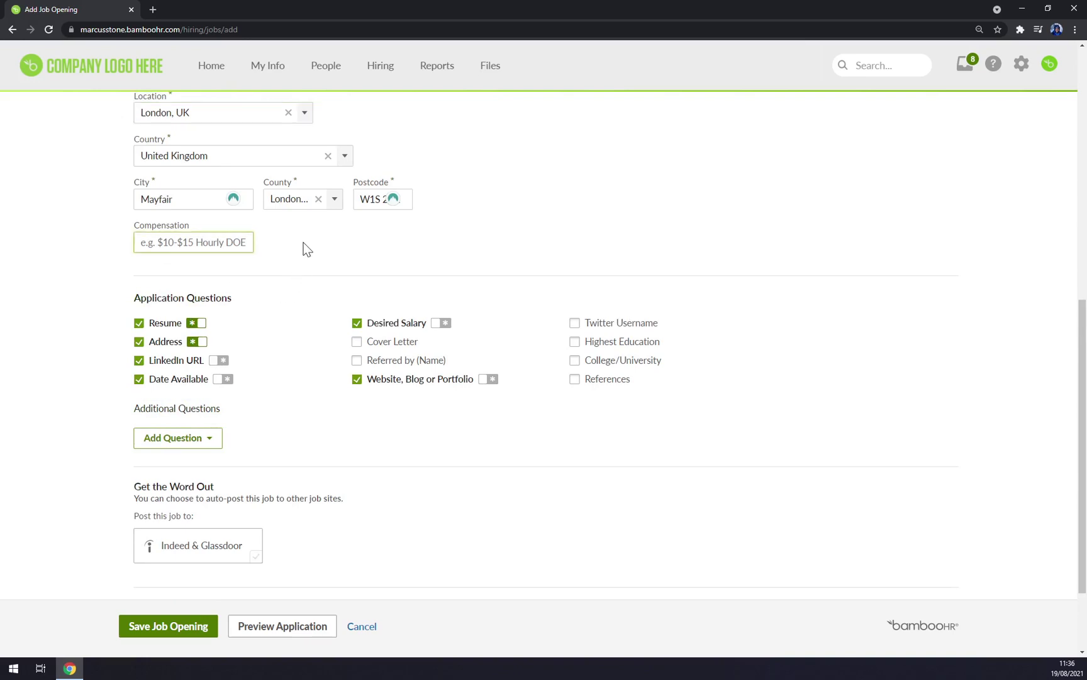
pyautogui.write('20')
pyautogui.click(284, 246)
pyautogui.scroll(-3, 265, 245)
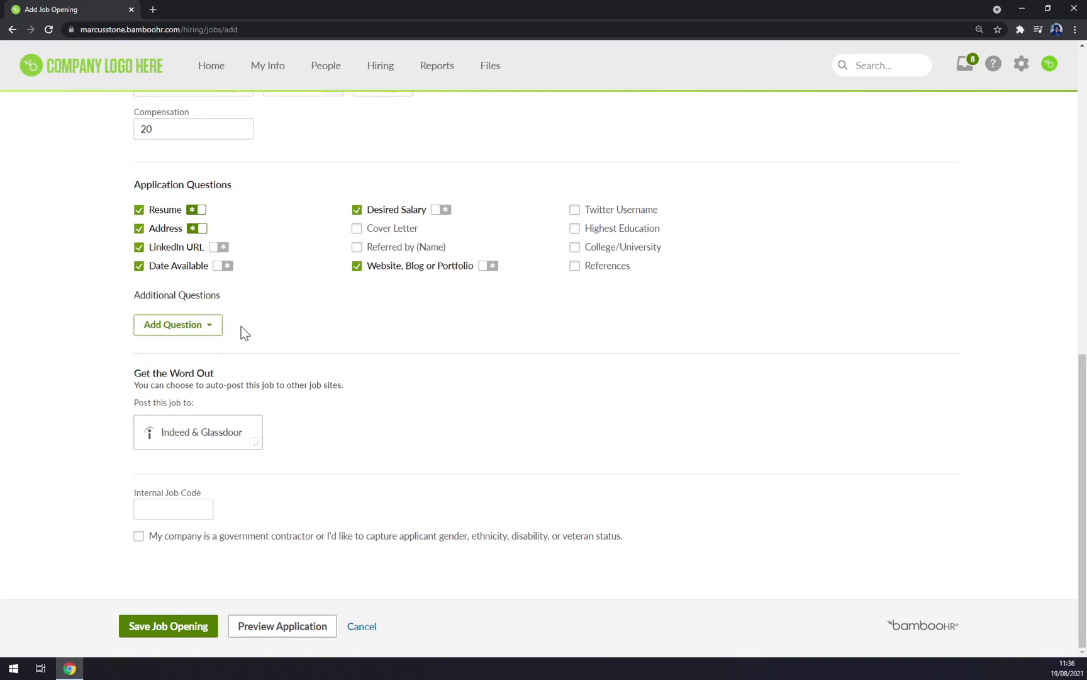
# Add the missing job description 'Just clean' and save the Janitor opening
pyautogui.click(178, 640)
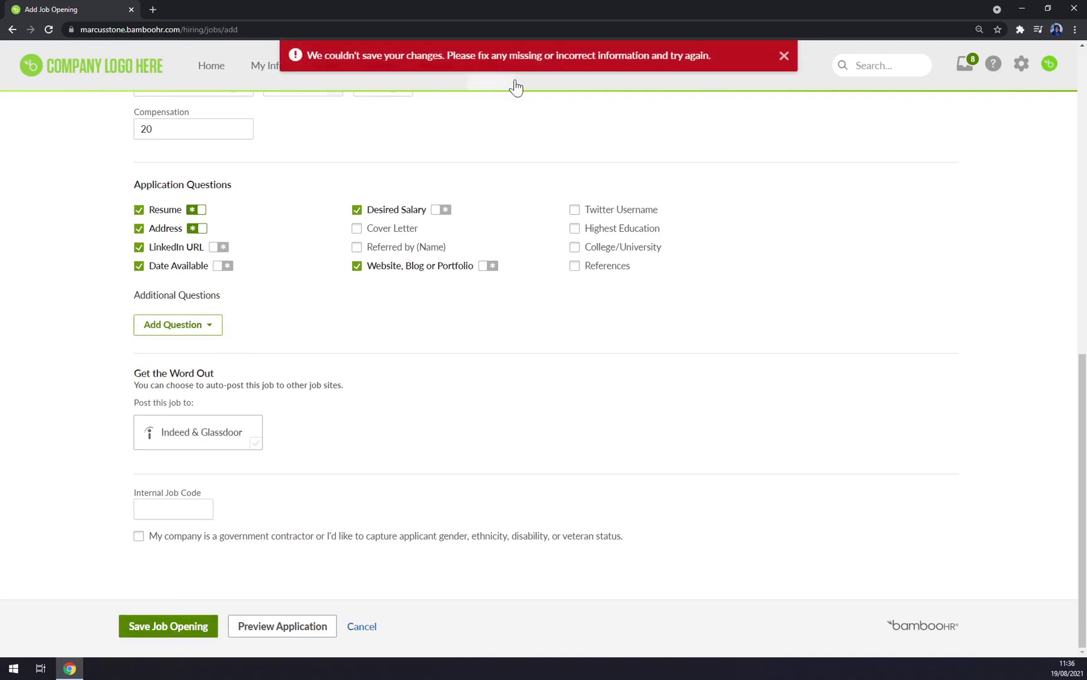
pyautogui.scroll(4, 544, 349)
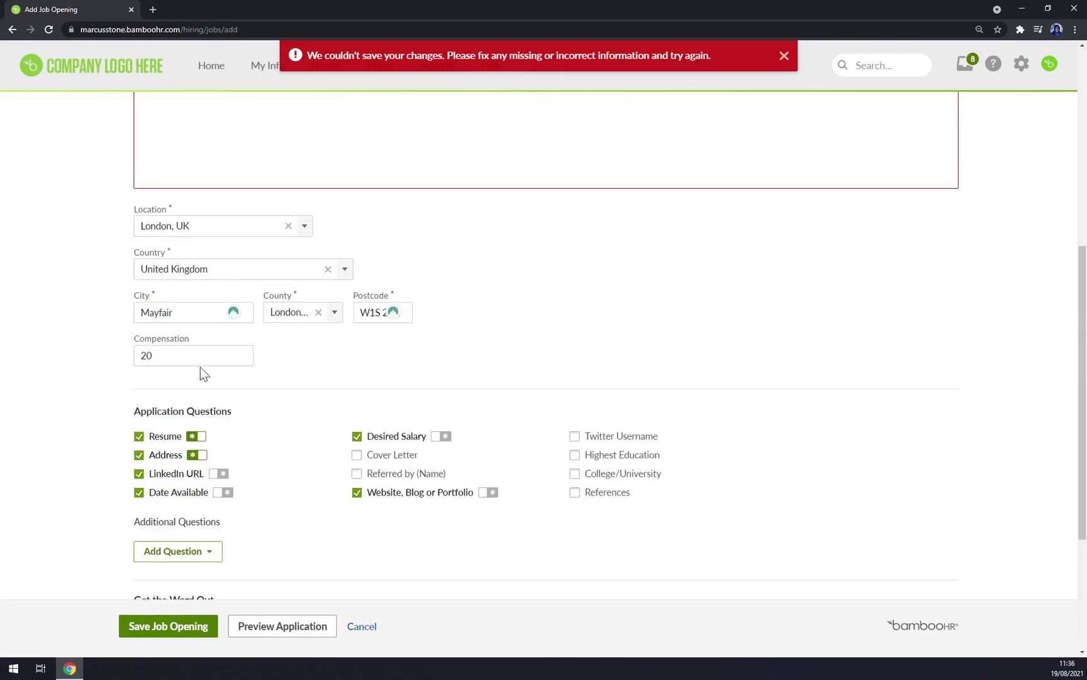
pyautogui.scroll(8, 203, 373)
pyautogui.click(149, 461)
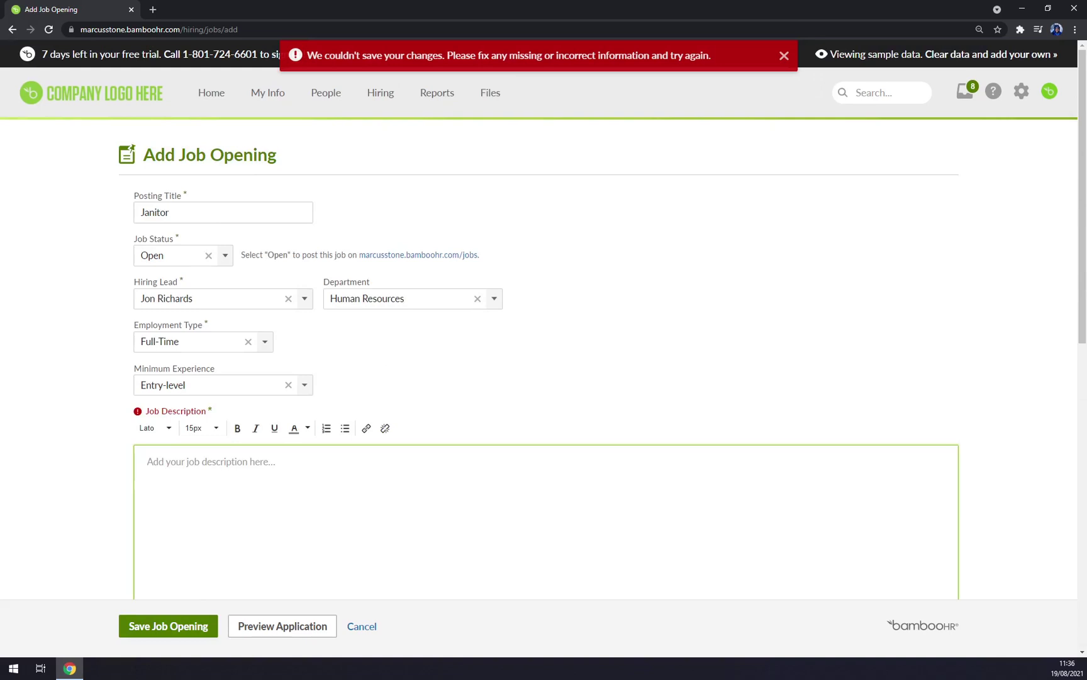
pyautogui.write('Just clean')
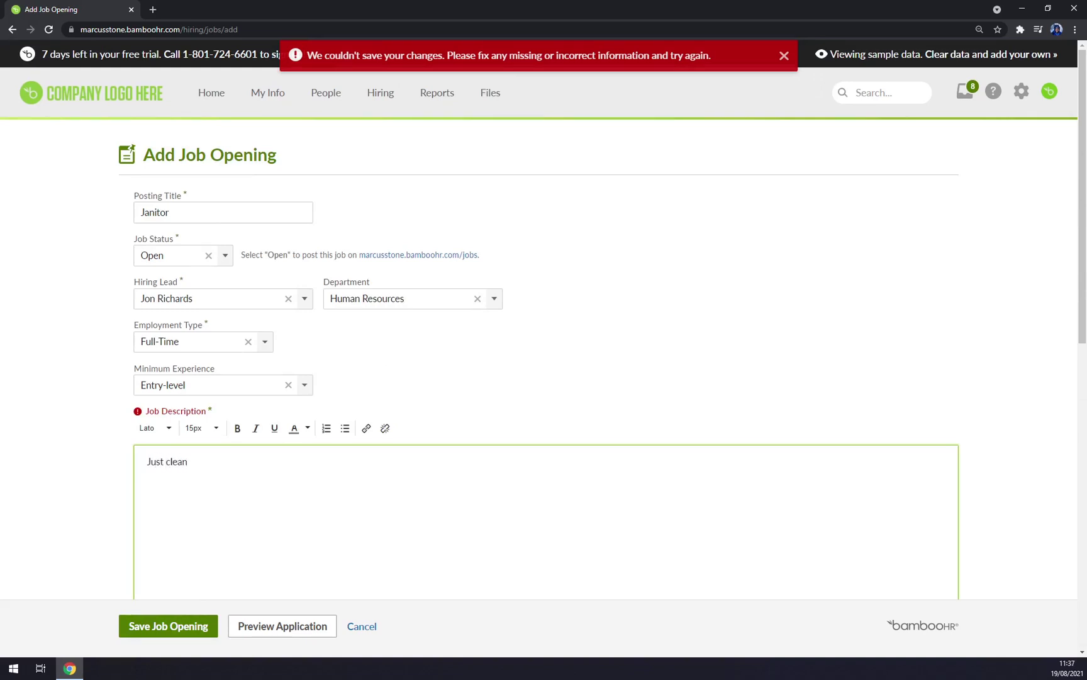
pyautogui.scroll(-10, 189, 648)
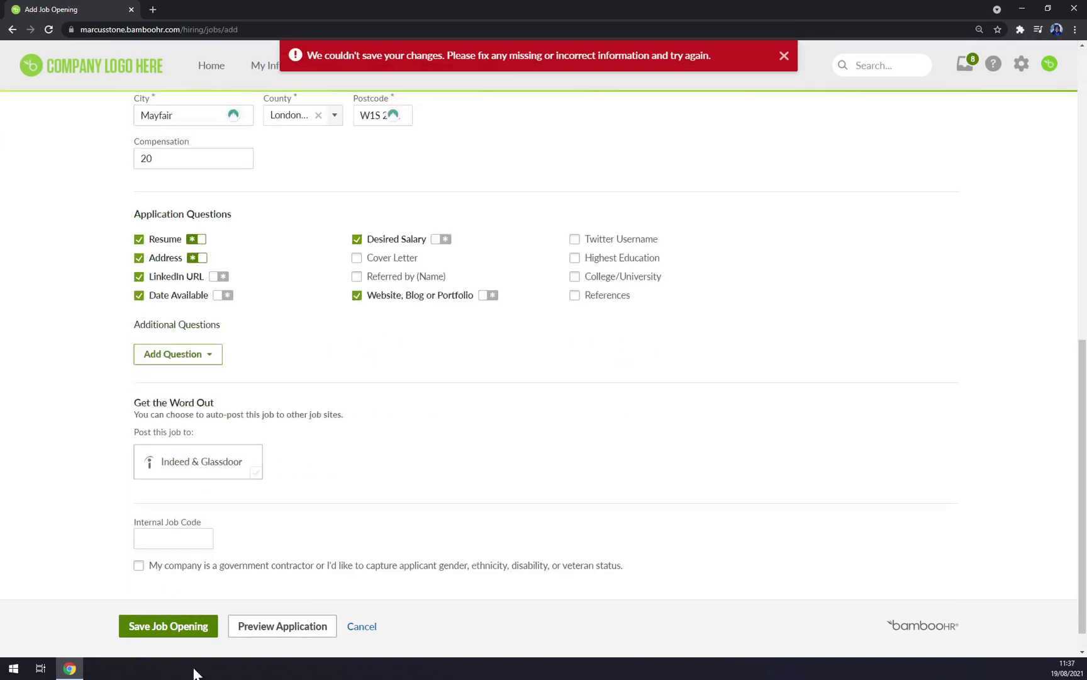
pyautogui.click(180, 629)
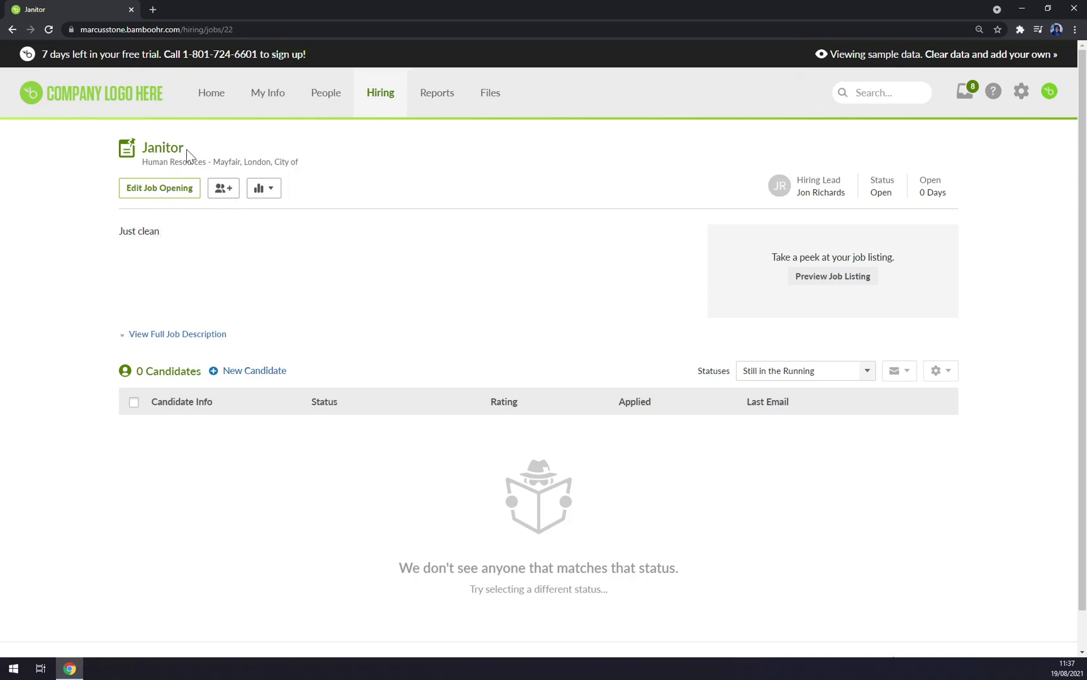
# Open a candidate's résumé from the Candidates list, then return to the candidates list
pyautogui.click(392, 108)
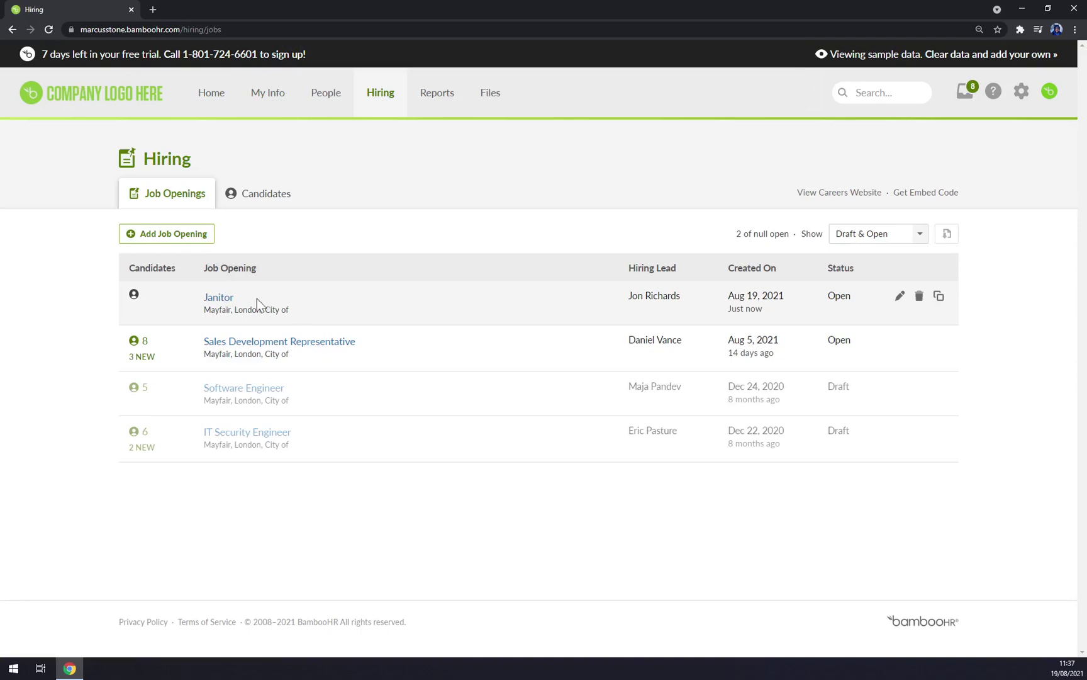
pyautogui.click(274, 197)
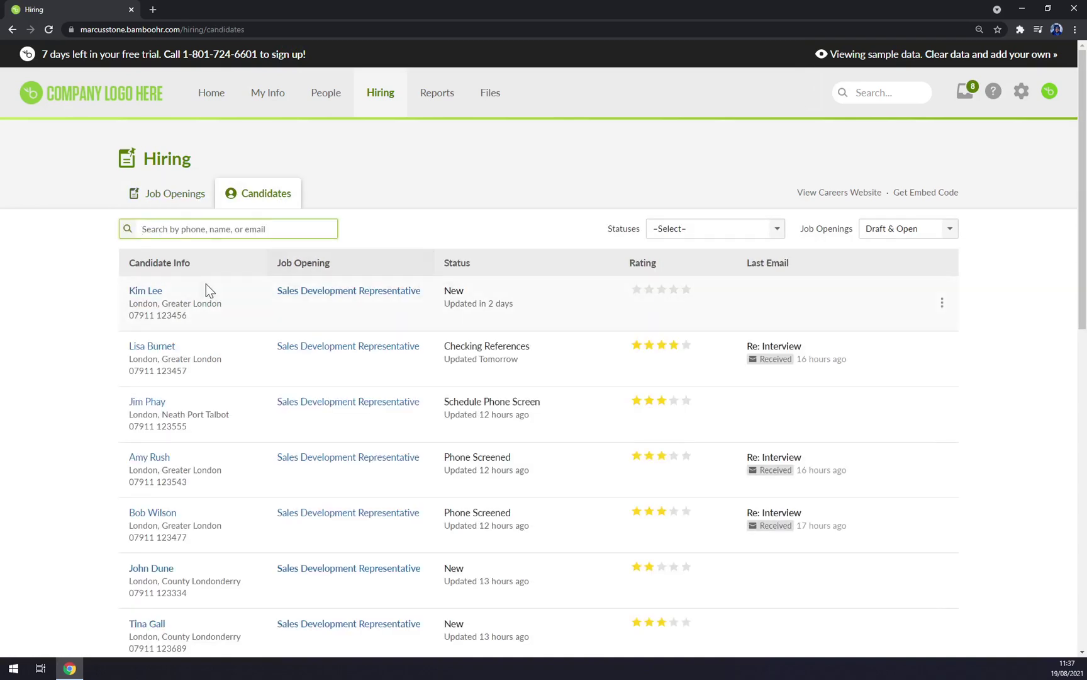
pyautogui.click(153, 348)
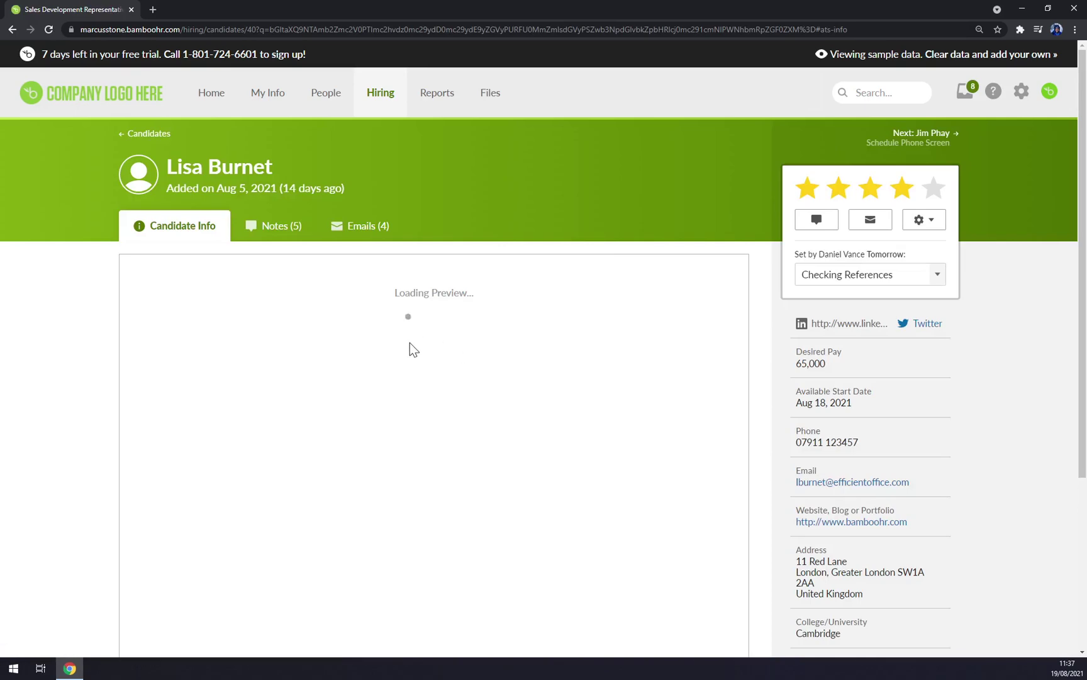
pyautogui.scroll(-10, 385, 314)
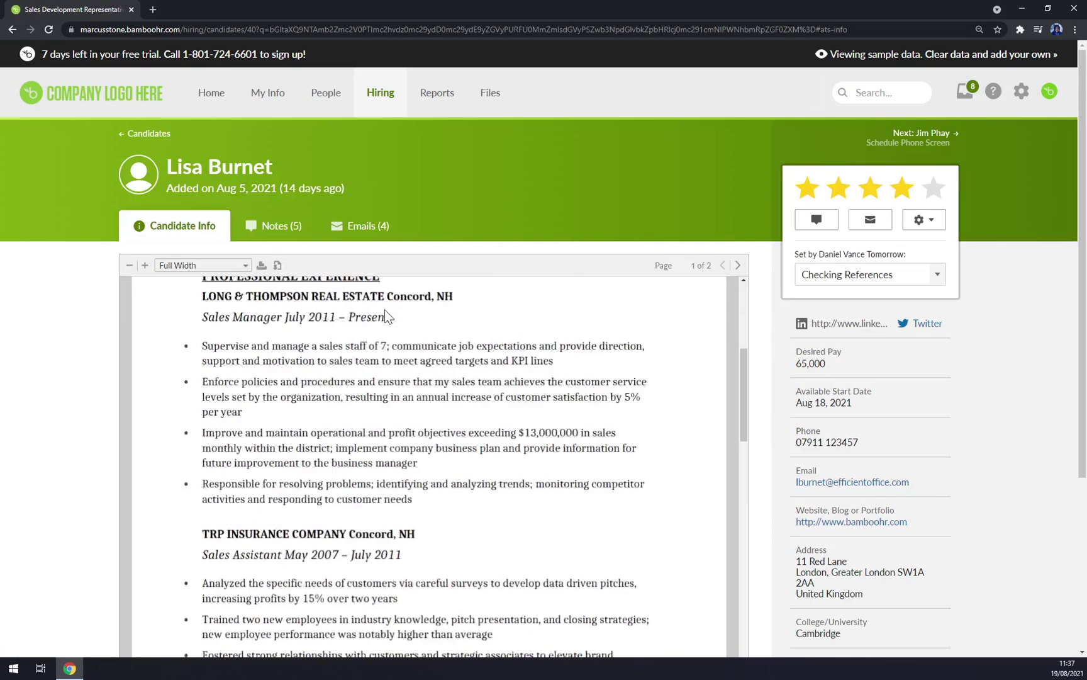
pyautogui.scroll(-6, 387, 318)
pyautogui.scroll(5, 393, 340)
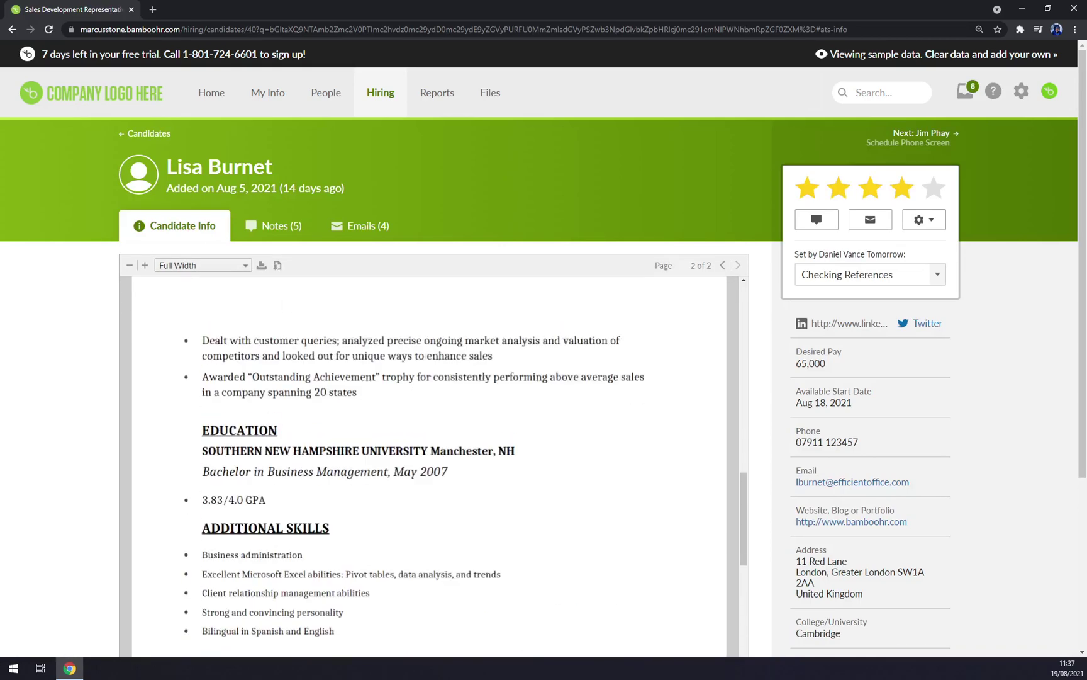
pyautogui.click(12, 30)
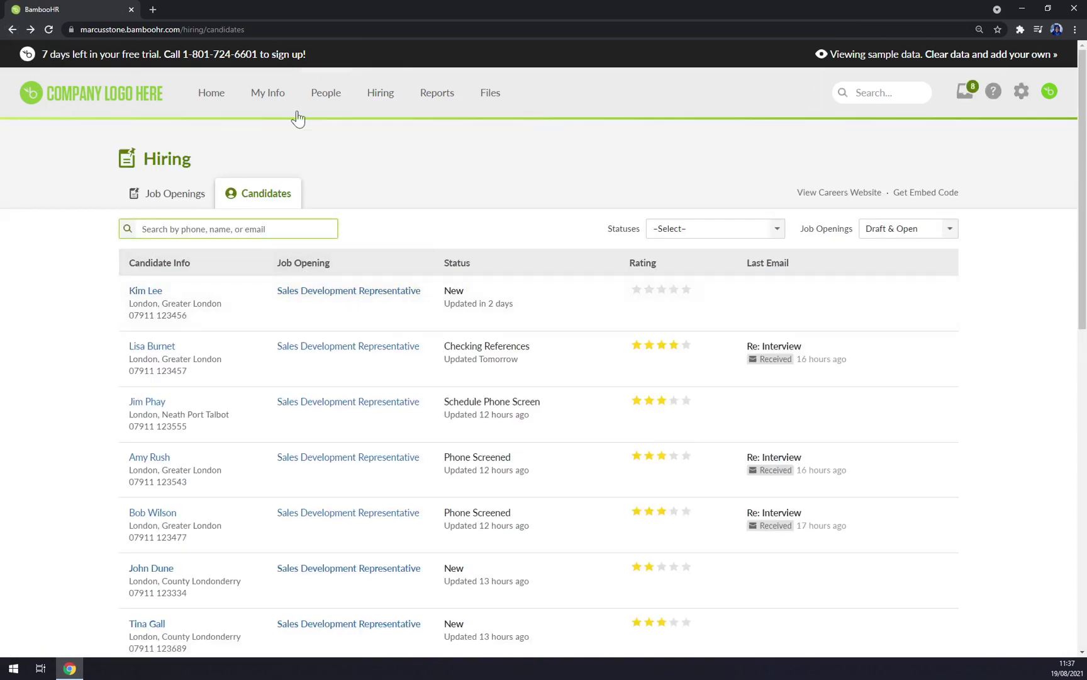
# Open the People Directory and scroll through its list of 85 employees
pyautogui.click(326, 106)
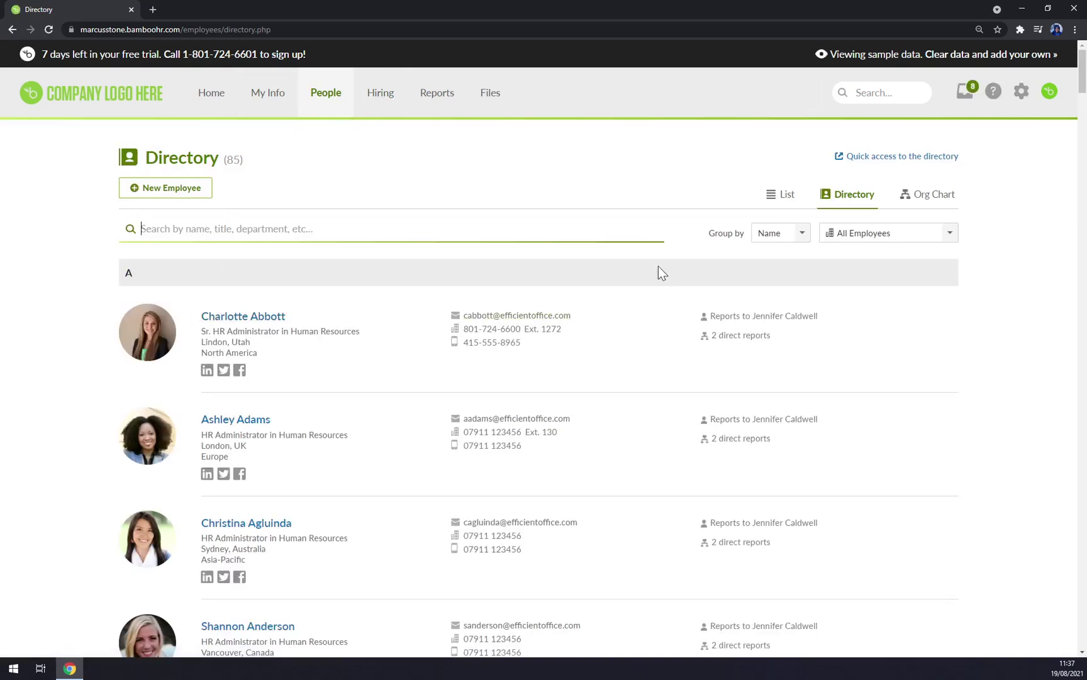
pyautogui.scroll(-5, 532, 311)
pyautogui.scroll(5, 532, 311)
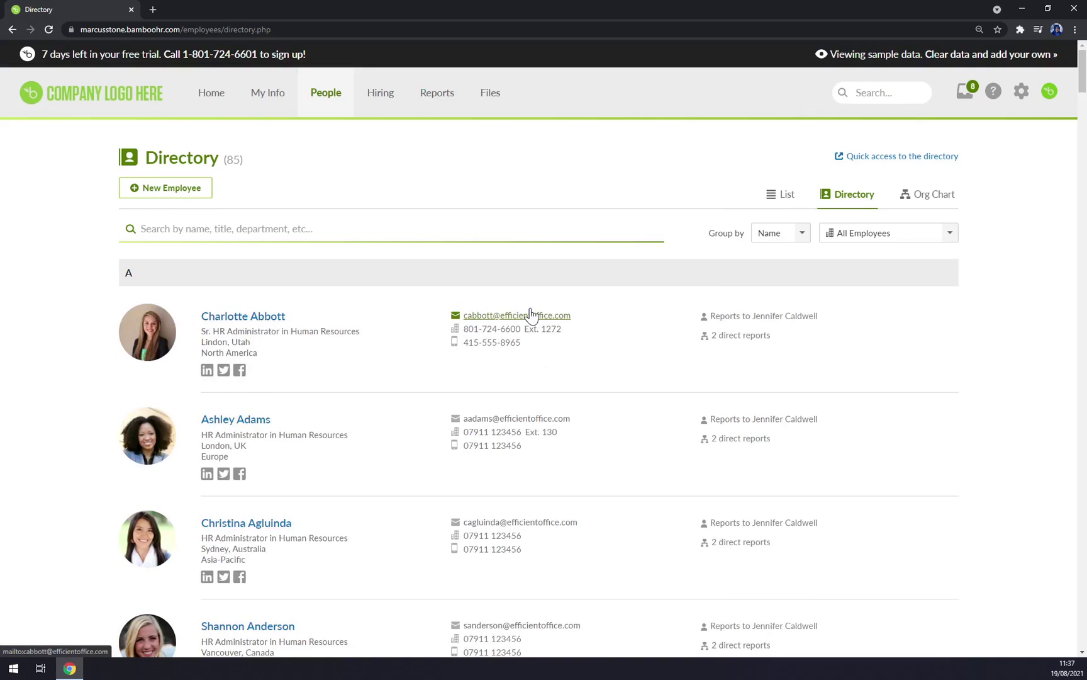
pyautogui.click(502, 189)
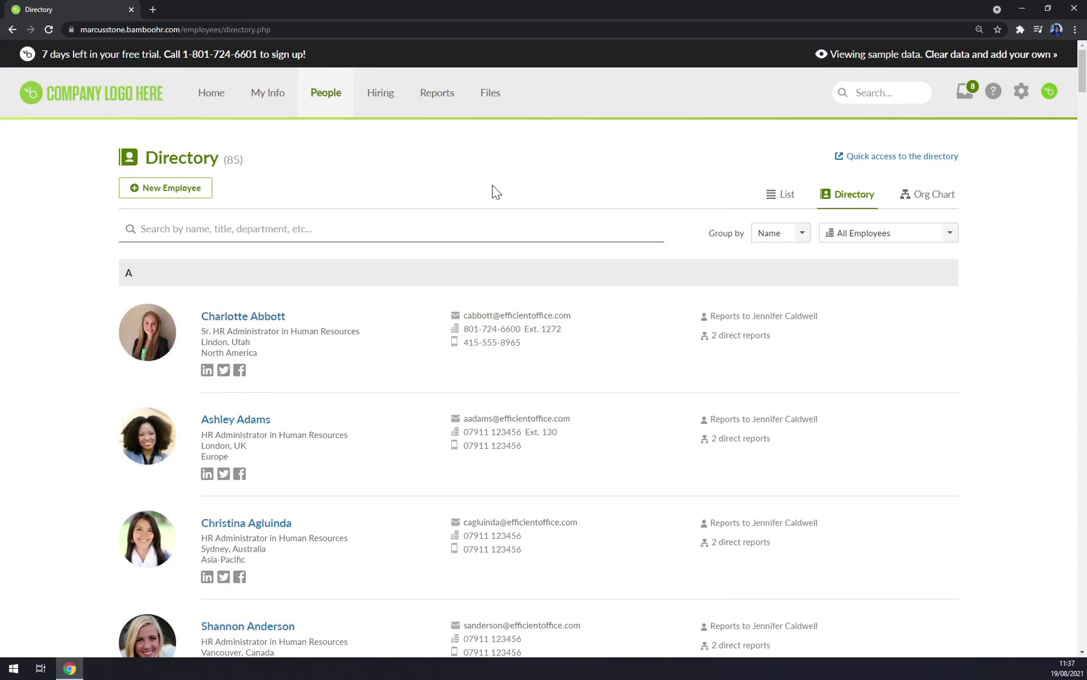
# Start a new employee with employee number 888, first name John, last name Whatever
pyautogui.click(171, 189)
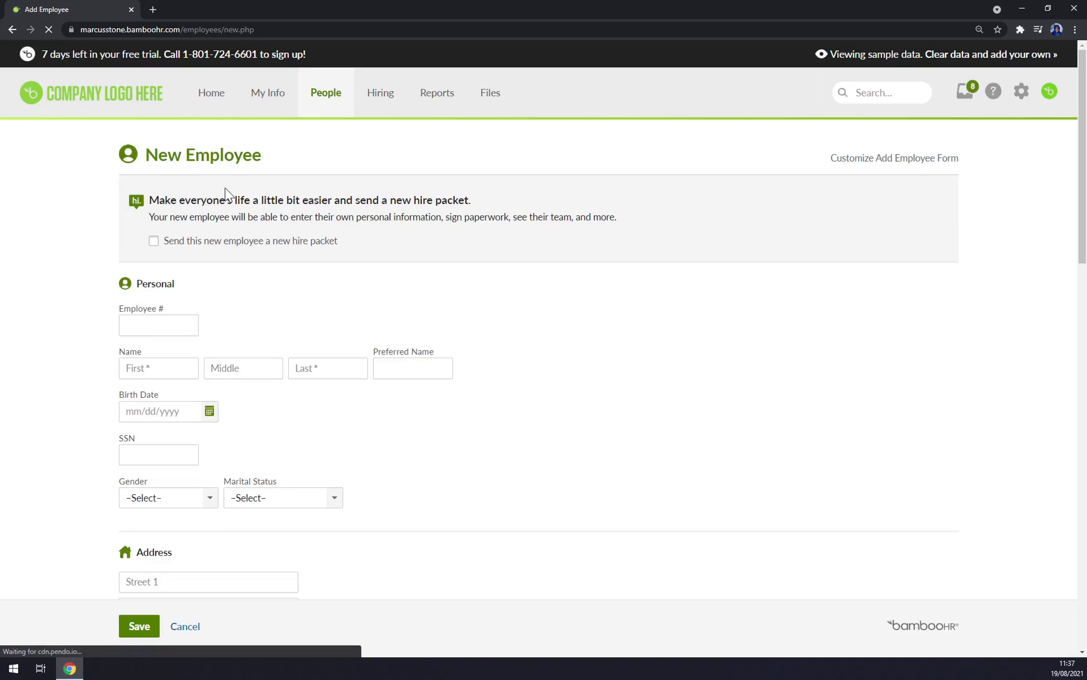
pyautogui.click(158, 316)
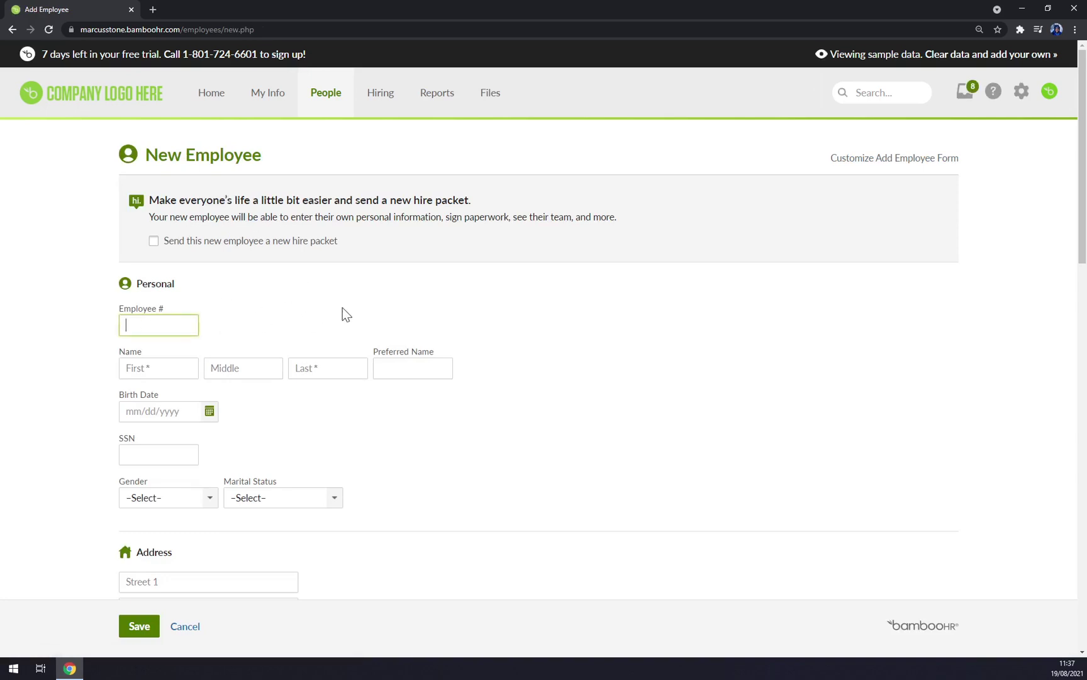
pyautogui.write('86')
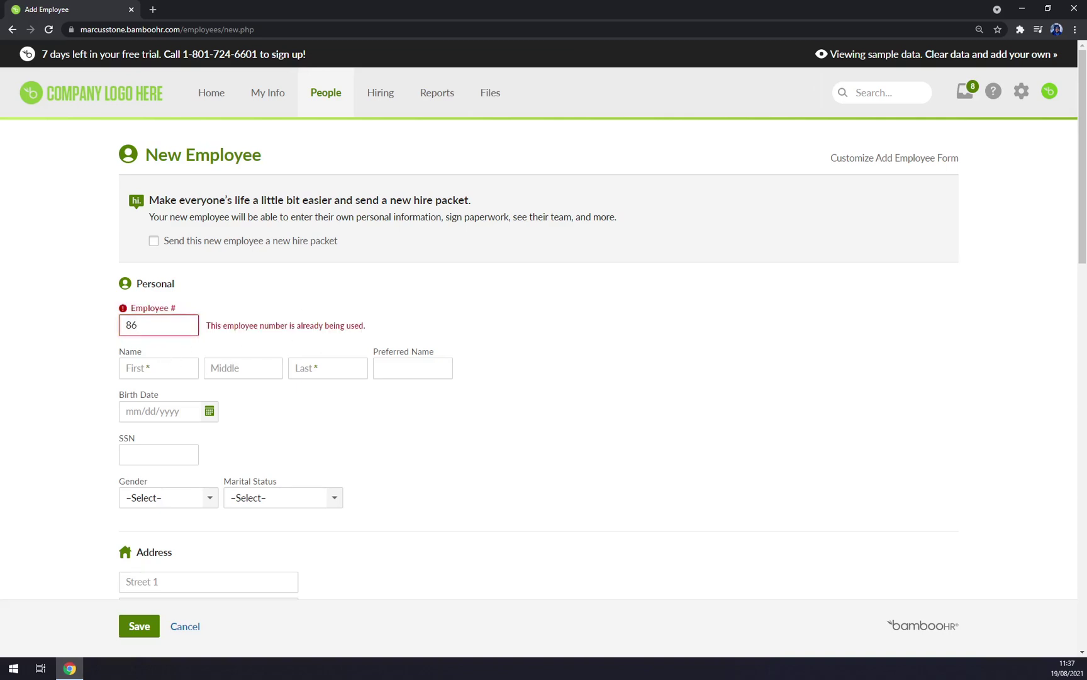
pyautogui.press('BackSpace')
pyautogui.write('7')
pyautogui.press('BackSpace')
pyautogui.press('BackSpace')
pyautogui.write('888')
pyautogui.press('Tab')
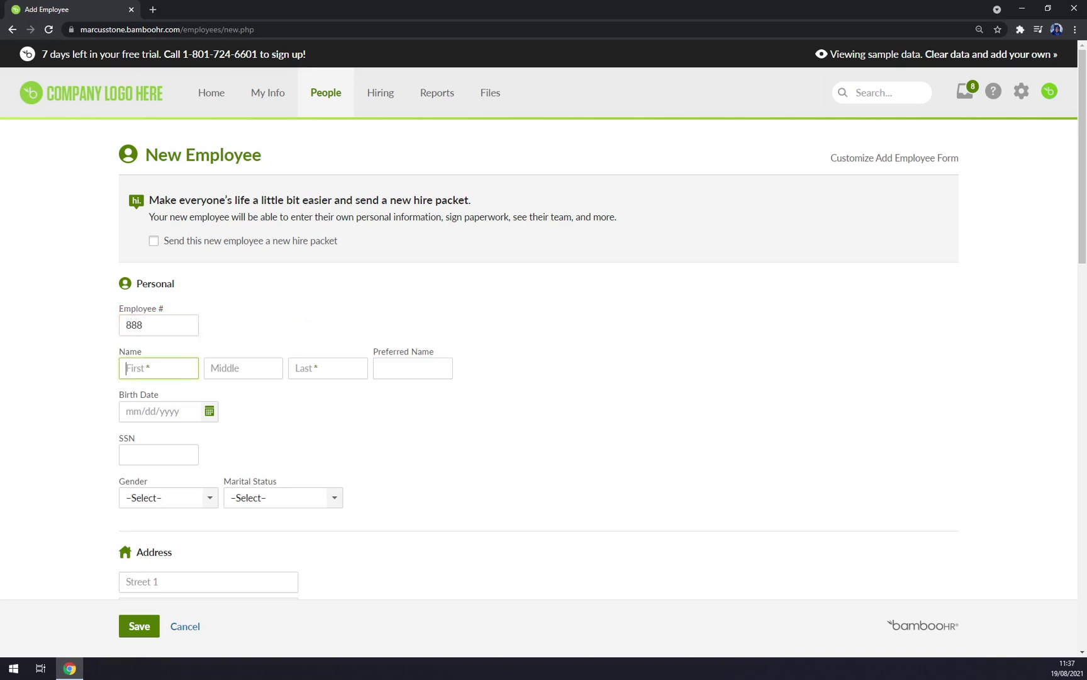
pyautogui.write('John')
pyautogui.press('Tab')
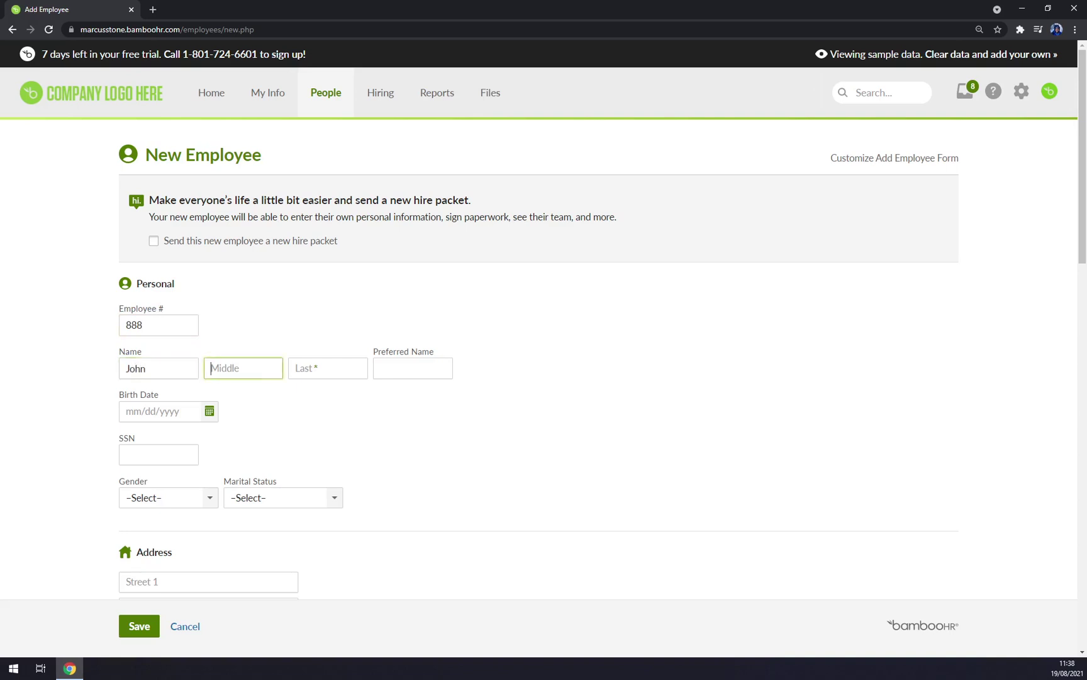
pyautogui.press('Tab')
pyautogui.write('Wha')
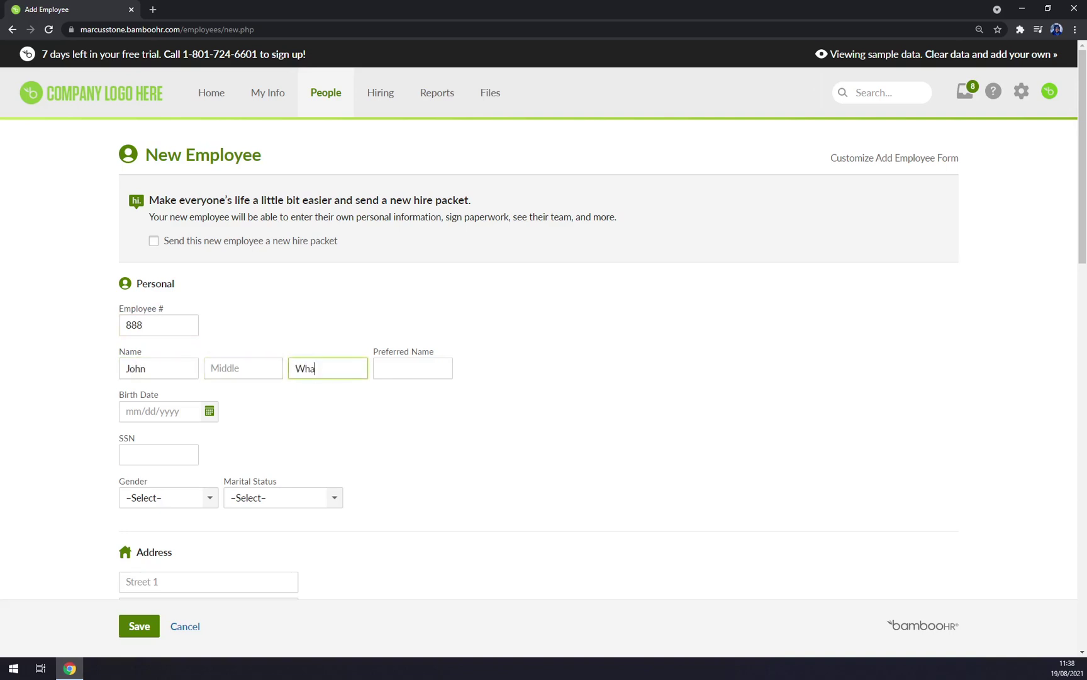
pyautogui.write('tever')
# Set the birth date to 08/08/1988 and leave self-service access at No Access
pyautogui.click(209, 411)
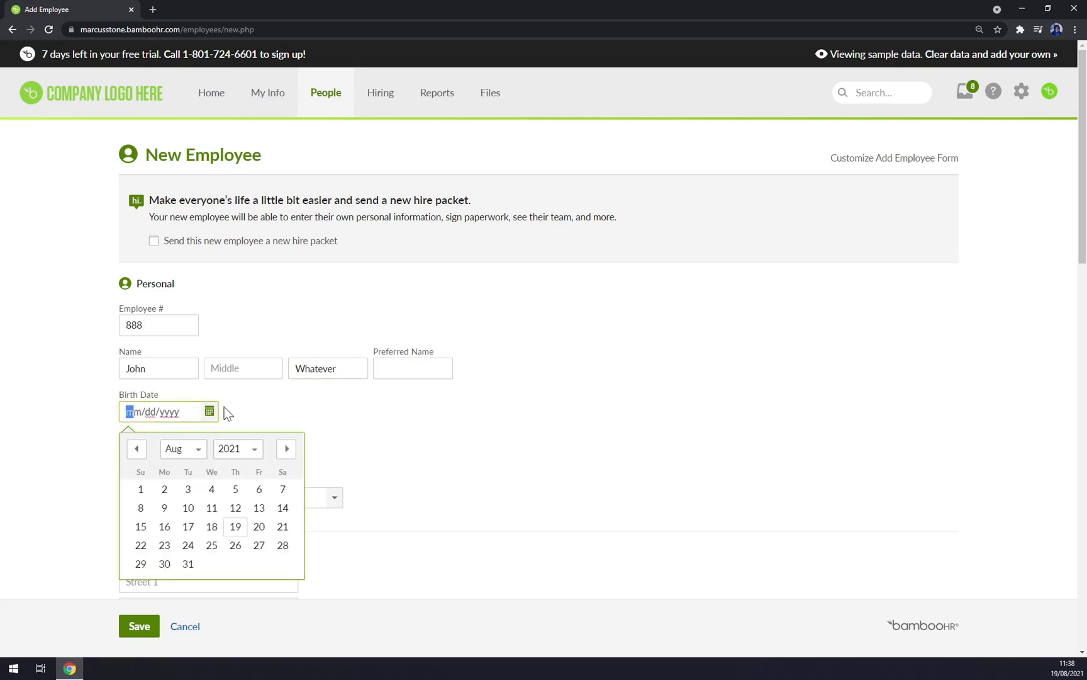
pyautogui.click(246, 449)
pyautogui.scroll(-7, 238, 583)
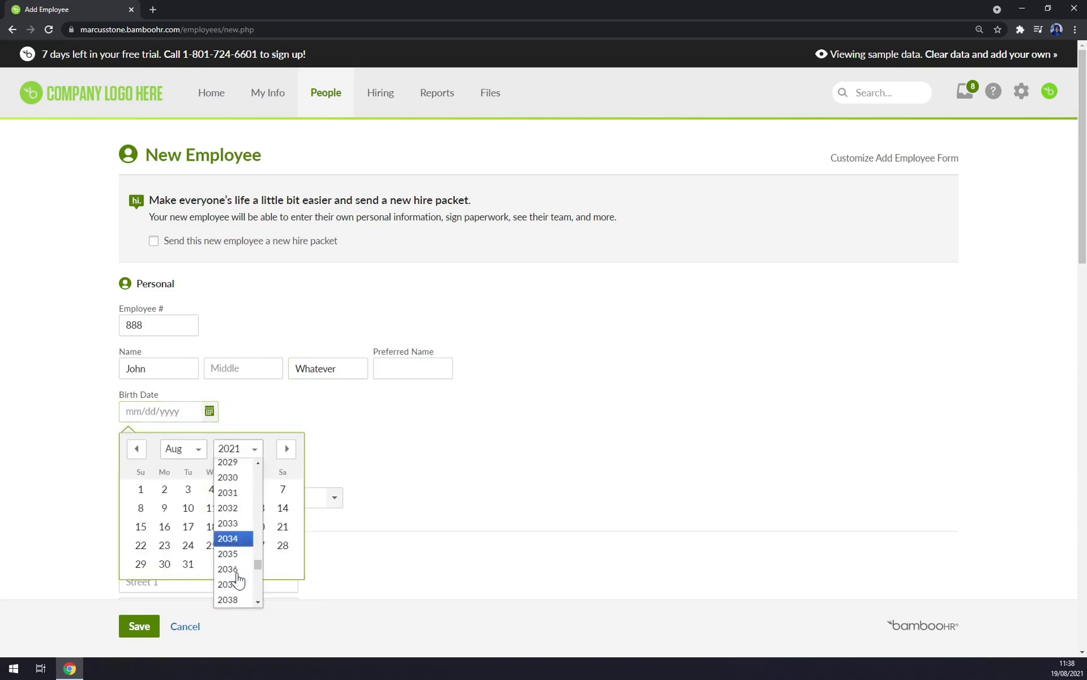
pyautogui.scroll(16, 236, 567)
pyautogui.click(234, 511)
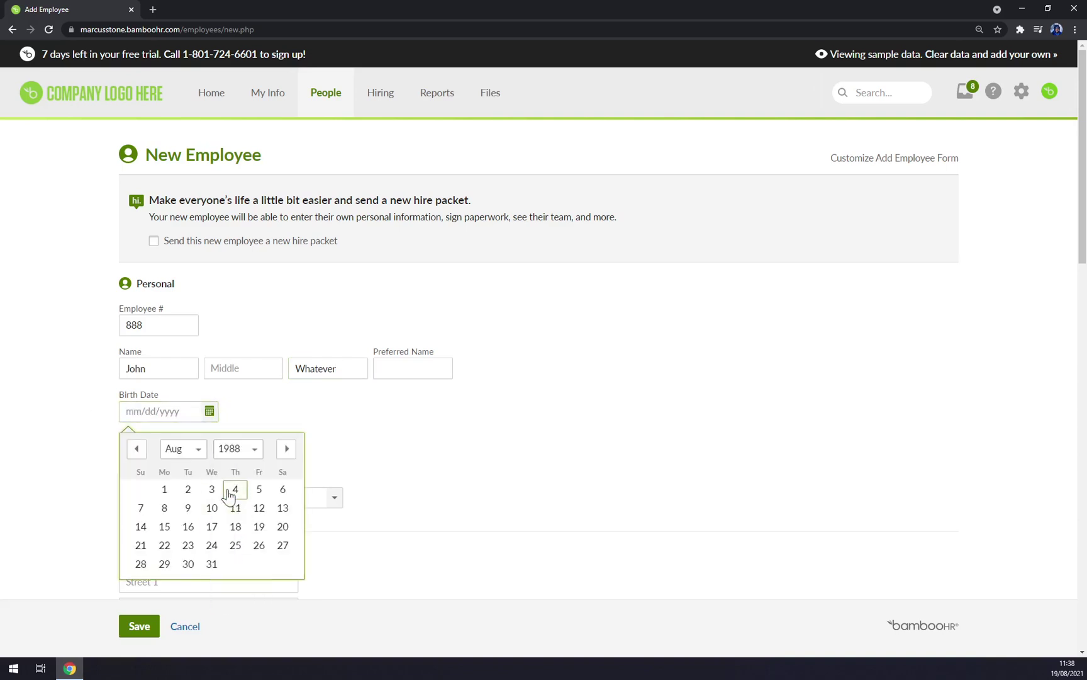
pyautogui.click(173, 510)
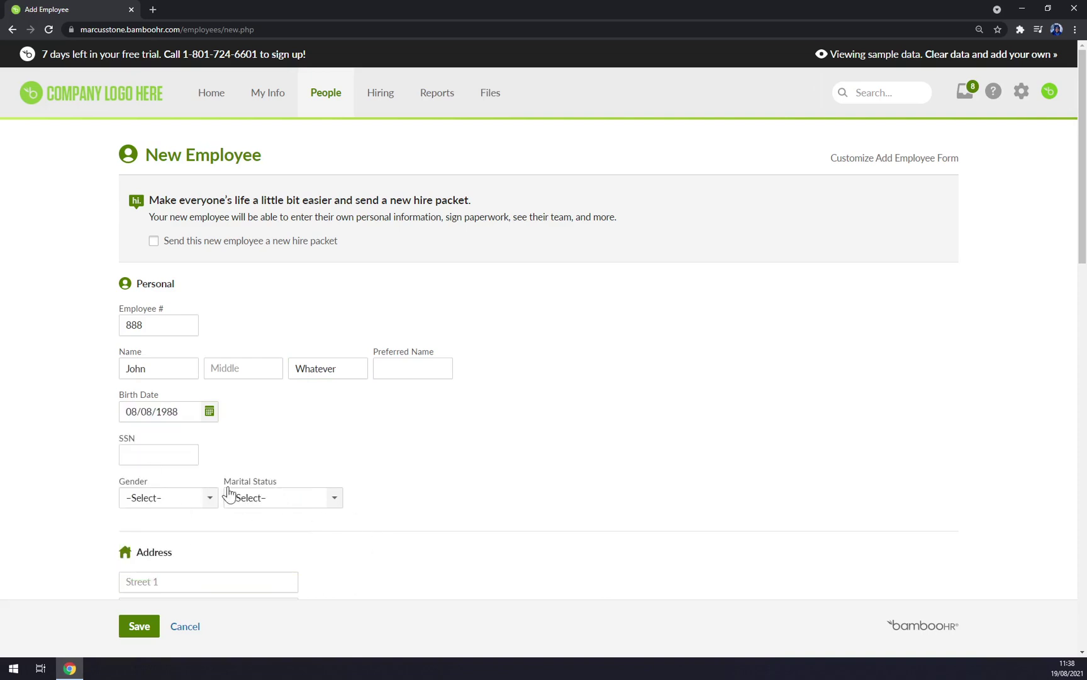
pyautogui.scroll(-5, 228, 495)
pyautogui.scroll(-13, 202, 441)
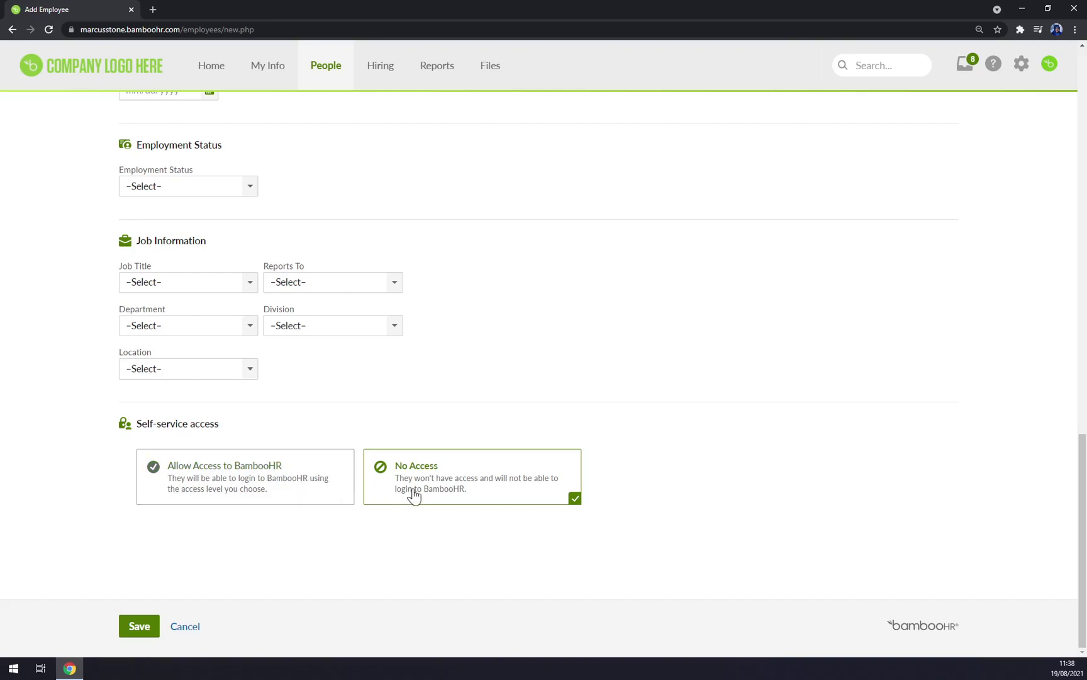
pyautogui.scroll(7, 379, 550)
pyautogui.scroll(-7, 267, 541)
# Save John Whatever's record, dismiss the NordPass prompt, and return to the Home dashboard
pyautogui.click(142, 626)
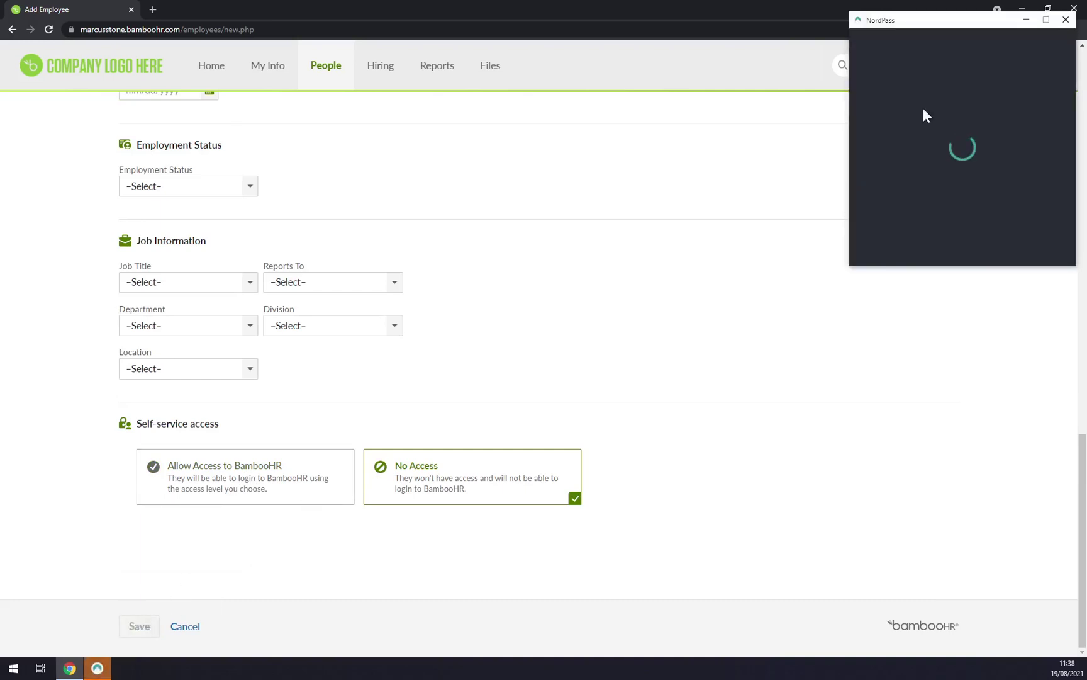
pyautogui.click(1071, 20)
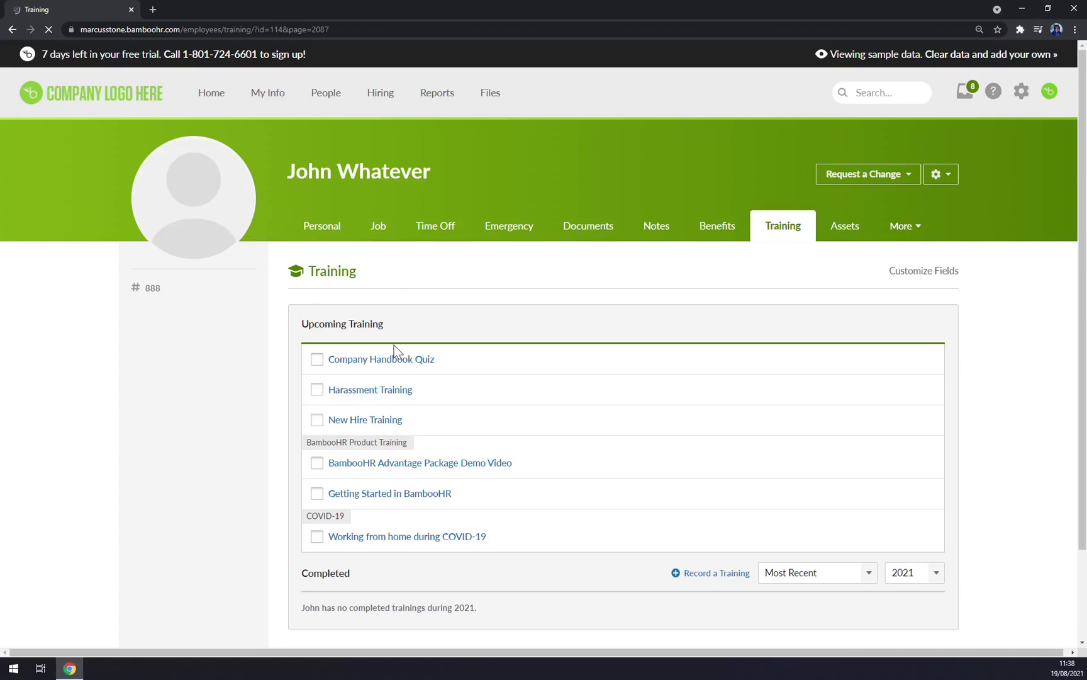
pyautogui.click(332, 360)
pyautogui.click(107, 101)
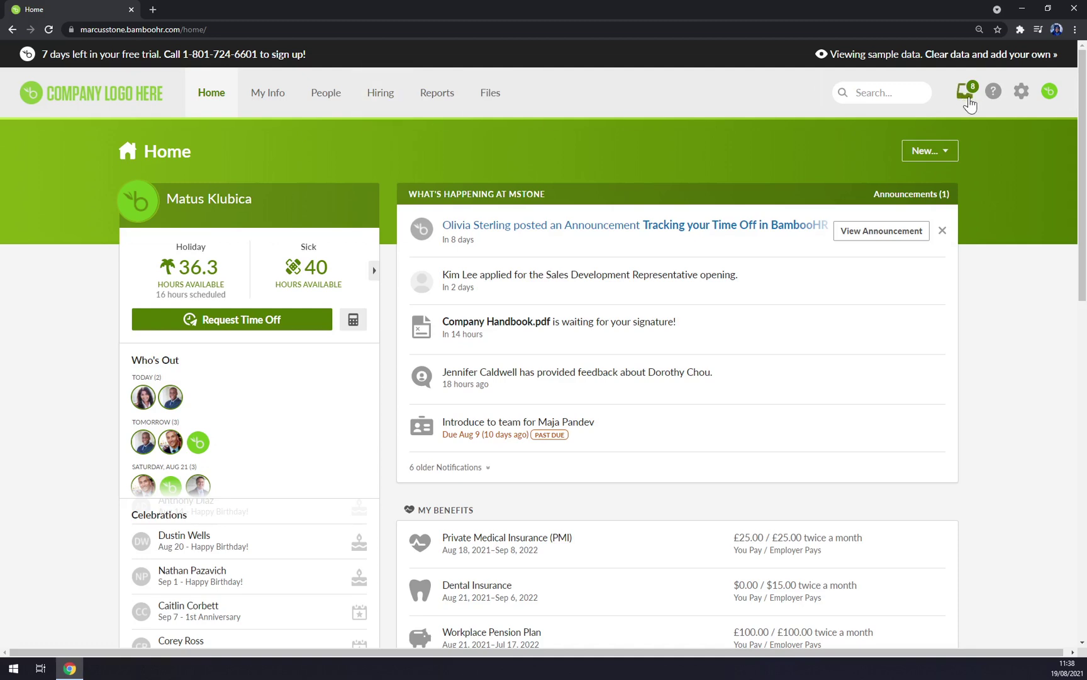
# Go through the avatar menu and Account Settings to the My API Keys page
pyautogui.click(1050, 92)
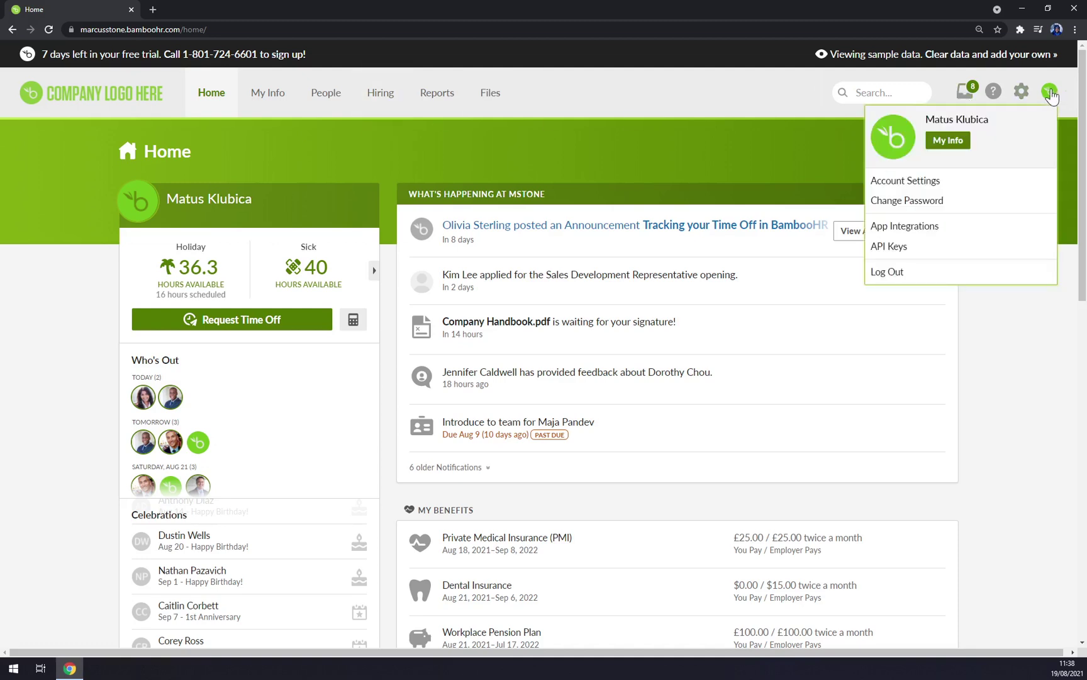
pyautogui.click(919, 182)
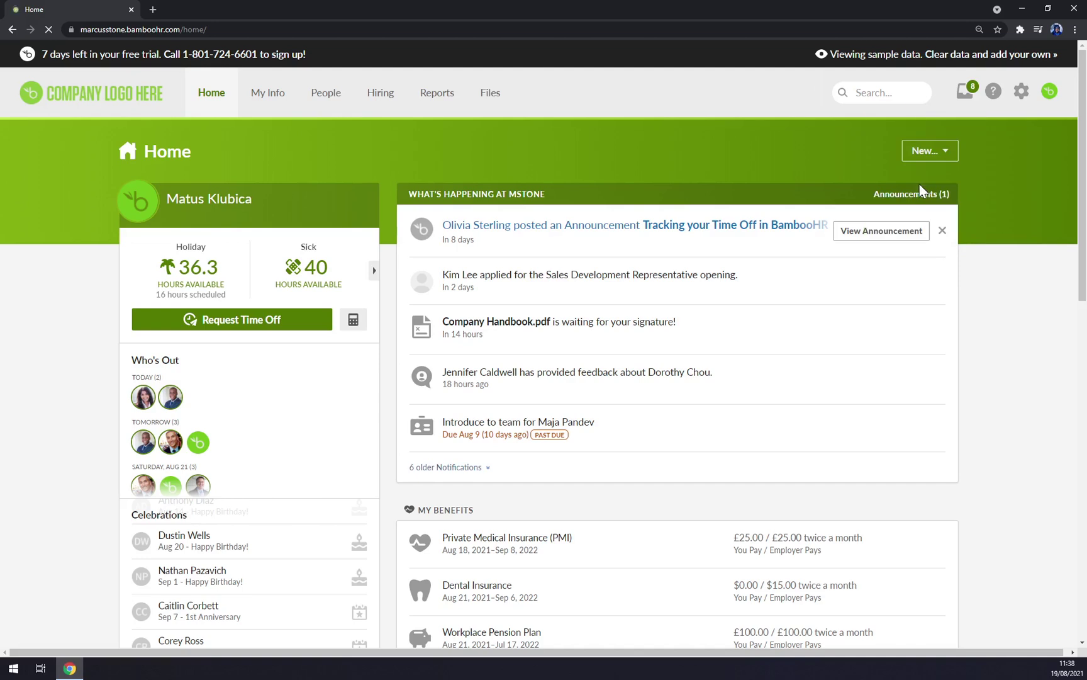
pyautogui.click(1052, 97)
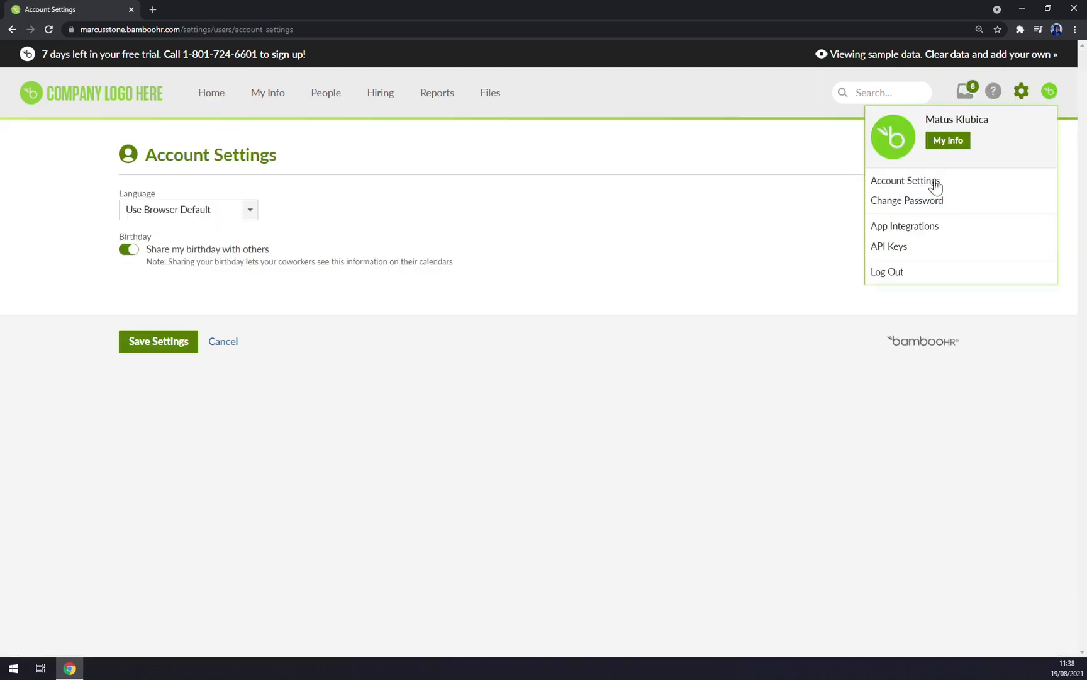
pyautogui.click(907, 245)
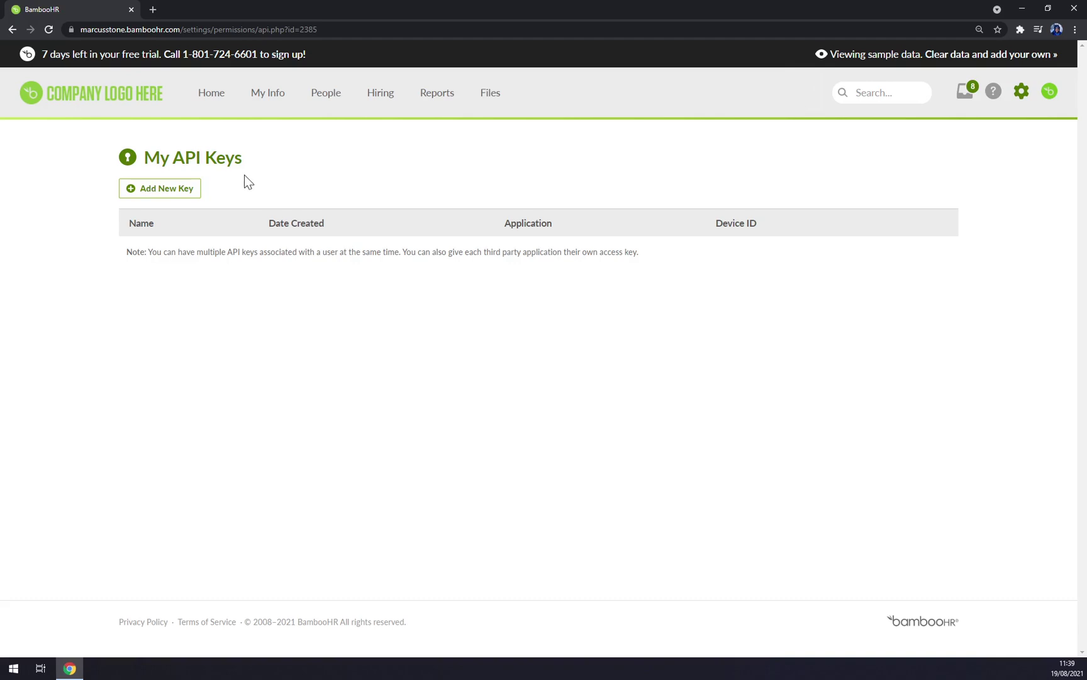
# Add and generate a new API key for any application and device
pyautogui.click(178, 191)
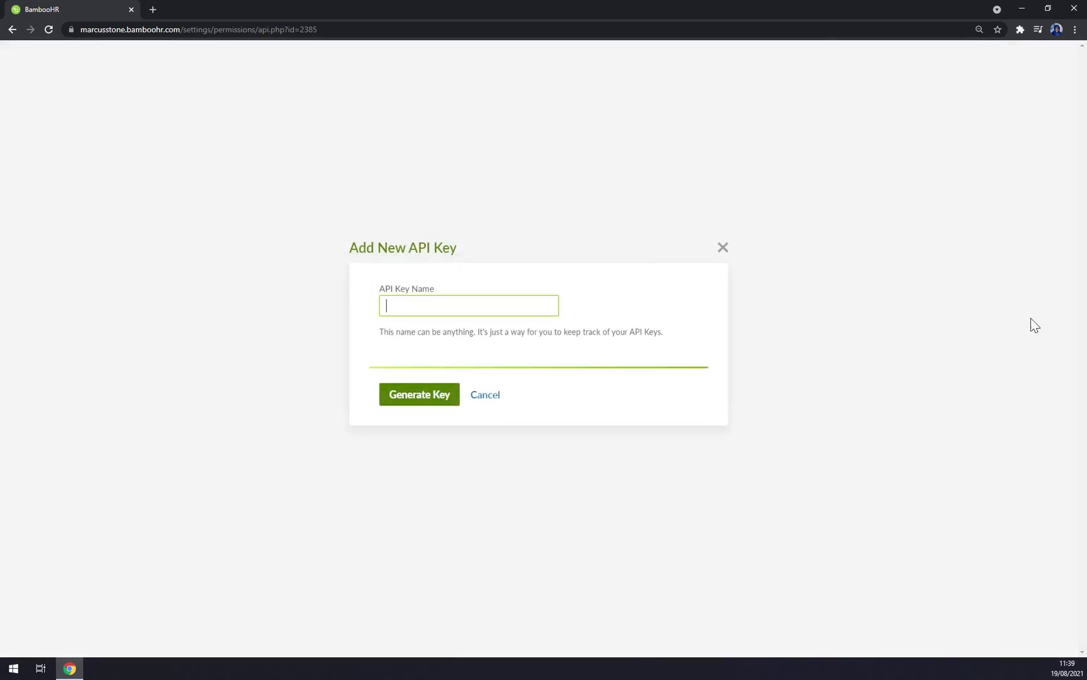
pyautogui.click(413, 399)
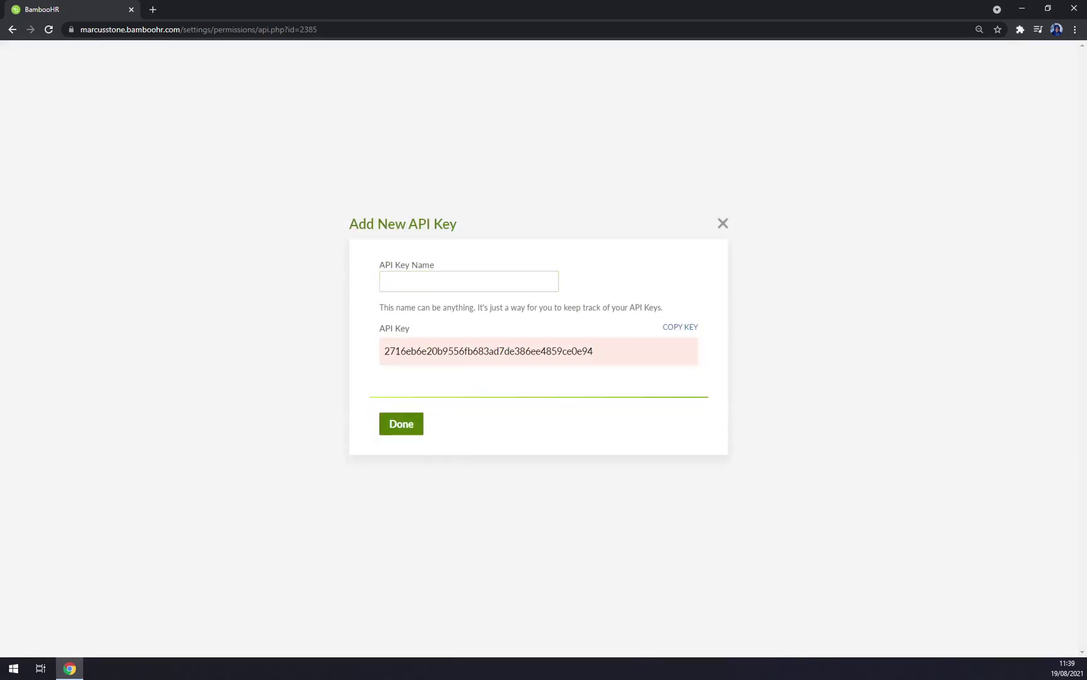
pyautogui.click(394, 431)
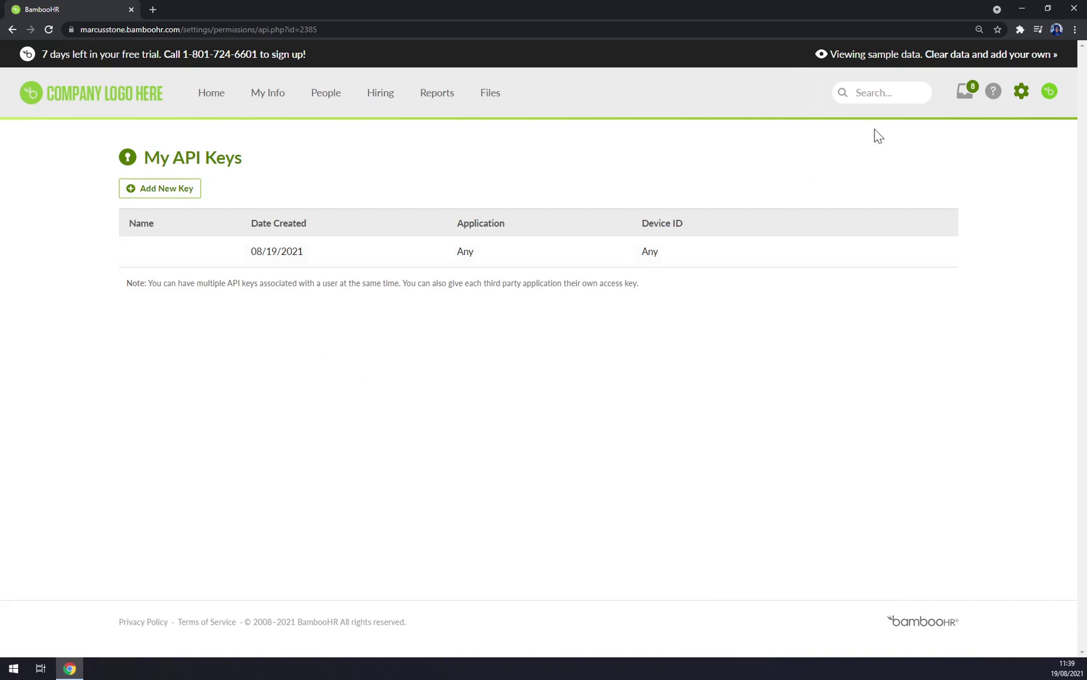
# In Time Off Requests, approve the first holiday request and deny the second without comment
pyautogui.click(964, 94)
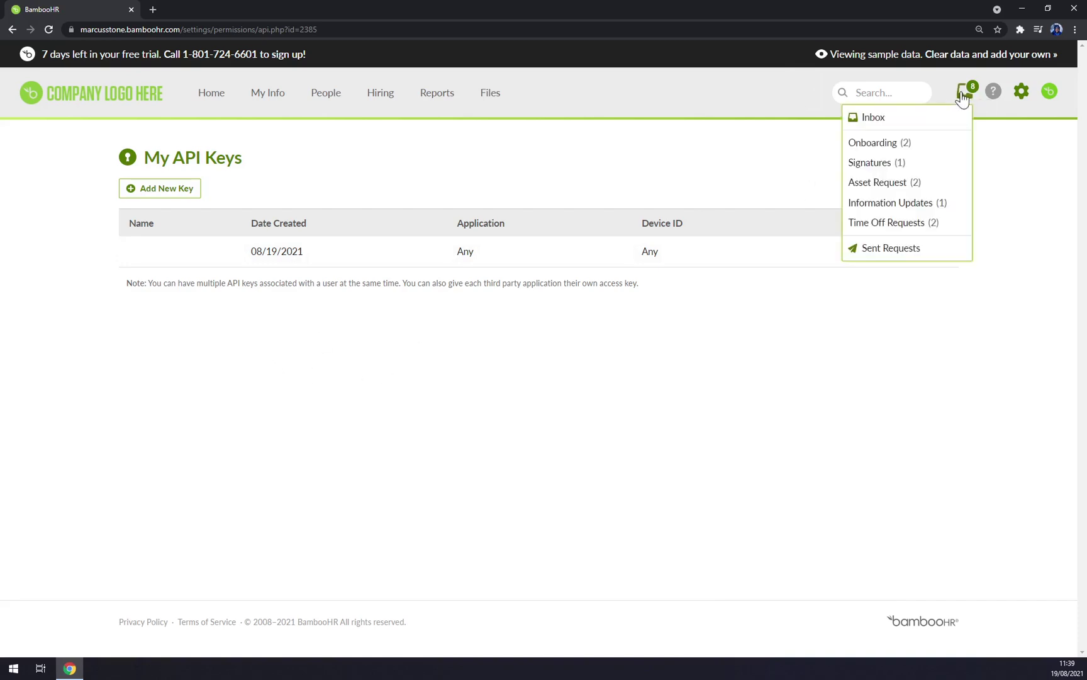
pyautogui.click(914, 142)
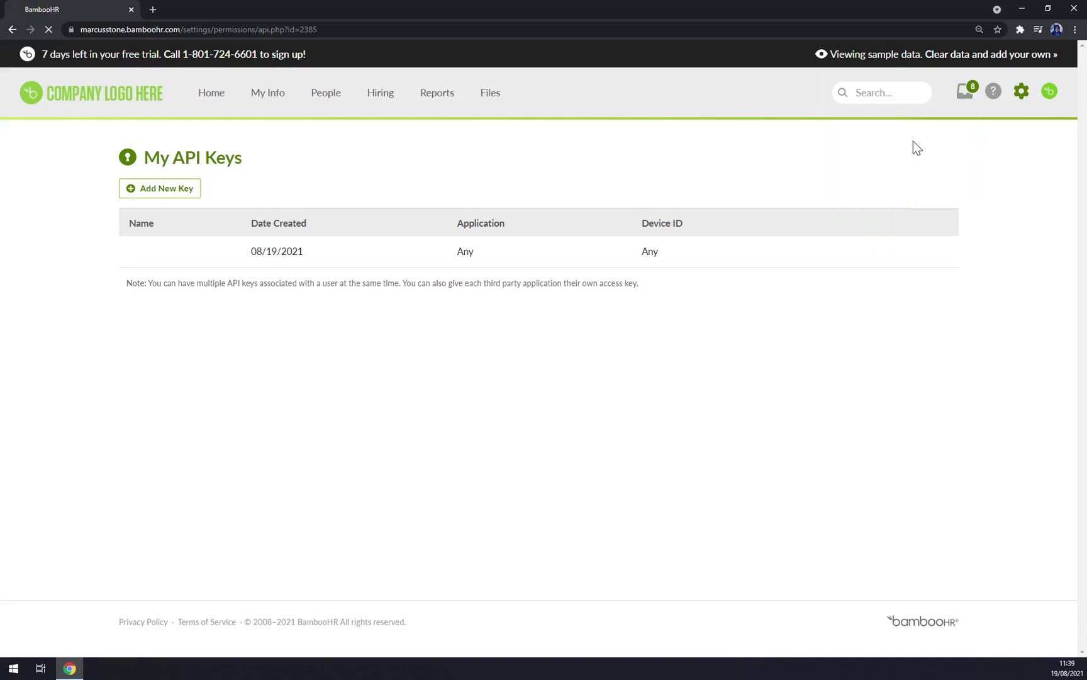
pyautogui.click(961, 96)
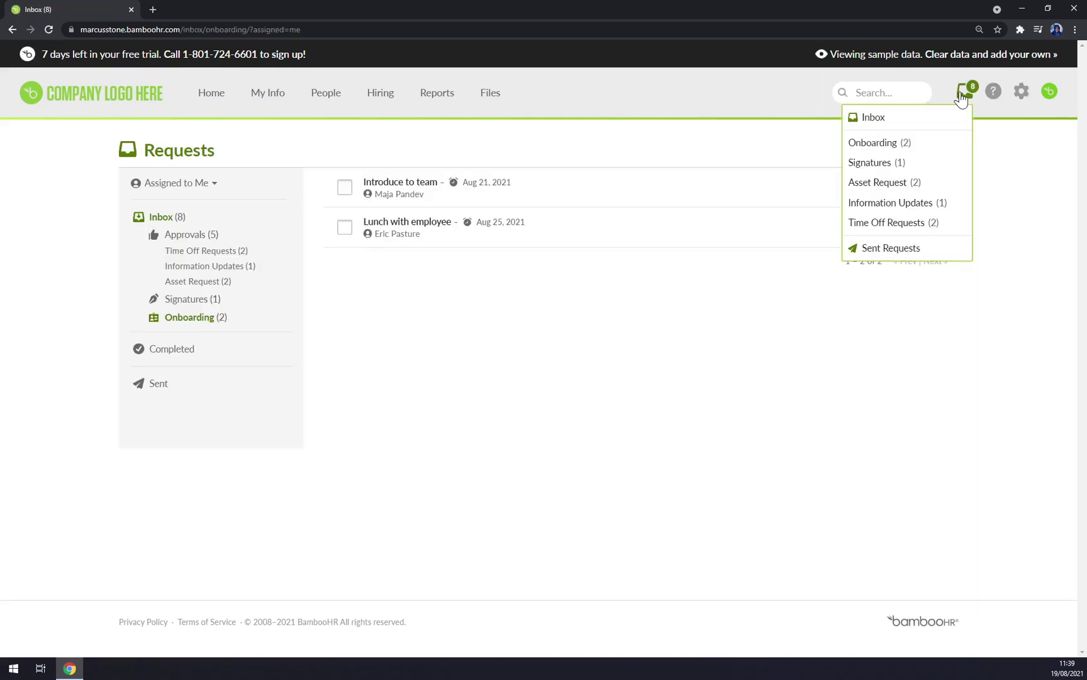
pyautogui.click(911, 224)
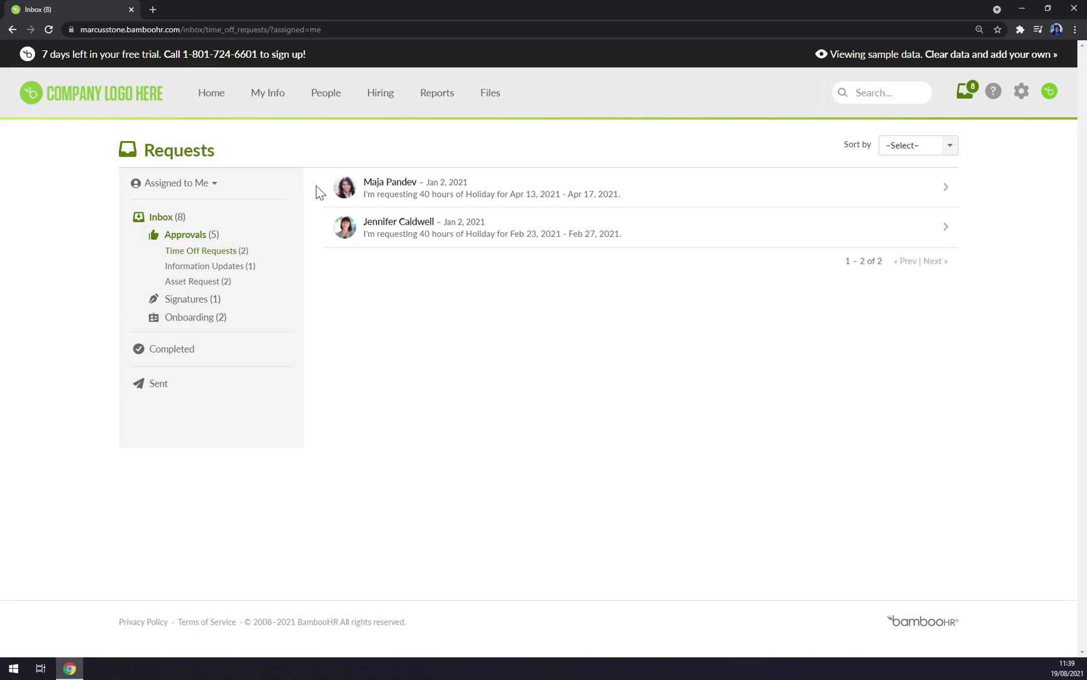
pyautogui.click(872, 188)
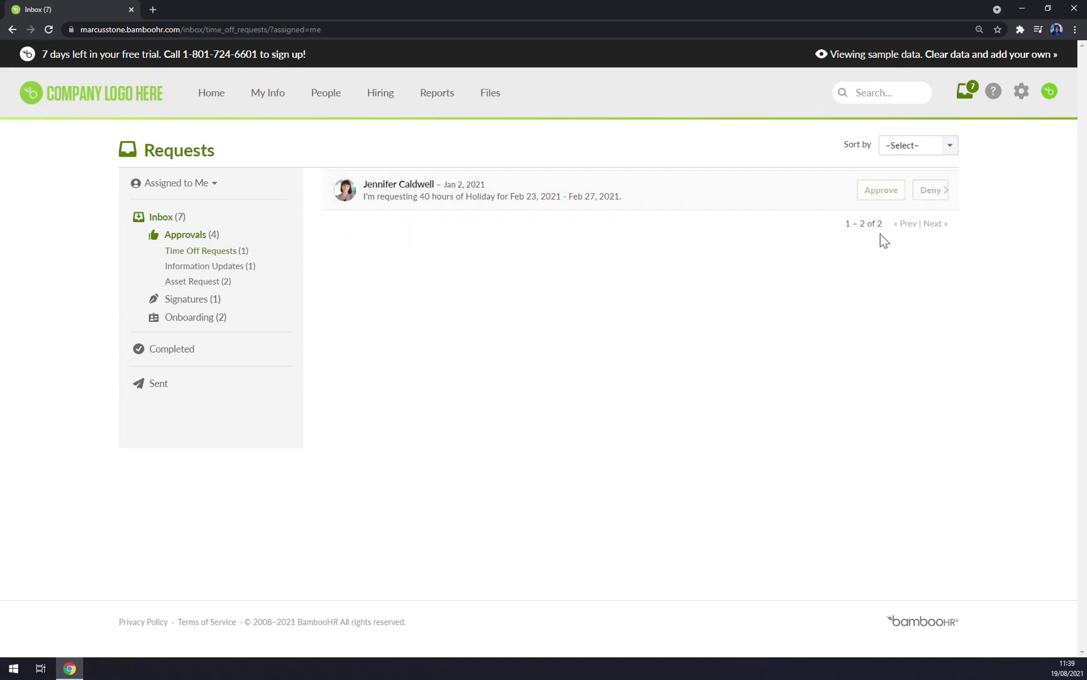
pyautogui.click(929, 190)
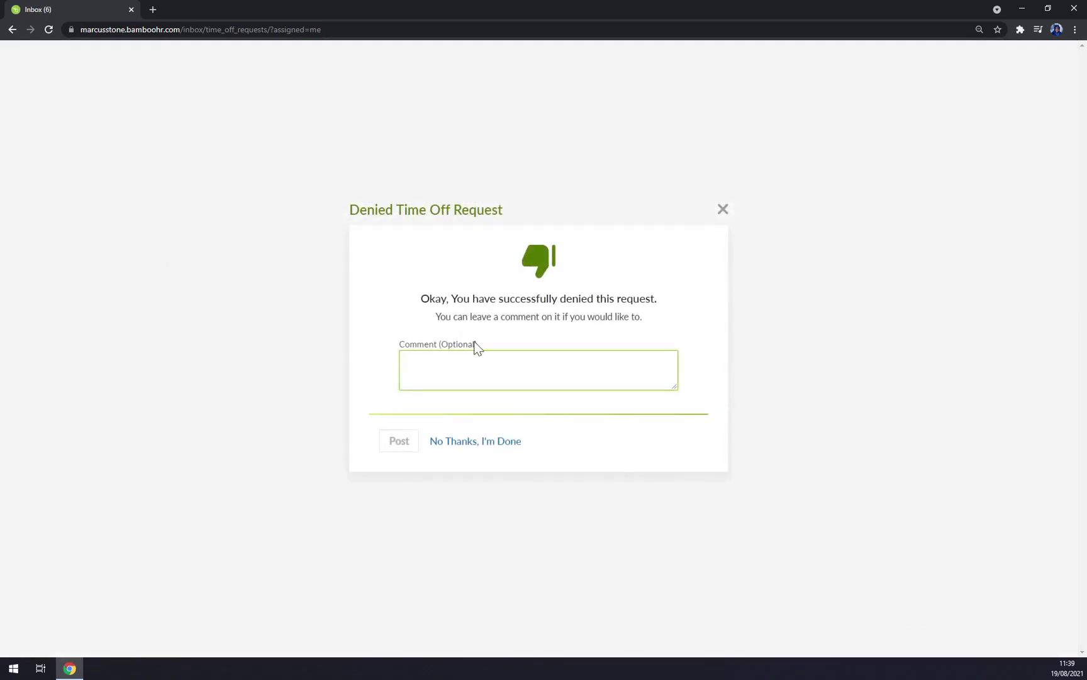
pyautogui.click(722, 210)
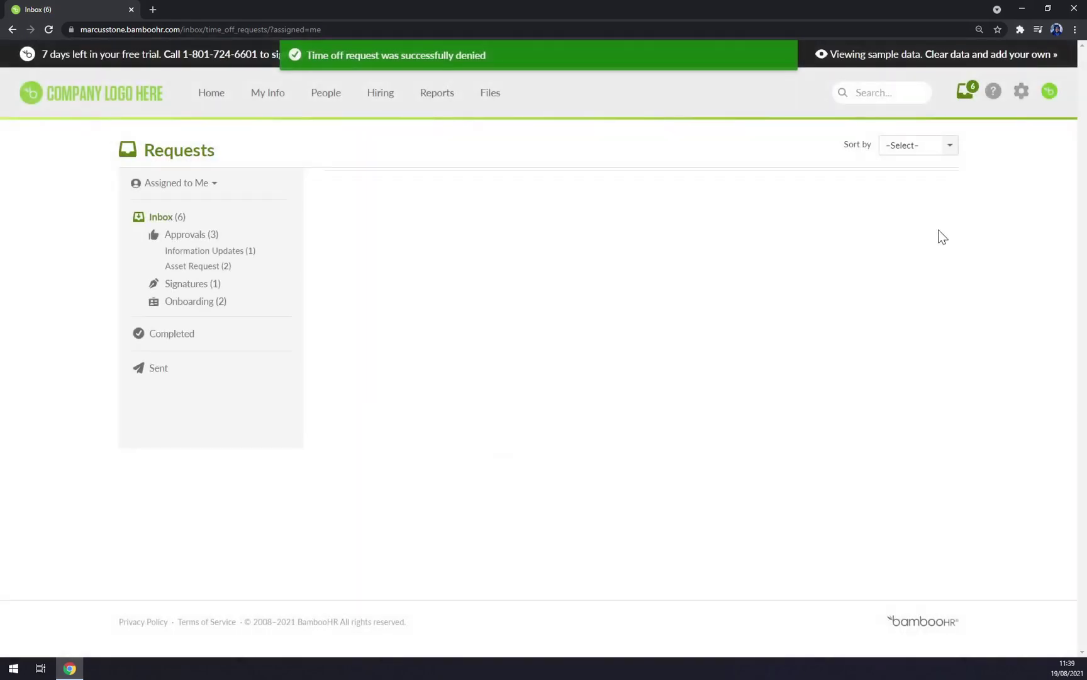
pyautogui.click(965, 92)
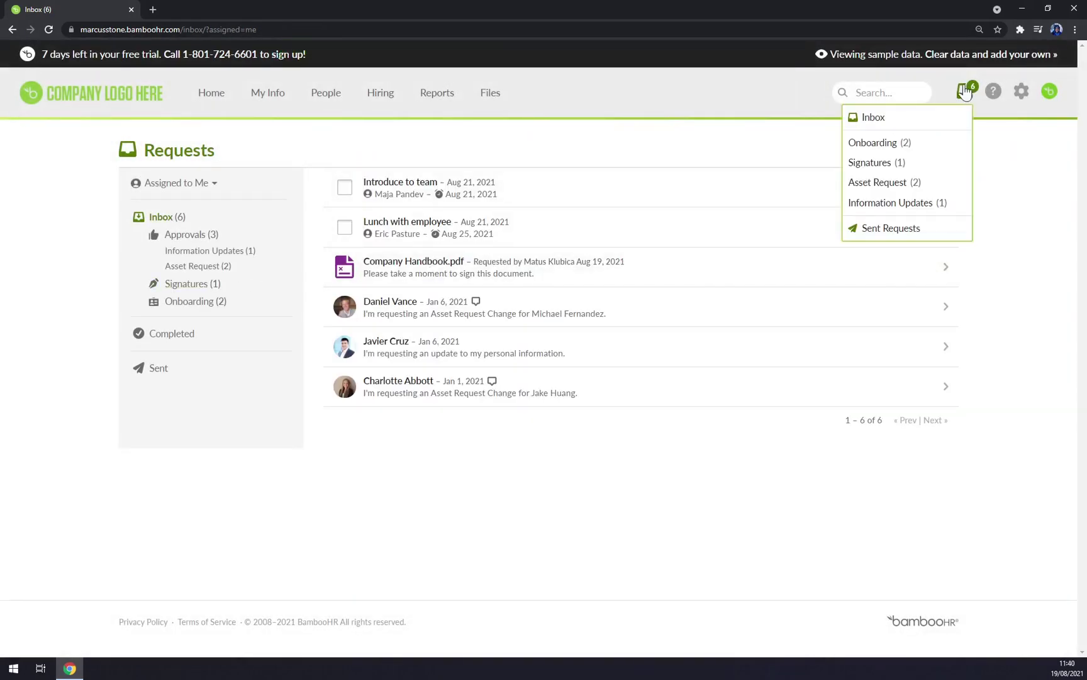
# Open Company Handbook.pdf from Signatures and apply a freehand drawn signature
pyautogui.click(882, 163)
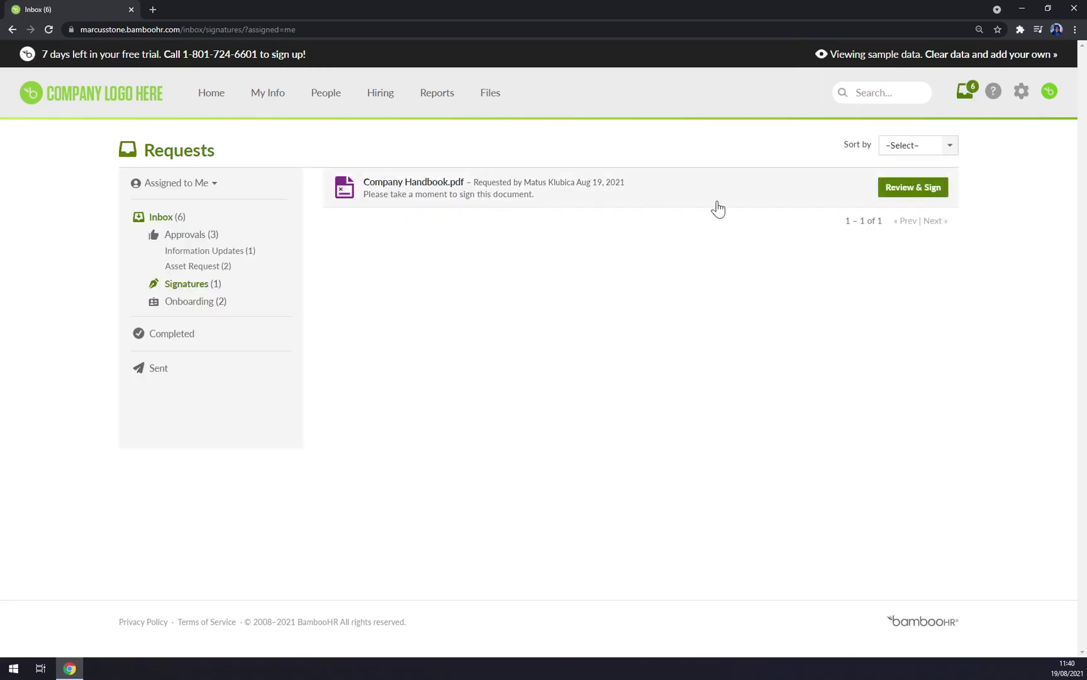
pyautogui.click(889, 192)
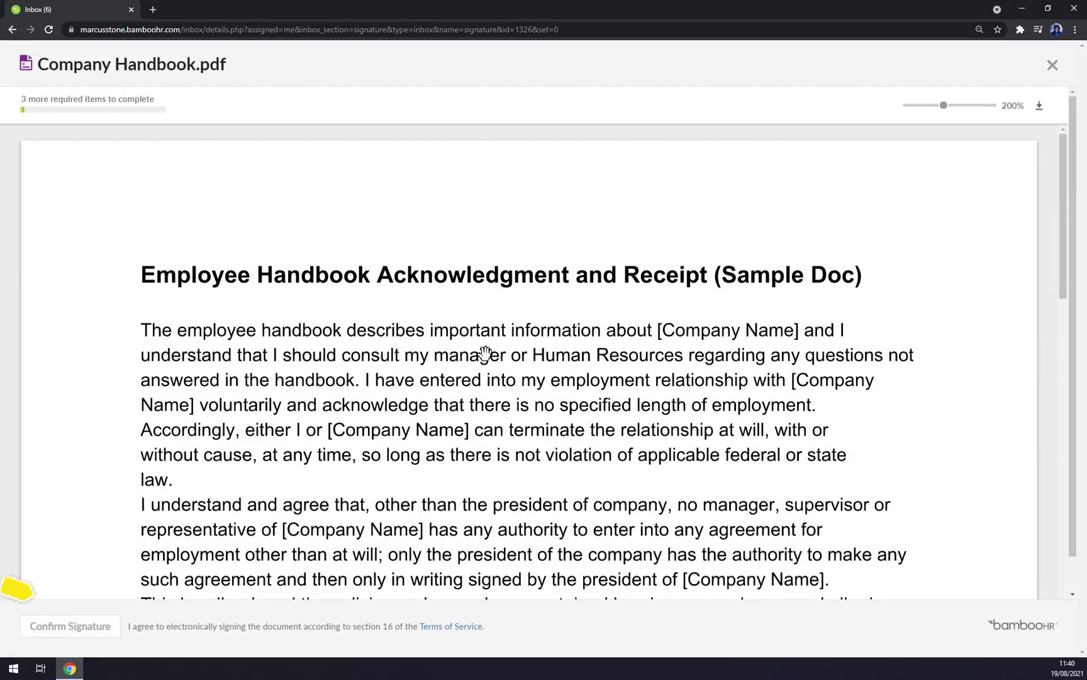
pyautogui.scroll(-15, 485, 352)
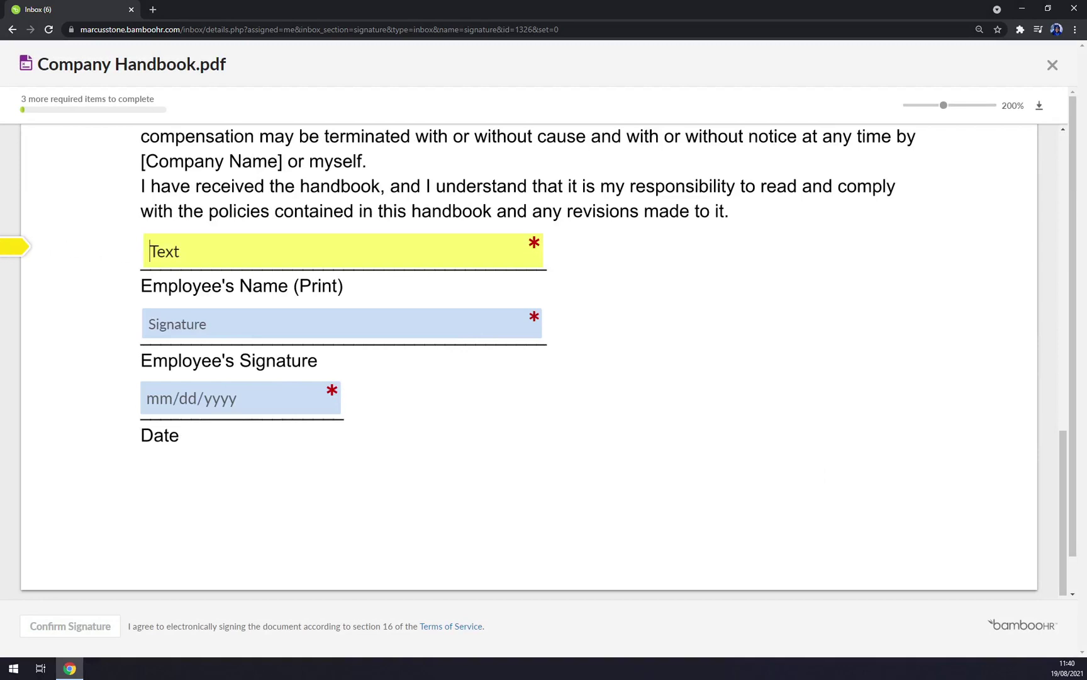
pyautogui.click(312, 333)
pyautogui.click(548, 301)
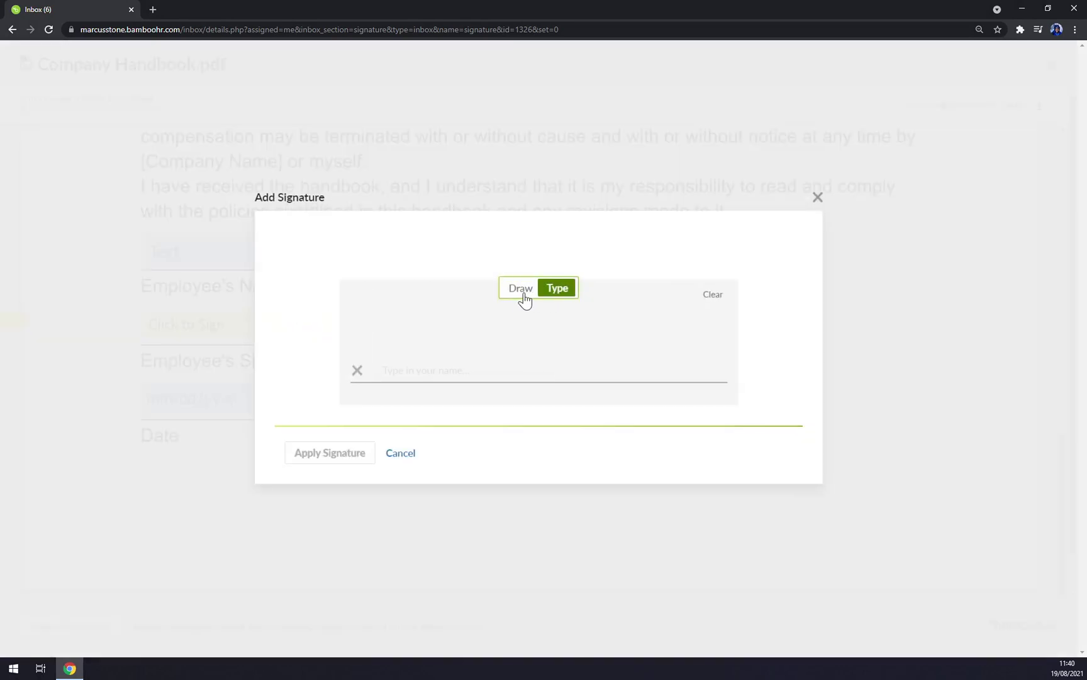
pyautogui.click(522, 301)
pyautogui.moveTo(413, 322)
pyautogui.mouseDown()
pyautogui.moveTo(469, 357)
pyautogui.moveTo(661, 362)
pyautogui.mouseUp()
pyautogui.click(324, 453)
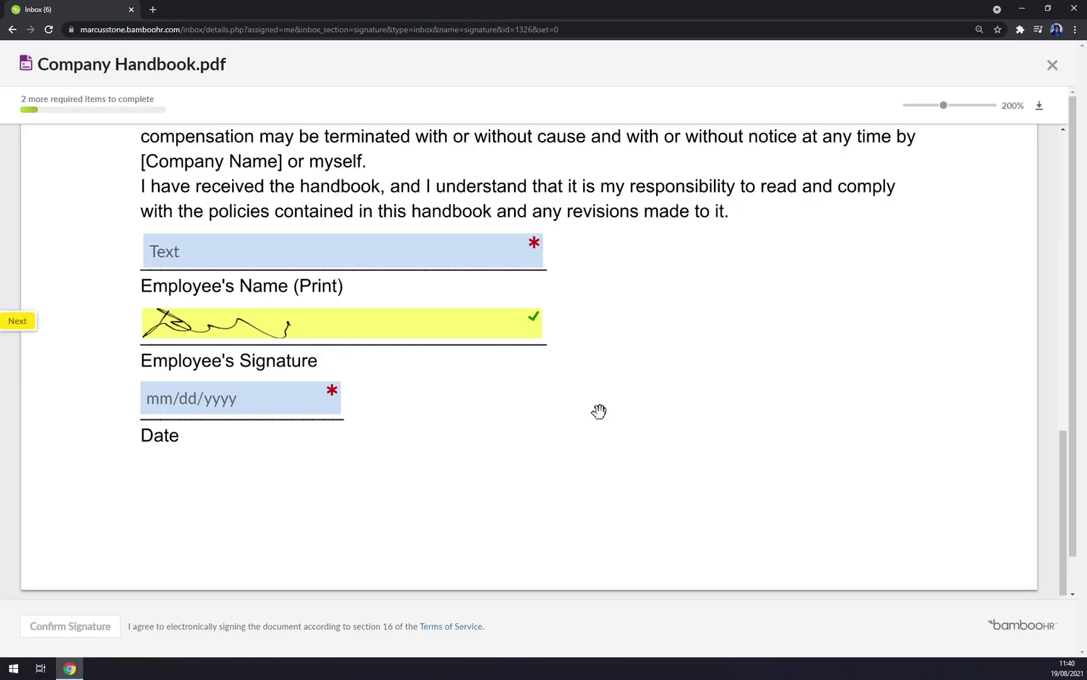
# Date the signature 08/04/2021, fill in the printed name, and confirm the signature
pyautogui.click(318, 403)
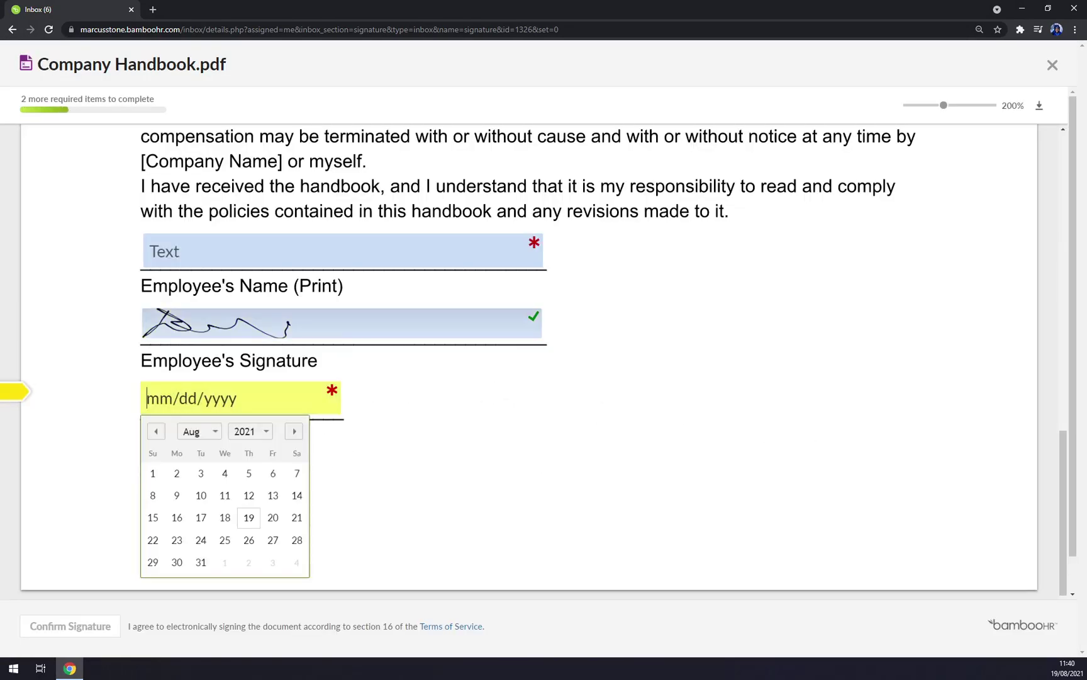
pyautogui.click(225, 473)
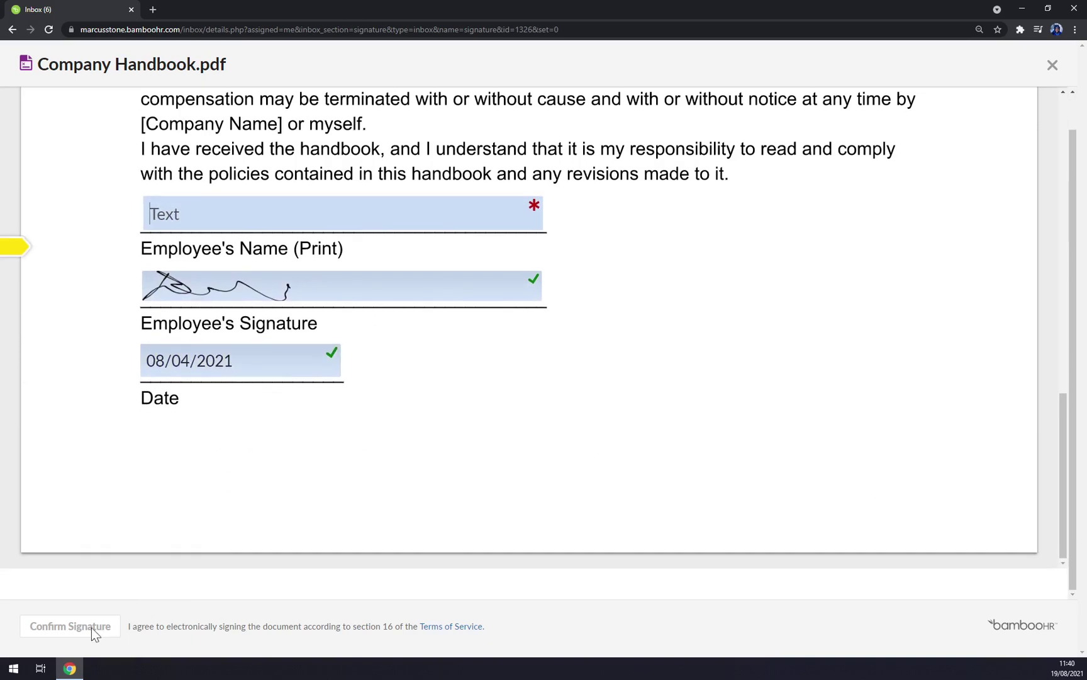
pyautogui.click(208, 214)
pyautogui.write('safdsf')
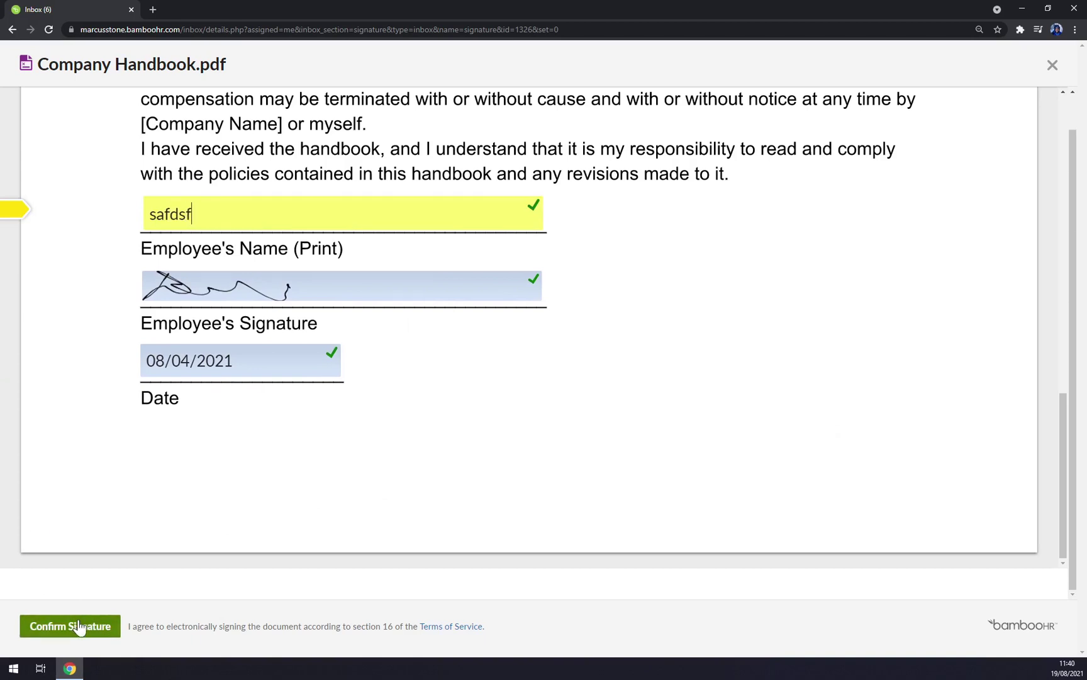
pyautogui.write('hd')
pyautogui.click(70, 626)
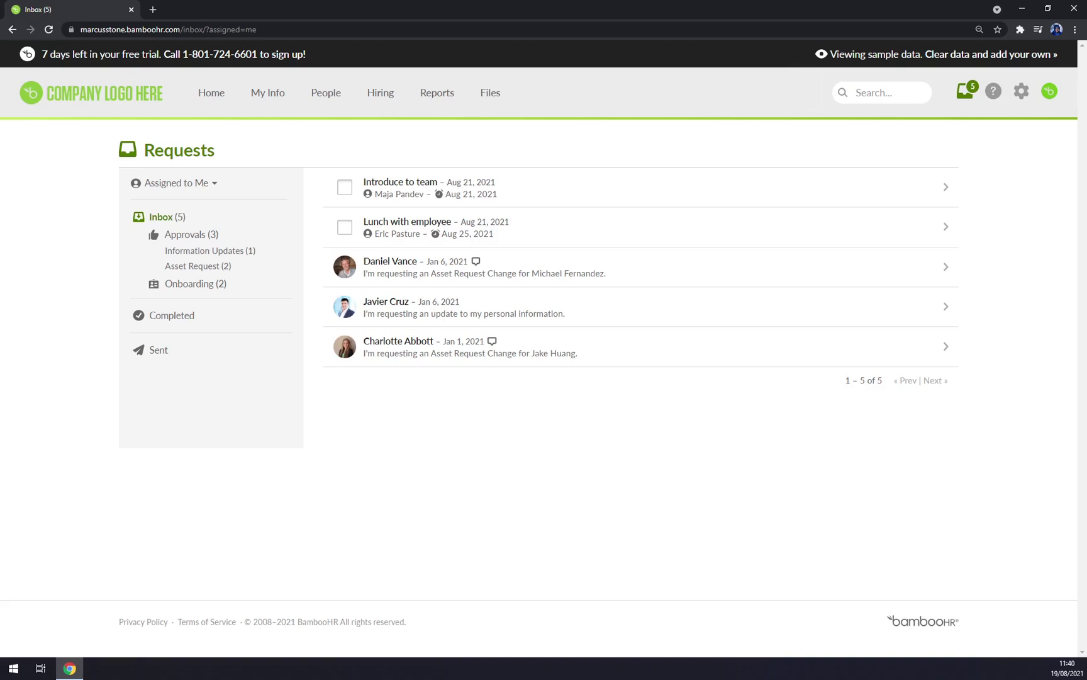
# Open the Files page listing three Company Files, including Company Handbook.pdf
pyautogui.click(486, 96)
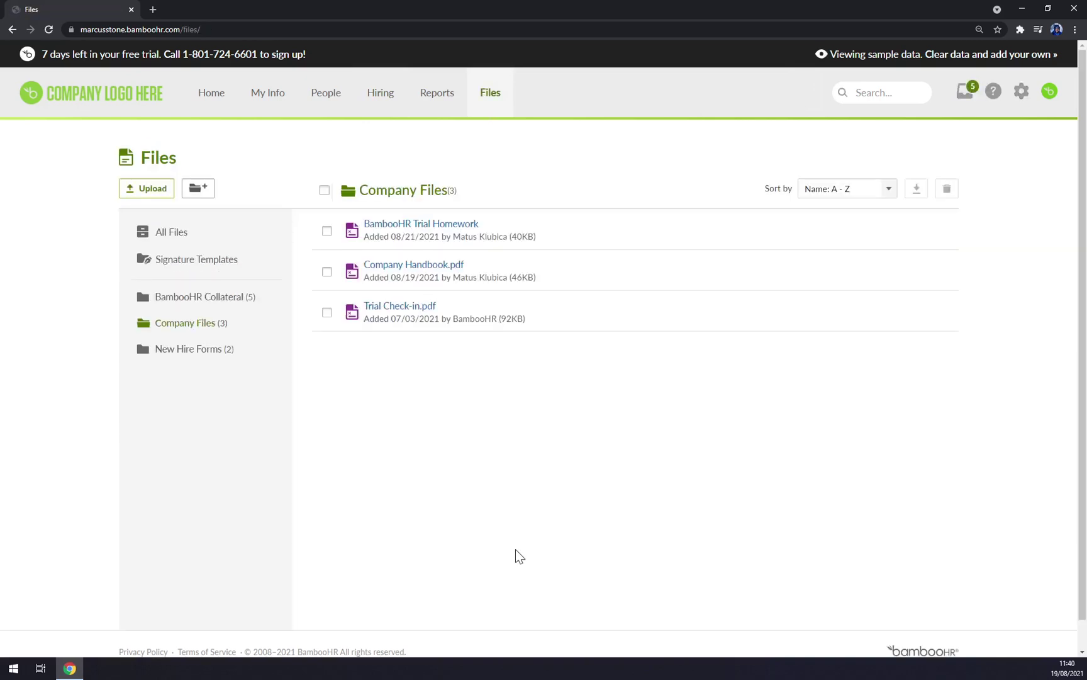